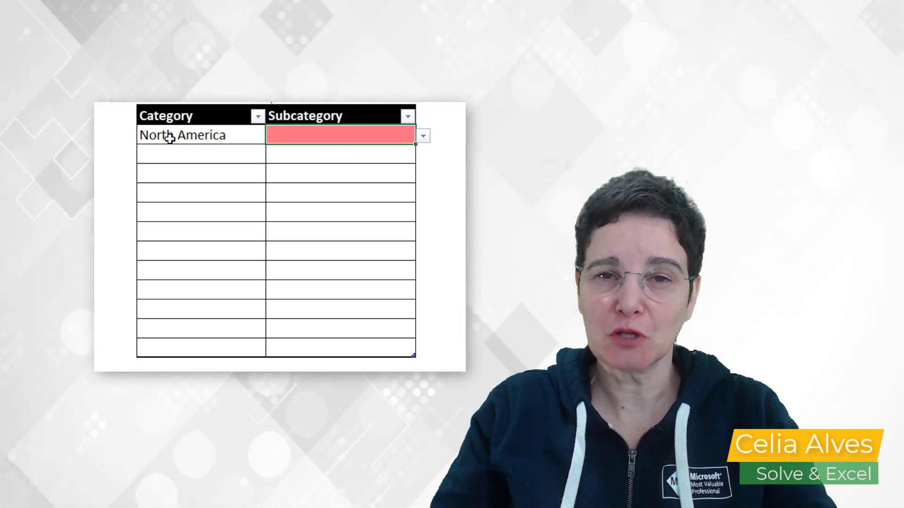
# Set the North America row's subcategory to Mexico and fill the second row with category Europe and subcategory Portugal.
pyautogui.click(423, 136)
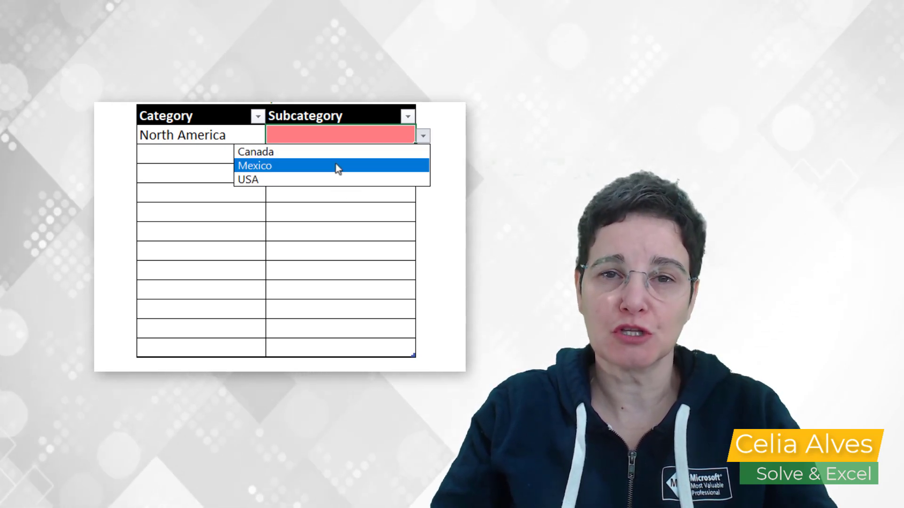
pyautogui.click(335, 166)
pyautogui.click(232, 156)
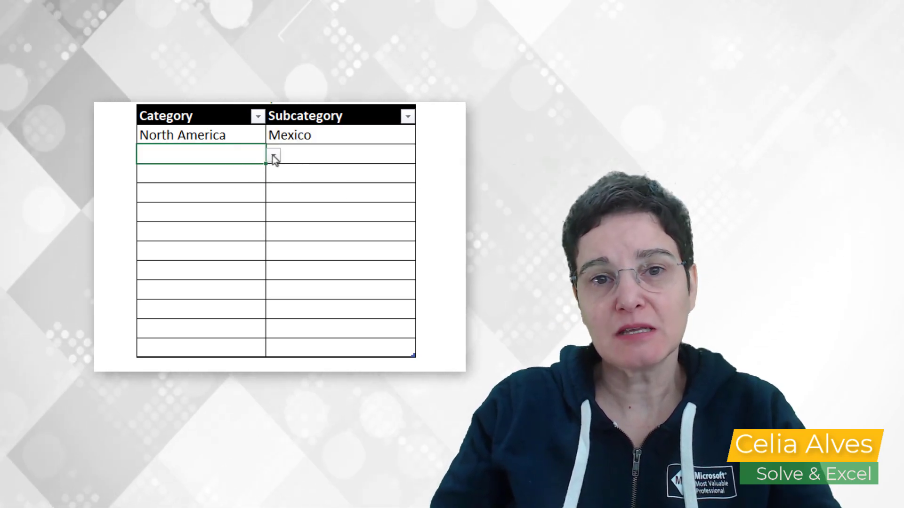
pyautogui.click(274, 155)
pyautogui.click(213, 203)
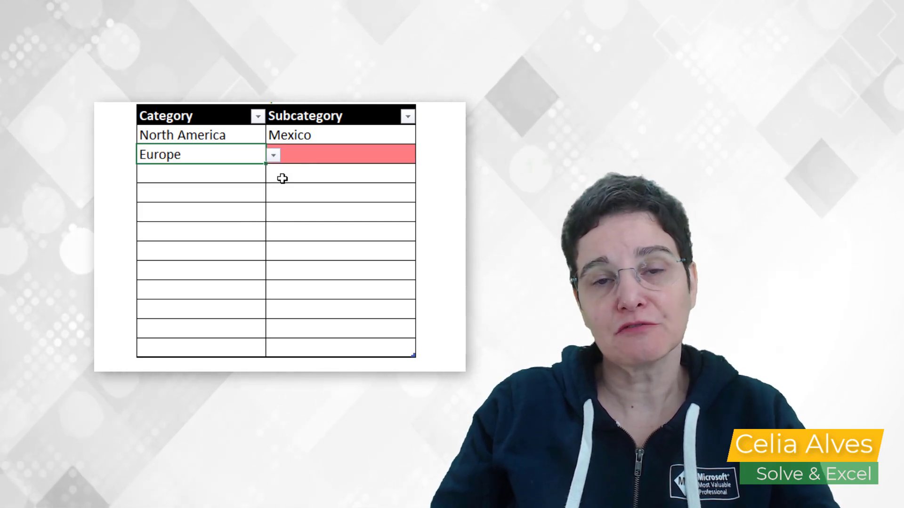
pyautogui.click(299, 155)
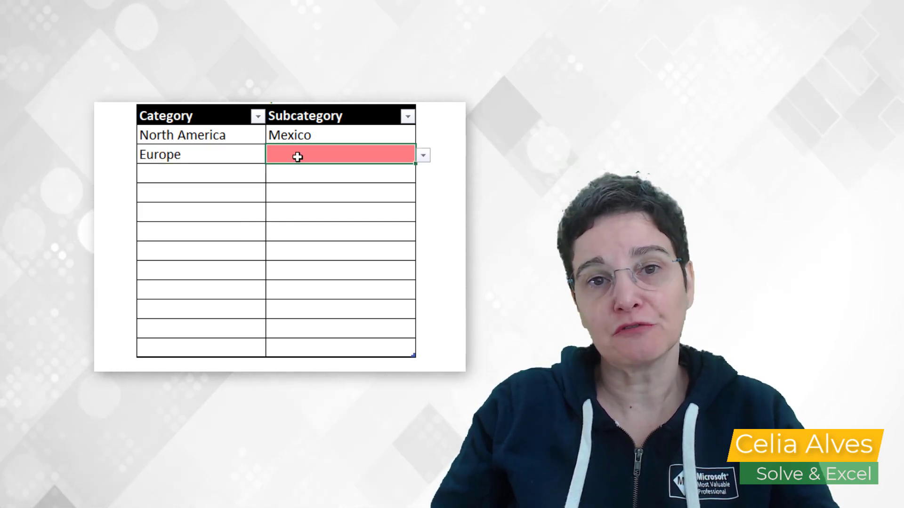
pyautogui.click(423, 156)
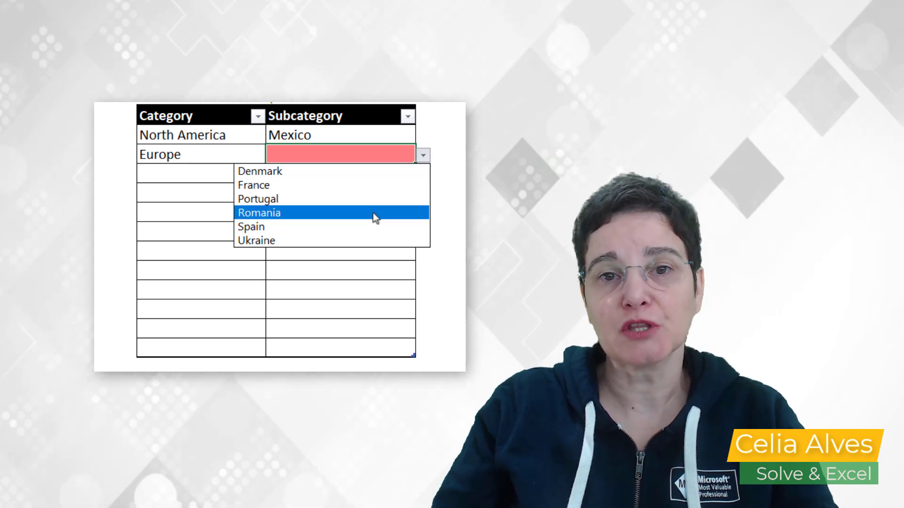
pyautogui.click(375, 199)
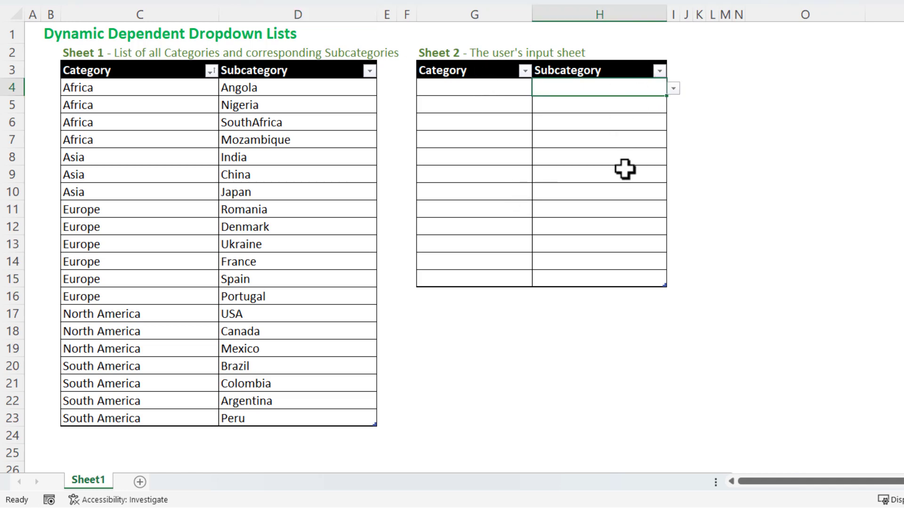
# Fill the first row of the user's input table with category North America and subcategory Mexico.
pyautogui.click(485, 88)
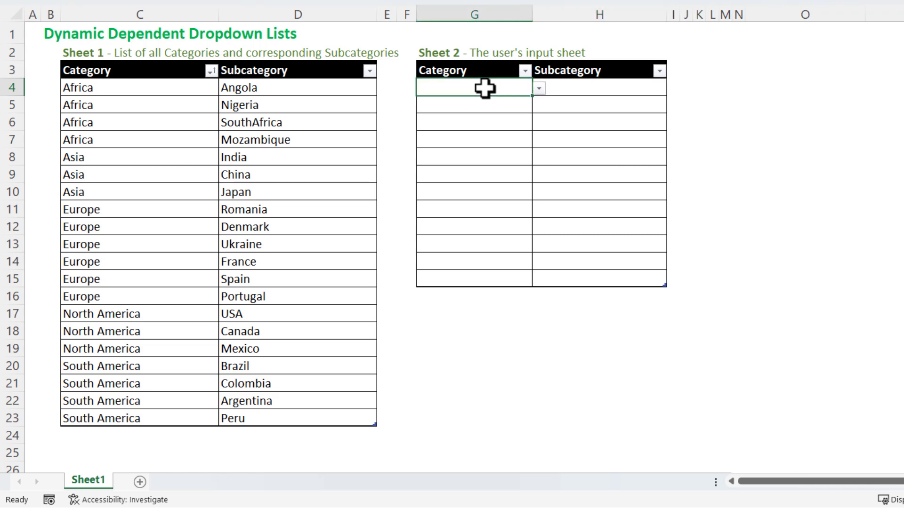
pyautogui.click(539, 89)
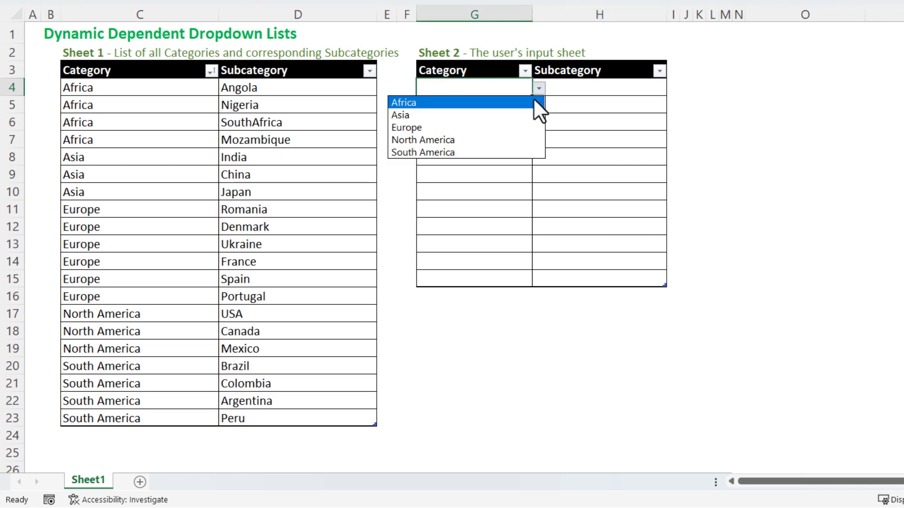
pyautogui.click(515, 140)
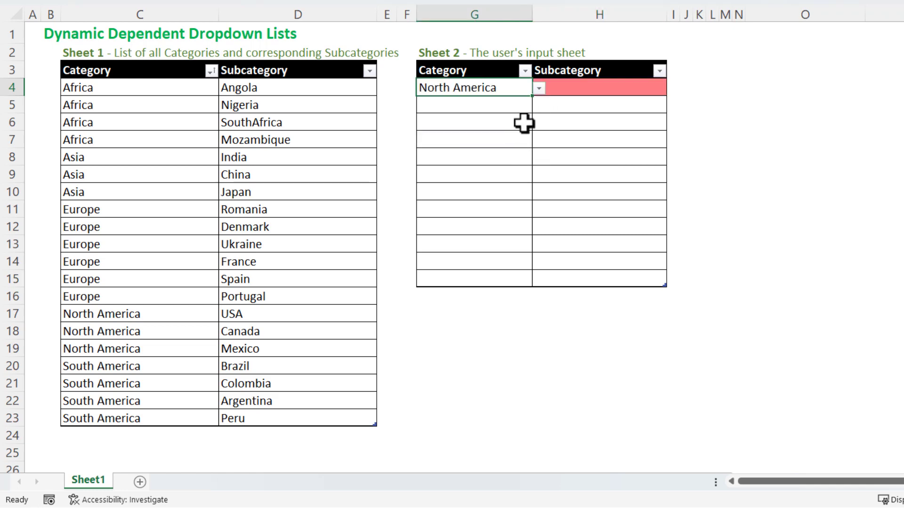
pyautogui.click(587, 89)
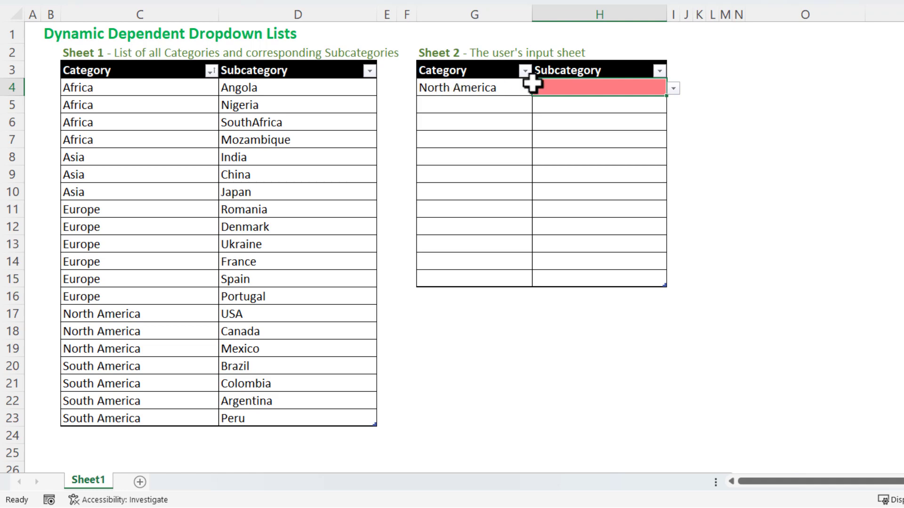
pyautogui.click(673, 89)
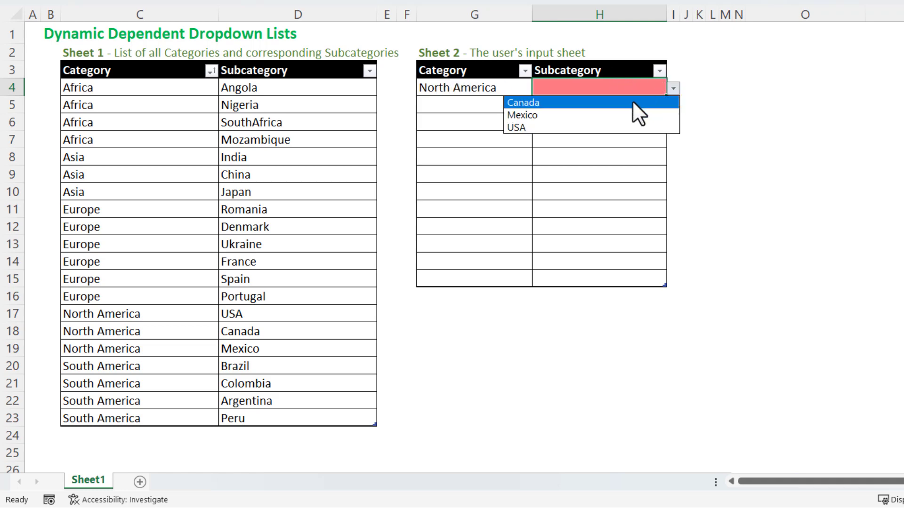
pyautogui.click(594, 115)
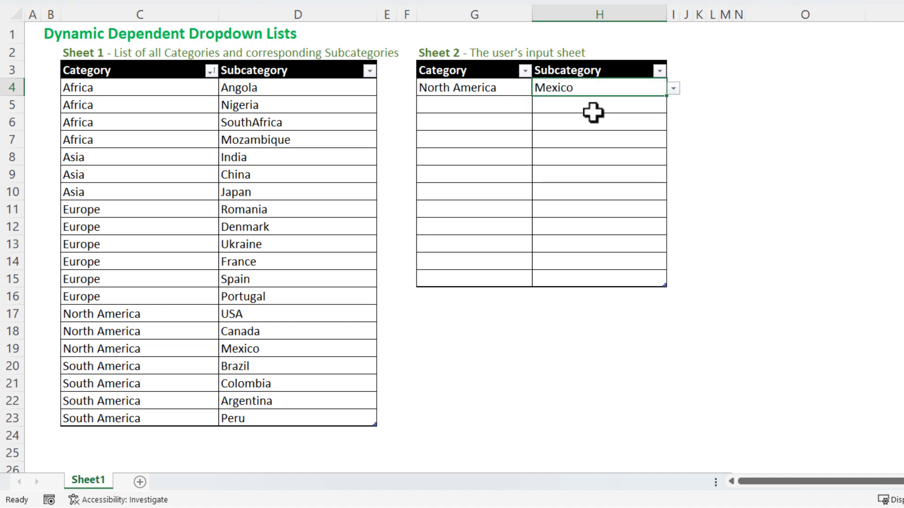
# Fill row 5 of the user's input table with category Europe and subcategory Portugal.
pyautogui.click(499, 105)
pyautogui.click(539, 105)
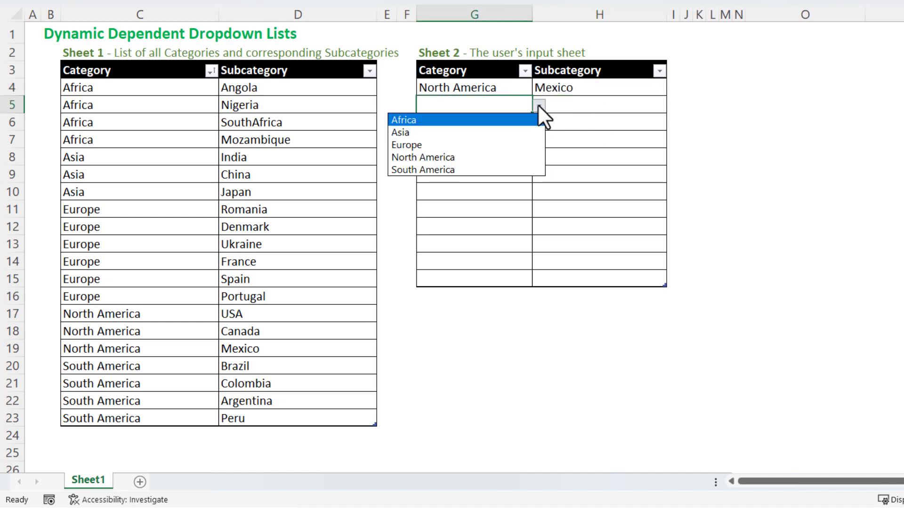
pyautogui.click(484, 144)
pyautogui.click(561, 107)
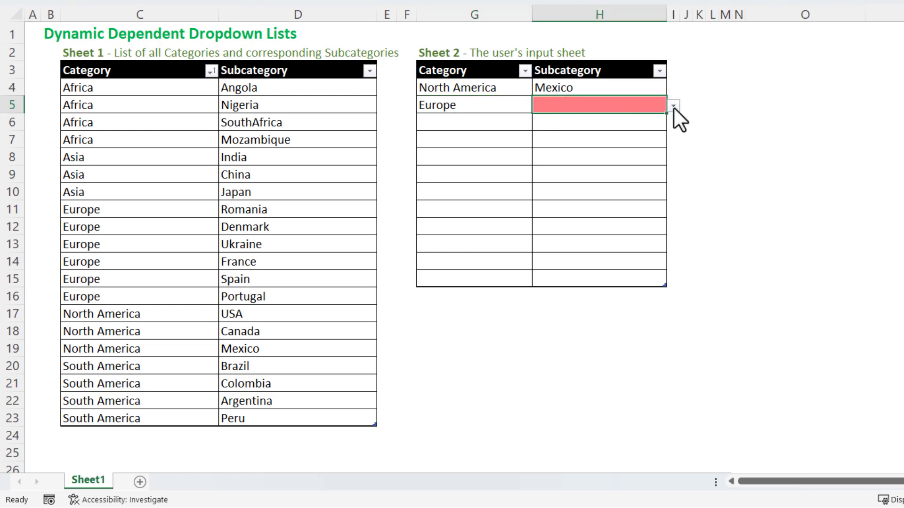
pyautogui.click(673, 107)
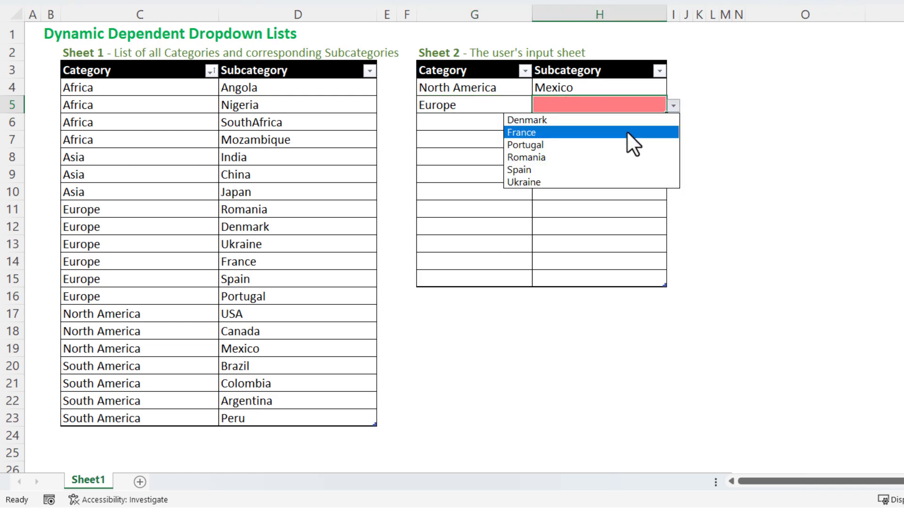
pyautogui.click(629, 144)
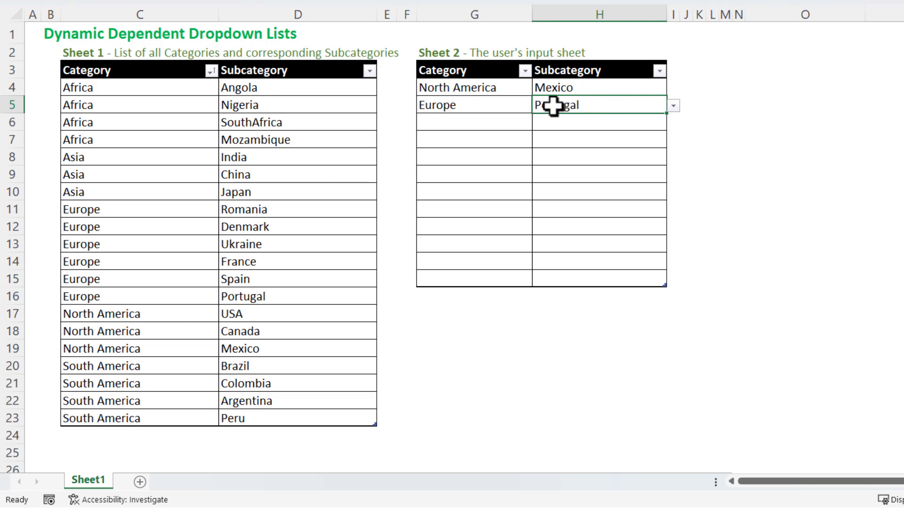
# Change row 5 of the user's input table to category Africa and subcategory Mozambique.
pyautogui.click(497, 103)
pyautogui.click(538, 106)
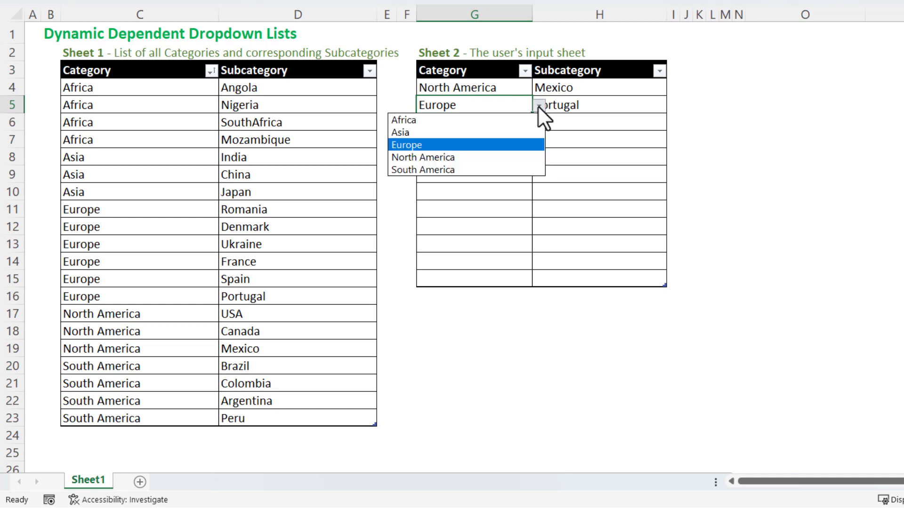
pyautogui.click(524, 120)
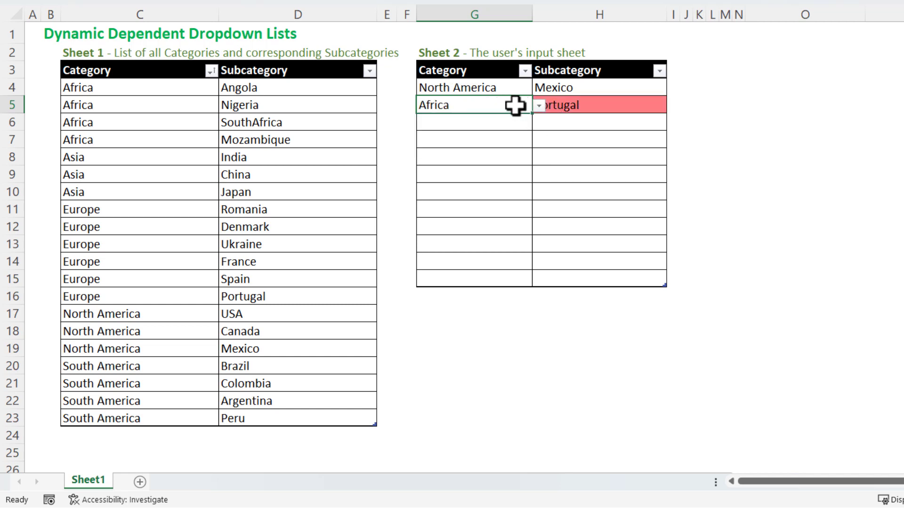
pyautogui.click(580, 105)
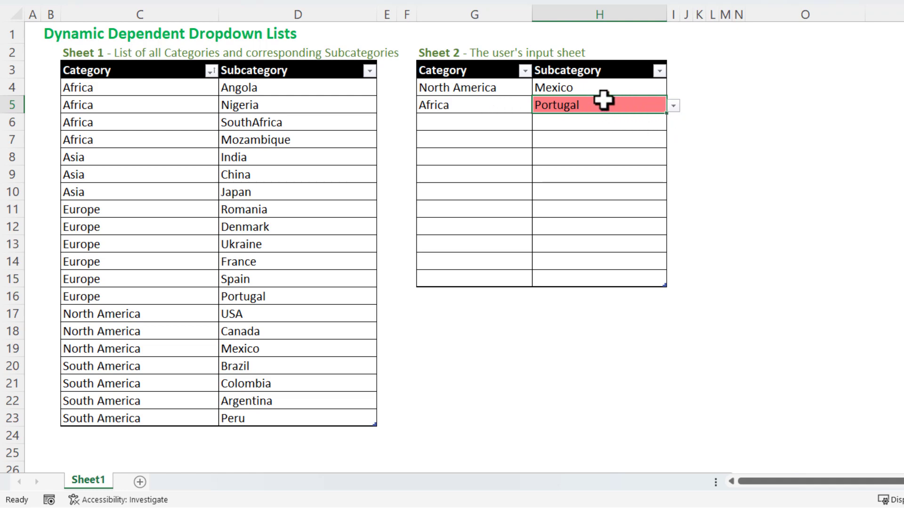
pyautogui.click(673, 106)
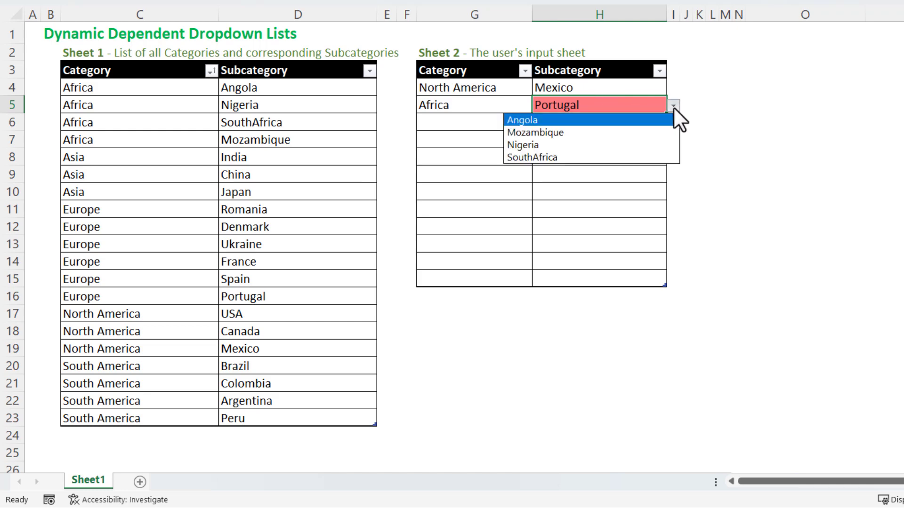
pyautogui.click(616, 135)
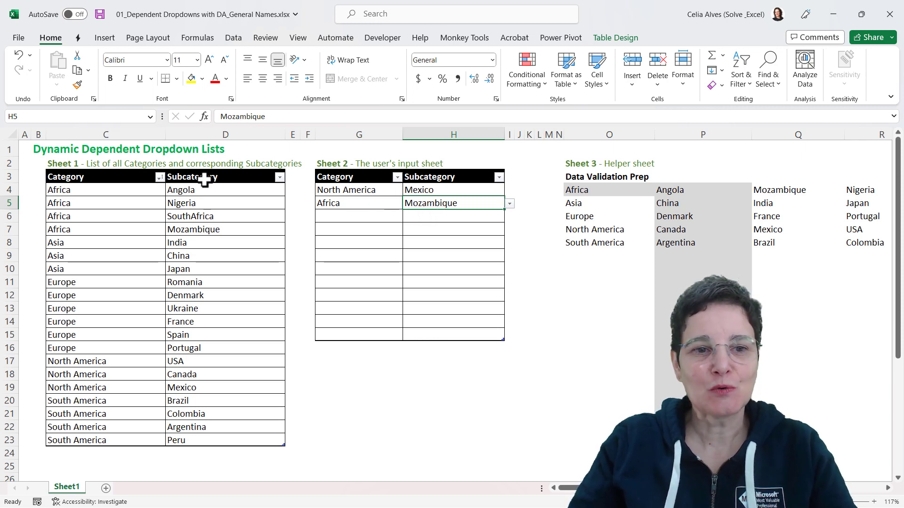
# Check the table name assigned to the list of all categories and subcategories.
pyautogui.moveTo(100, 182); pyautogui.dragTo(236, 438)
pyautogui.click(203, 269)
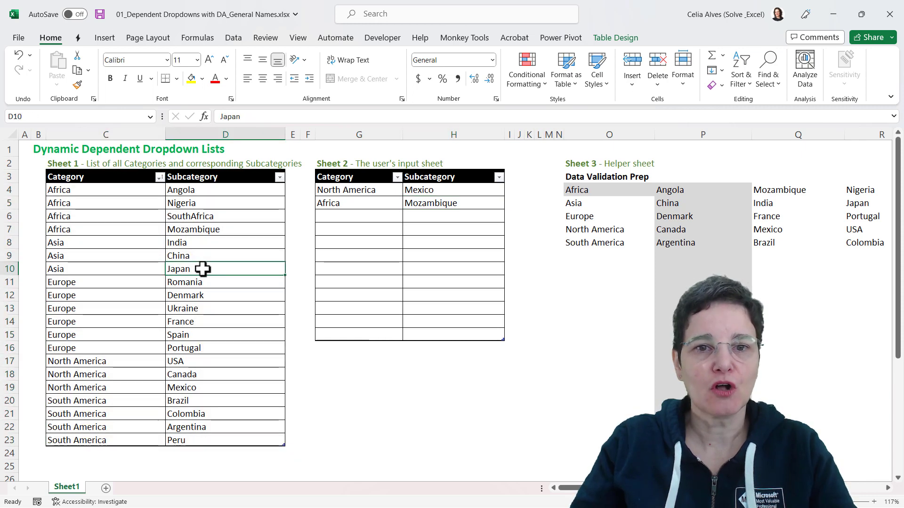
pyautogui.click(619, 38)
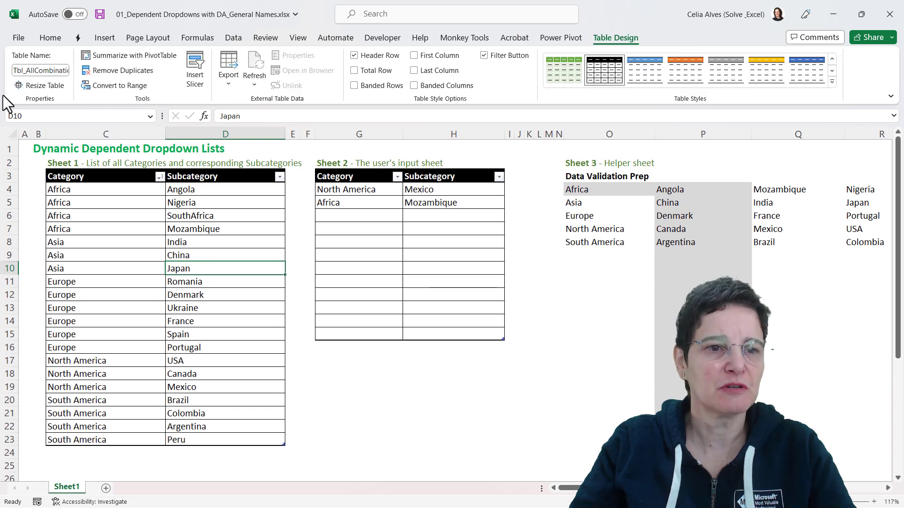
pyautogui.click(26, 70)
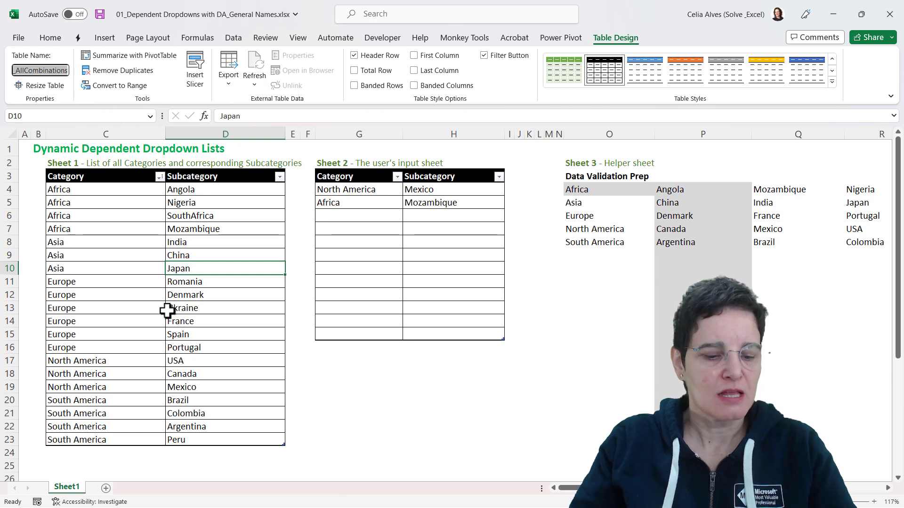
pyautogui.click(192, 269)
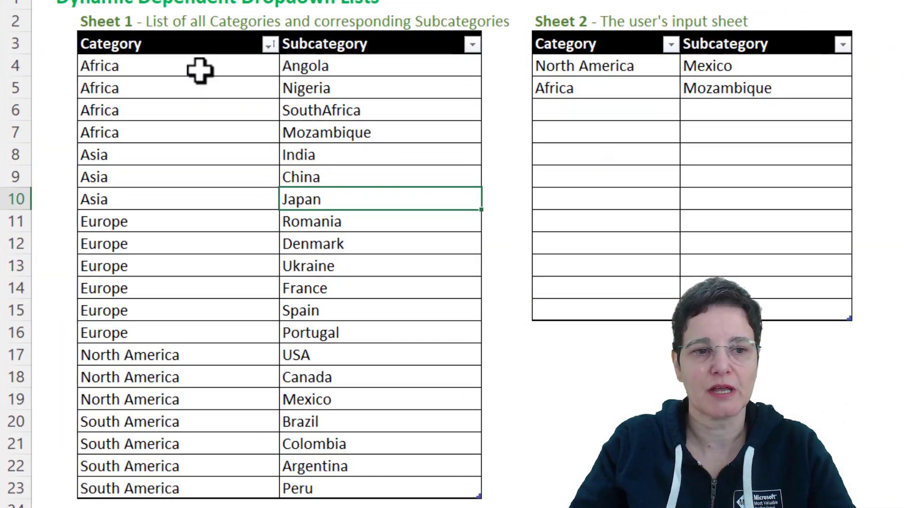
# Examine the Africa entries in the source list and the helper sheet formulas in O4 and column P.
pyautogui.moveTo(205, 63); pyautogui.dragTo(218, 132)
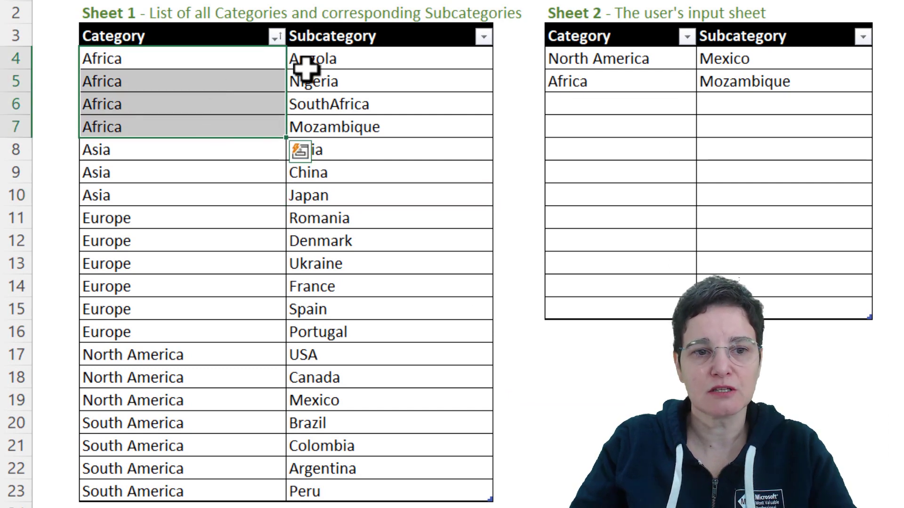
pyautogui.moveTo(323, 63); pyautogui.dragTo(323, 130)
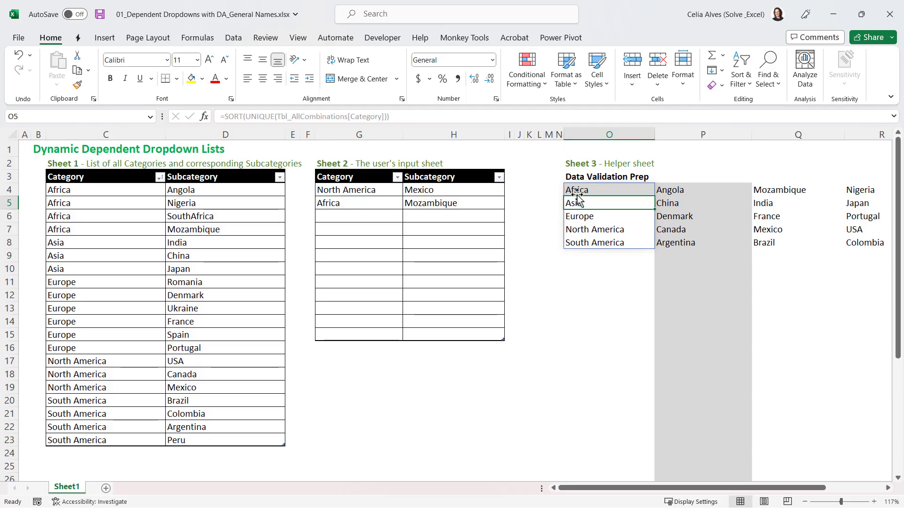
pyautogui.click(576, 190)
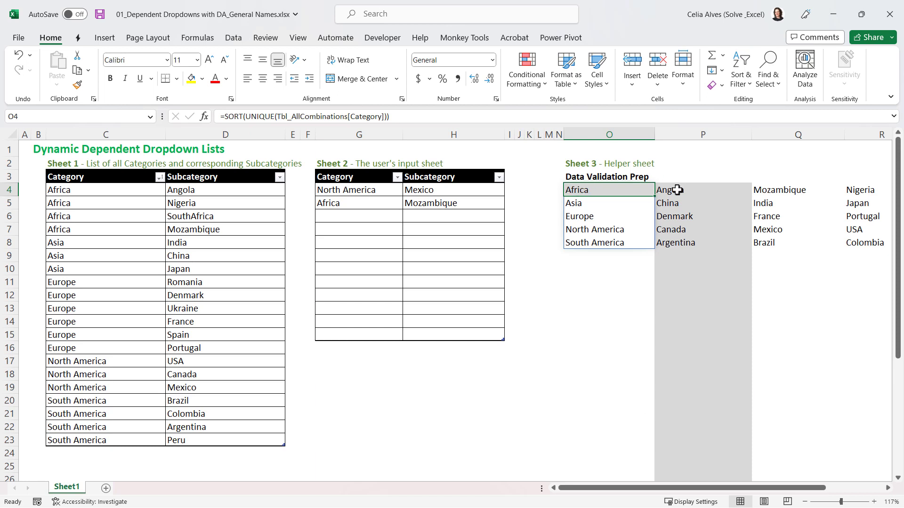
pyautogui.moveTo(676, 189); pyautogui.dragTo(672, 257)
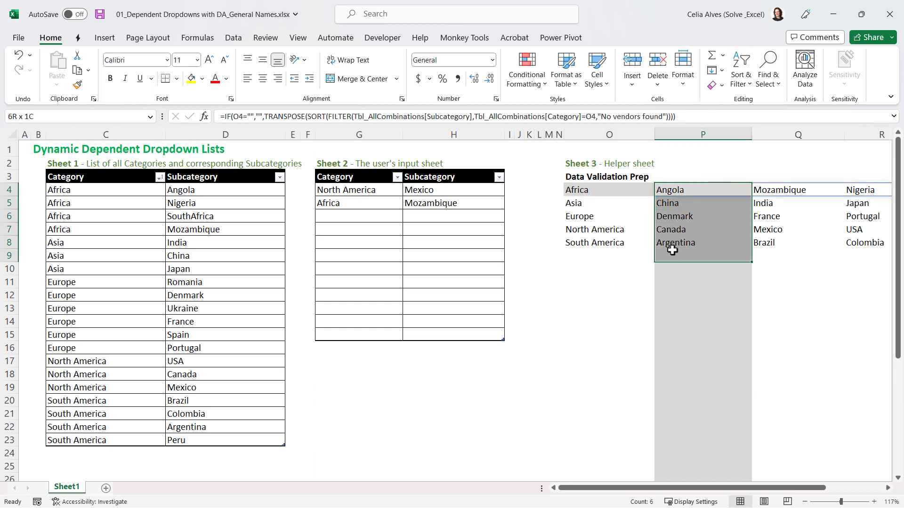
pyautogui.click(618, 190)
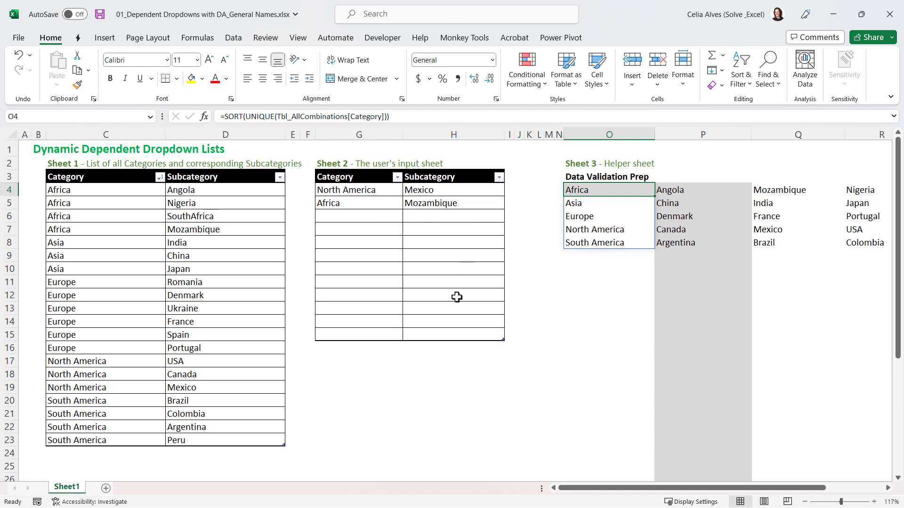
# Add a row to the end of the source list with category South America and subcategory Chile.
pyautogui.click(101, 452)
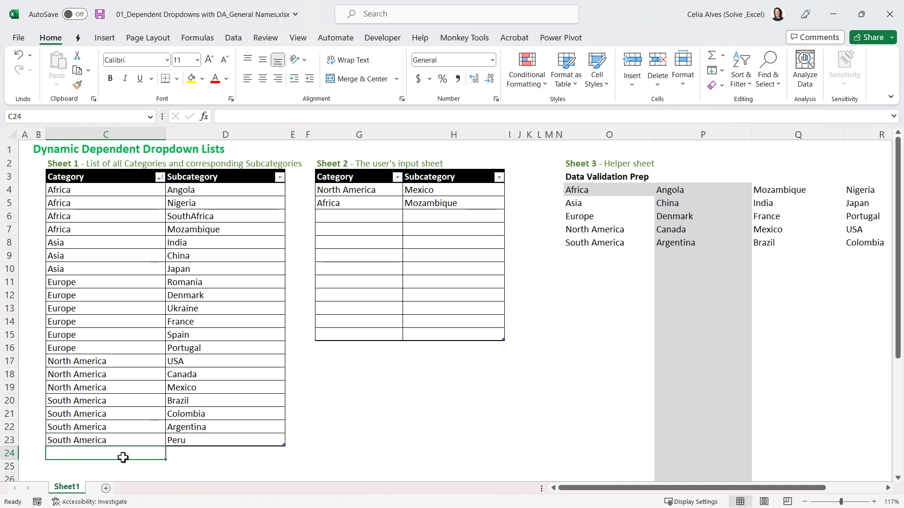
pyautogui.hotkey('ctrl', 'd')
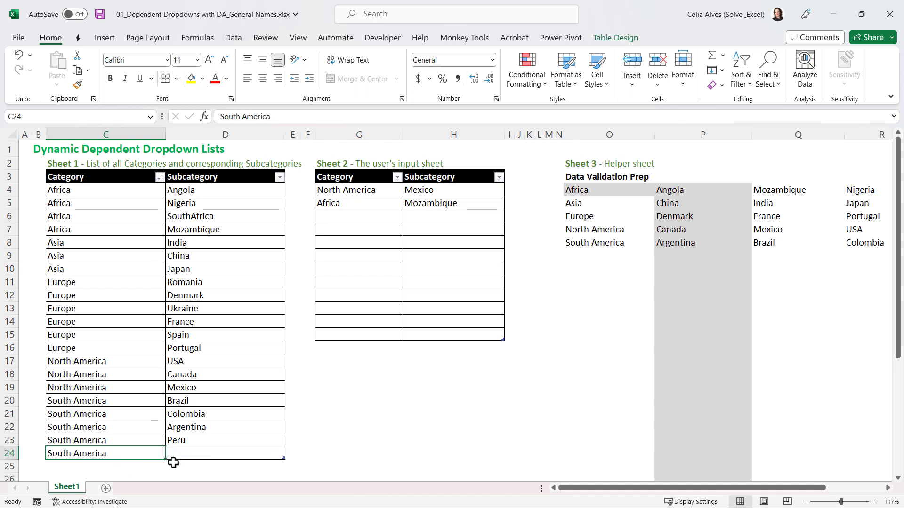
pyautogui.click(179, 457)
pyautogui.write('Chile')
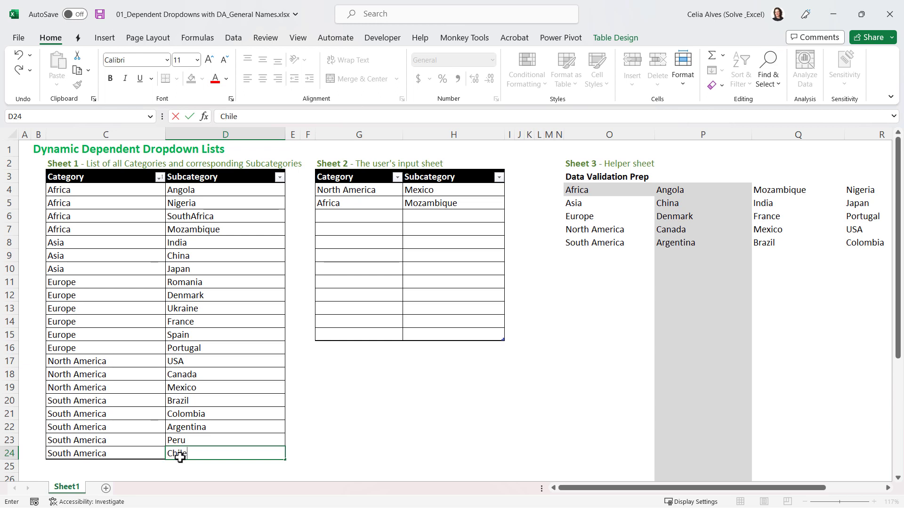
pyautogui.click(213, 479)
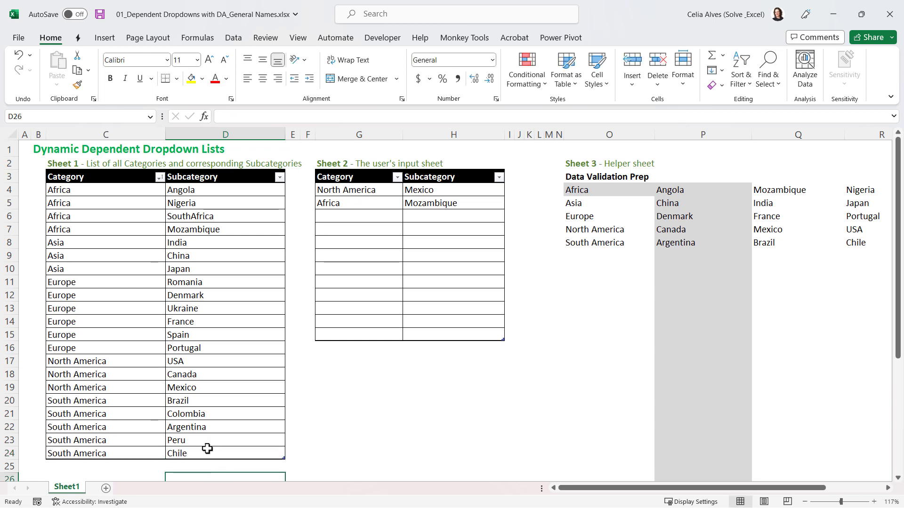
pyautogui.click(234, 441)
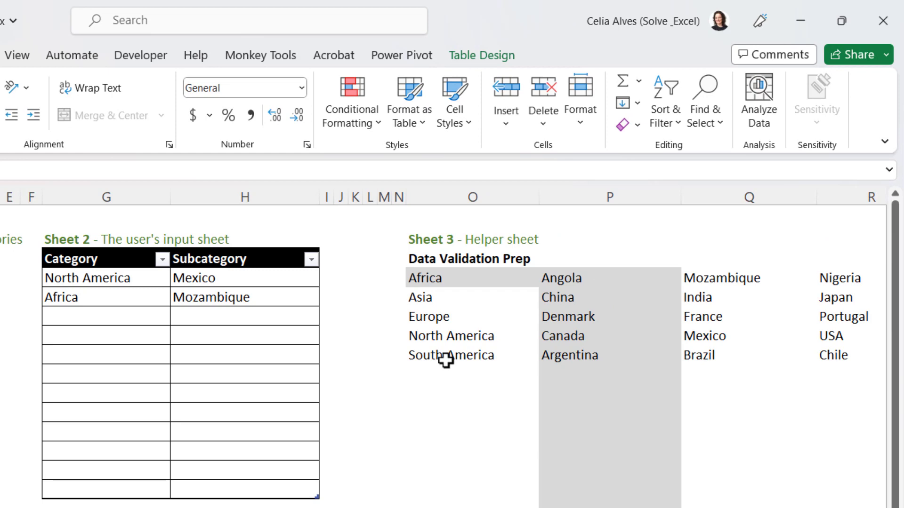
# Fill row 6 of the user's input table with category South America and subcategory Chile.
pyautogui.moveTo(446, 361); pyautogui.dragTo(837, 358)
pyautogui.hscroll(3, 517, 348)
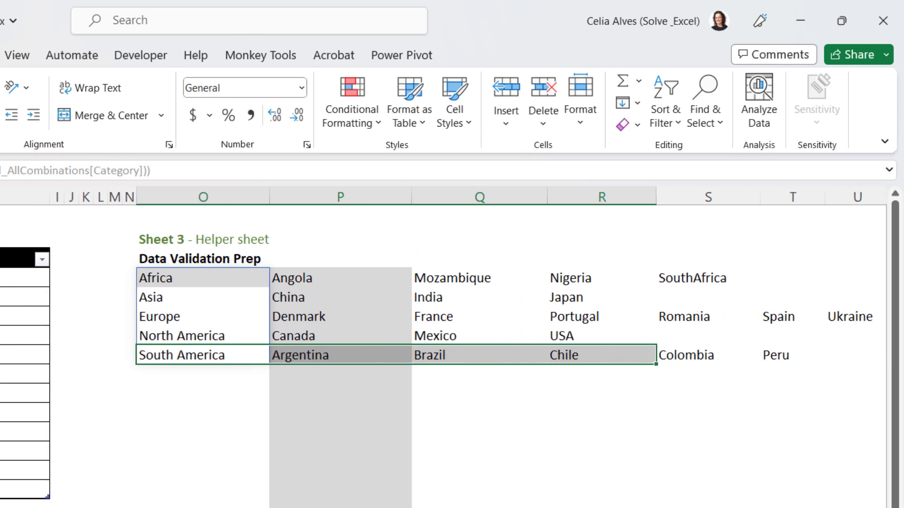
pyautogui.hscroll(-3, 443, 348)
pyautogui.click(112, 316)
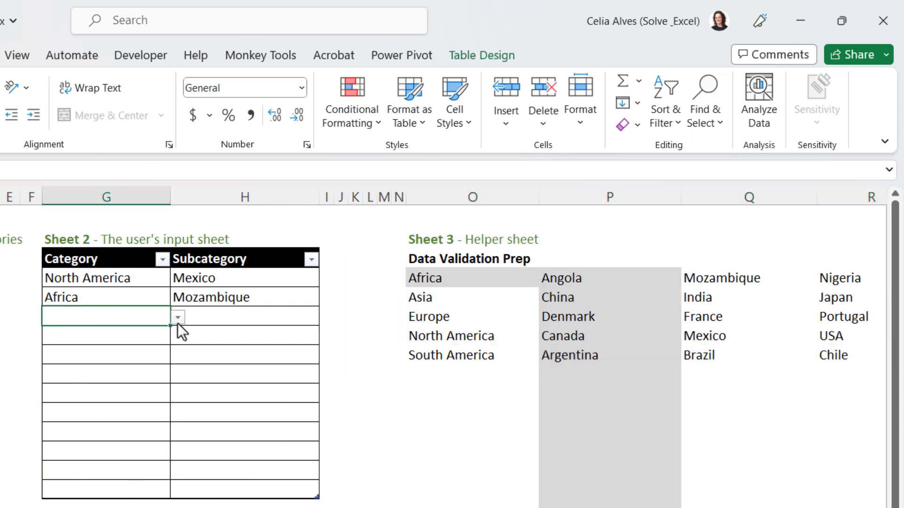
pyautogui.click(178, 317)
pyautogui.click(80, 386)
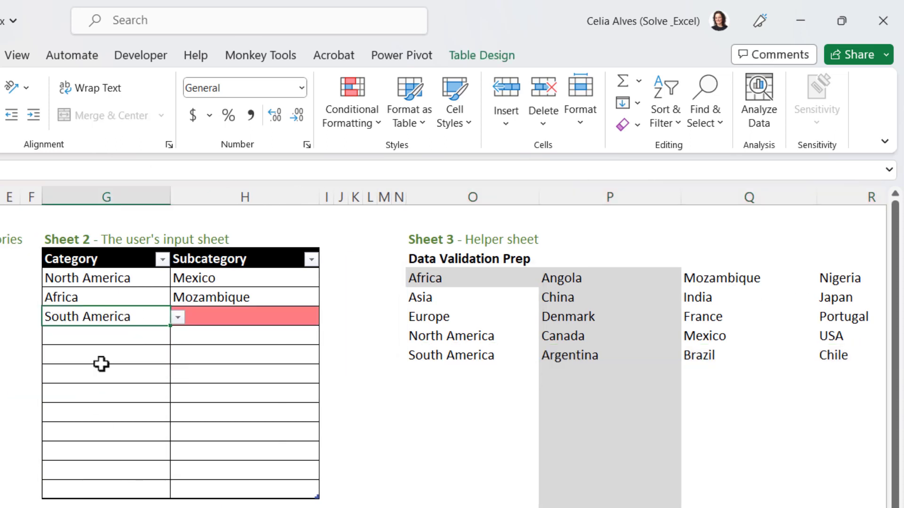
pyautogui.click(230, 318)
pyautogui.click(328, 319)
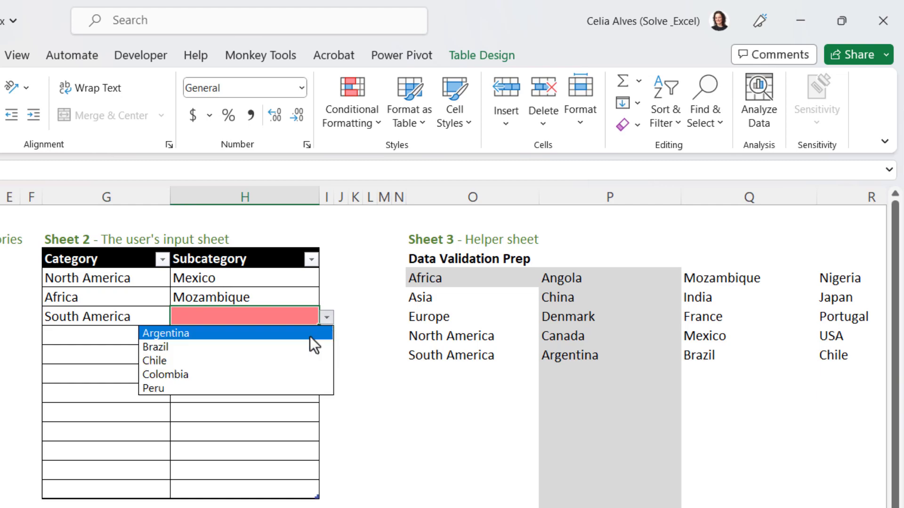
pyautogui.click(244, 361)
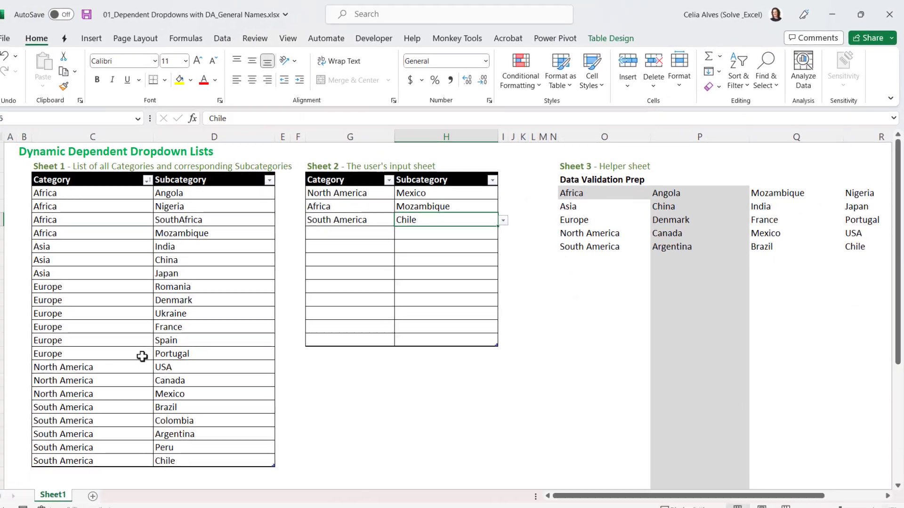
# Add a source list row with category Australia and Oceania and subcategory Australia, and check its helper sheet formulas.
pyautogui.scroll(-2, 155, 349)
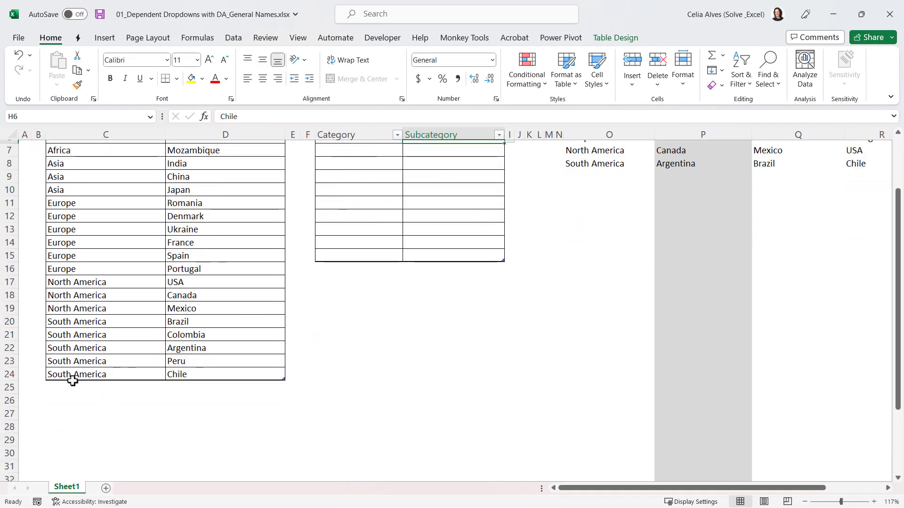
pyautogui.write('Australia and Oceania\tAustralia')
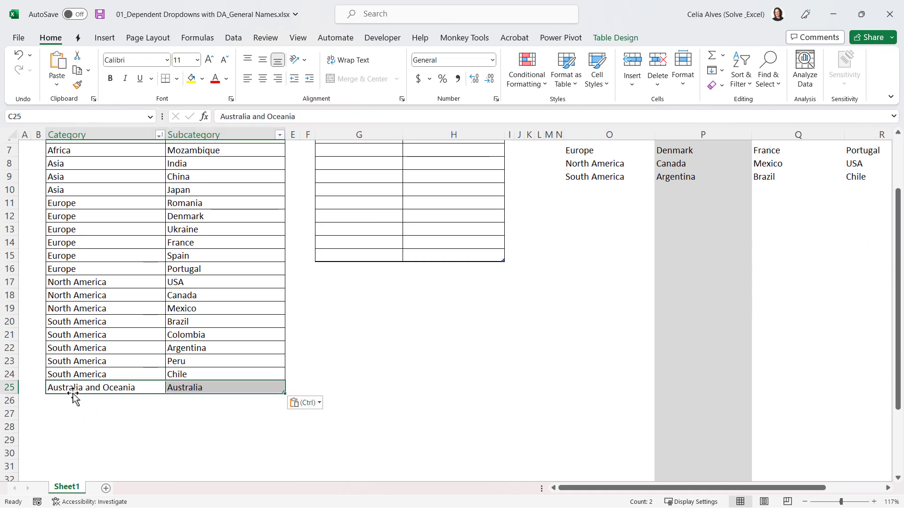
pyautogui.click(87, 388)
pyautogui.click(203, 389)
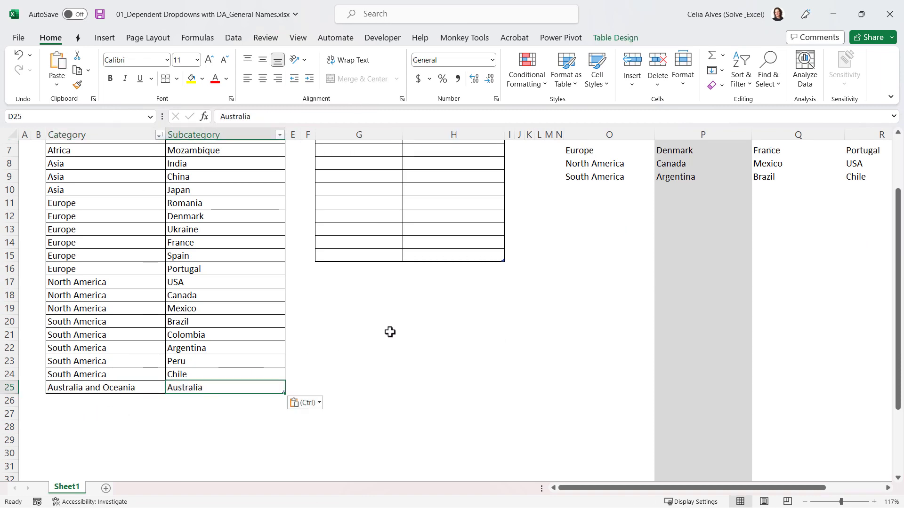
pyautogui.scroll(2, 490, 268)
pyautogui.click(581, 217)
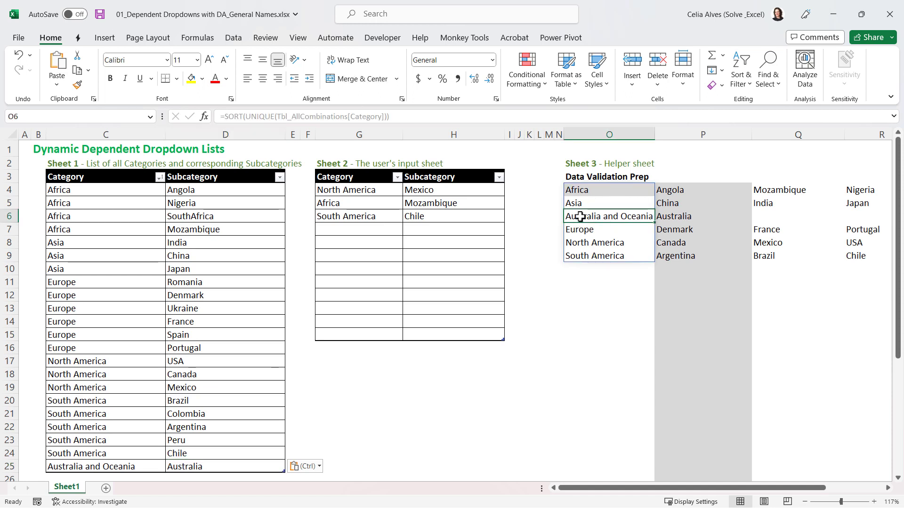
pyautogui.click(685, 216)
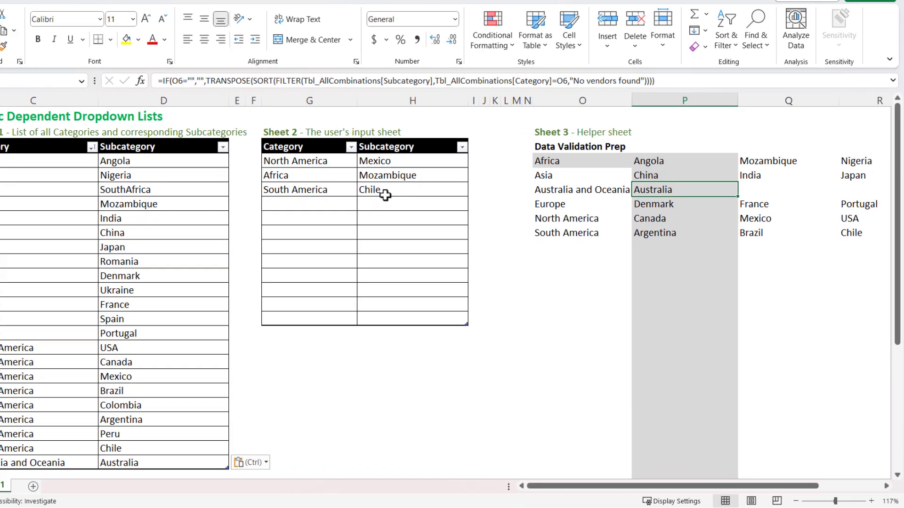
# Fill row 7 of the user's input table with category Australia and Oceania and subcategory Australia.
pyautogui.click(341, 206)
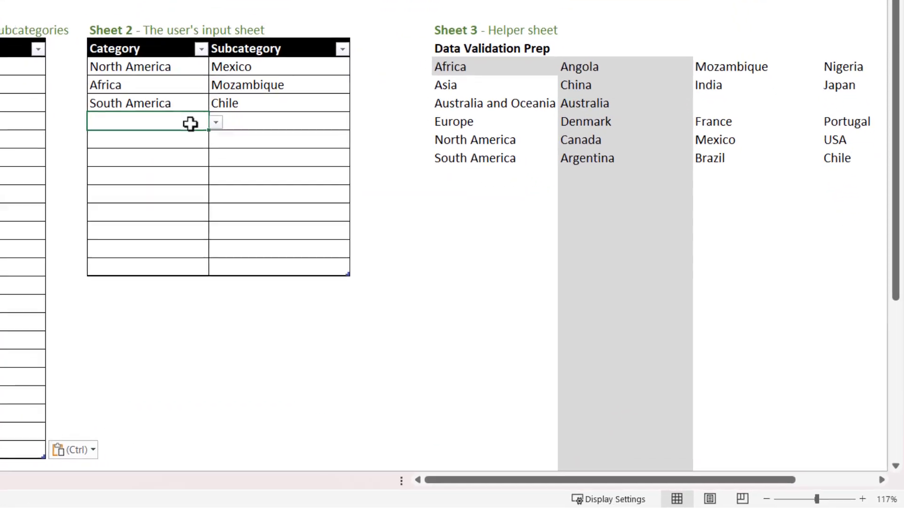
pyautogui.click(363, 204)
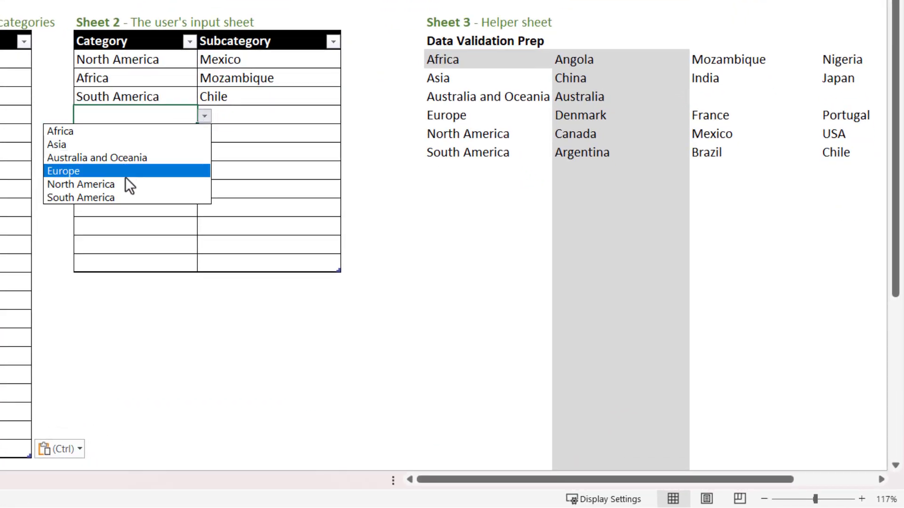
pyautogui.click(134, 160)
pyautogui.click(262, 115)
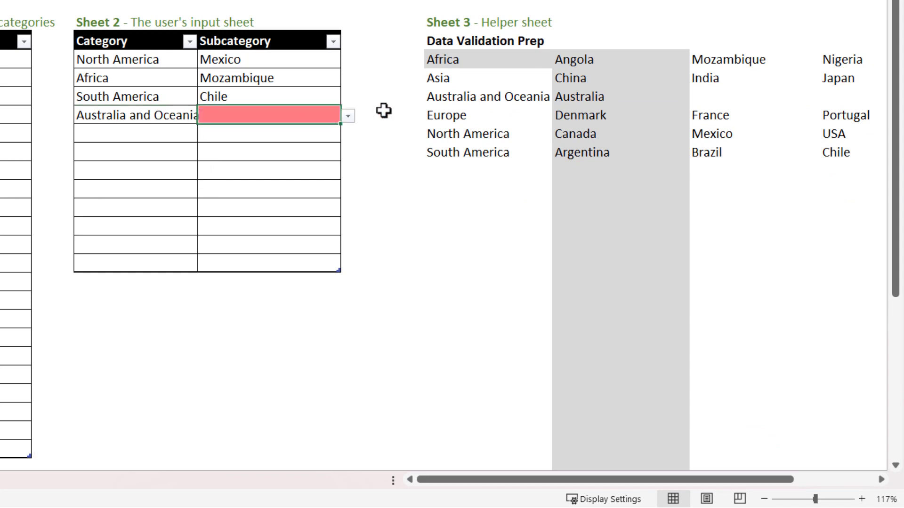
pyautogui.click(348, 116)
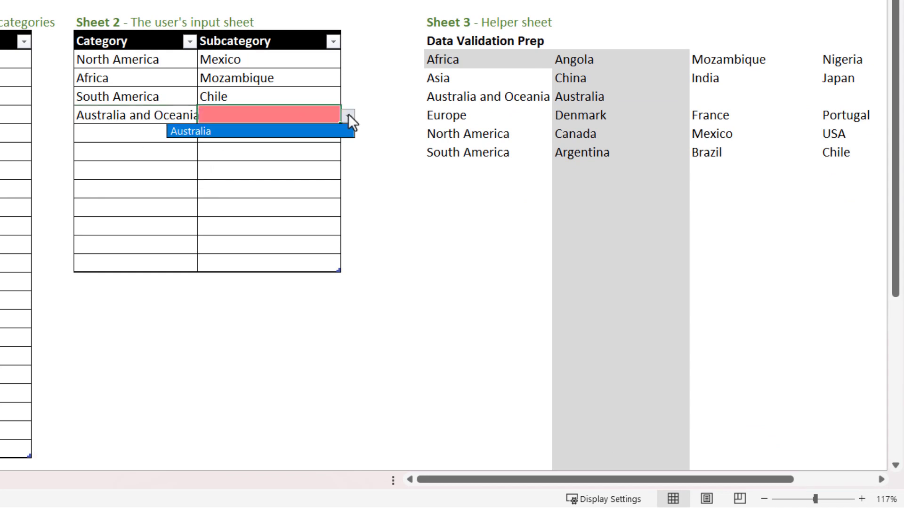
pyautogui.click(317, 131)
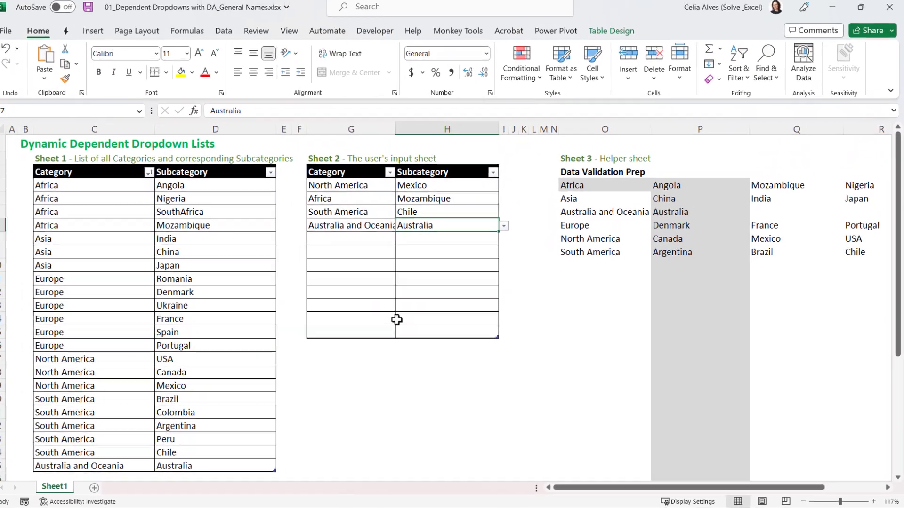
# Add a row to the end of the source list with category Australia and Oceania and subcategory New Zealand.
pyautogui.scroll(-3, 398, 319)
pyautogui.rightClick(123, 361)
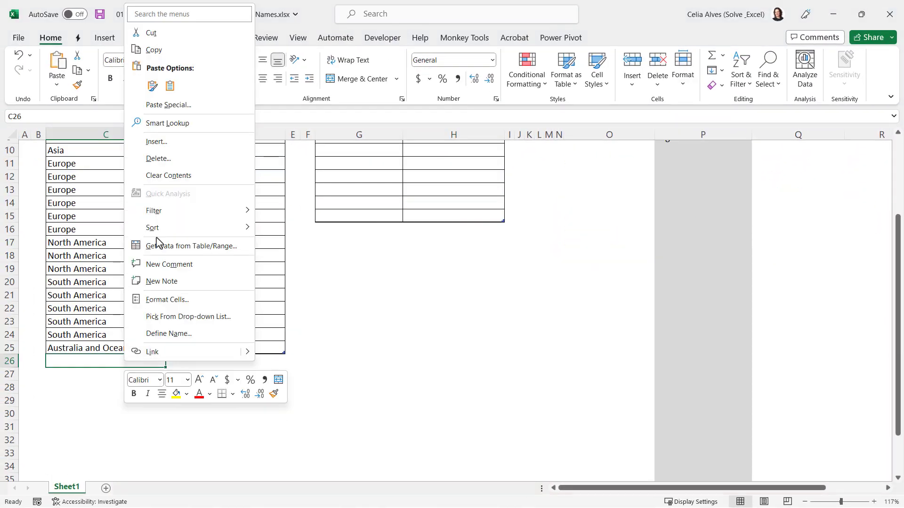
pyautogui.click(170, 86)
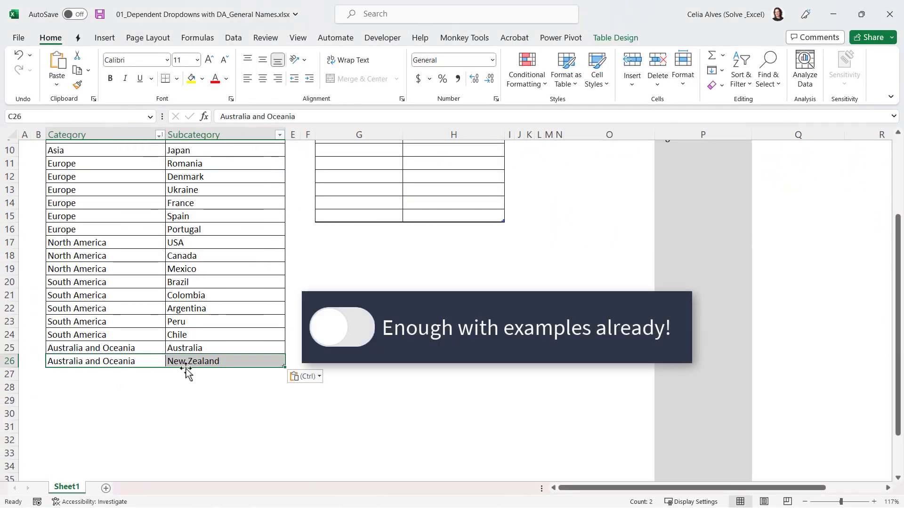
pyautogui.scroll(2, 222, 307)
pyautogui.scroll(1, 231, 313)
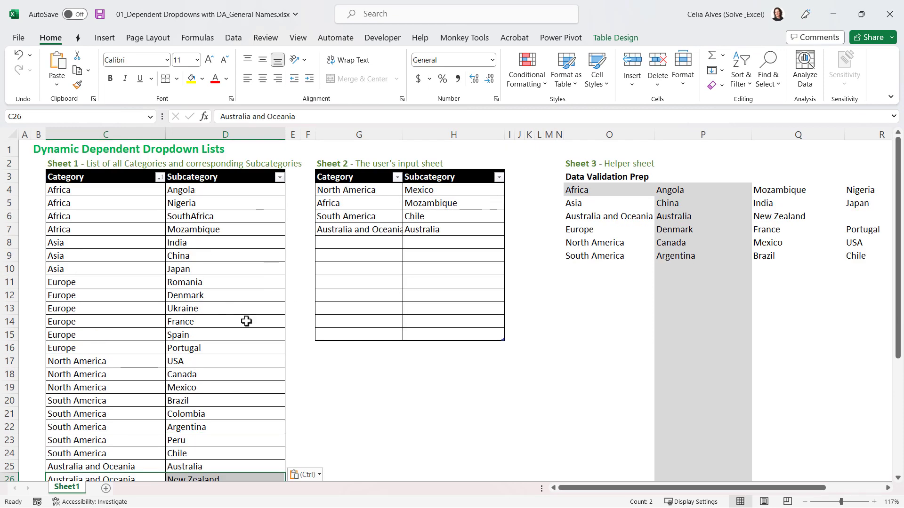
pyautogui.scroll(-1, 246, 317)
pyautogui.scroll(1, 287, 312)
# Fill row 8 of the user's input table with category Australia and Oceania and subcategory New Zealand.
pyautogui.click(355, 243)
pyautogui.click(408, 244)
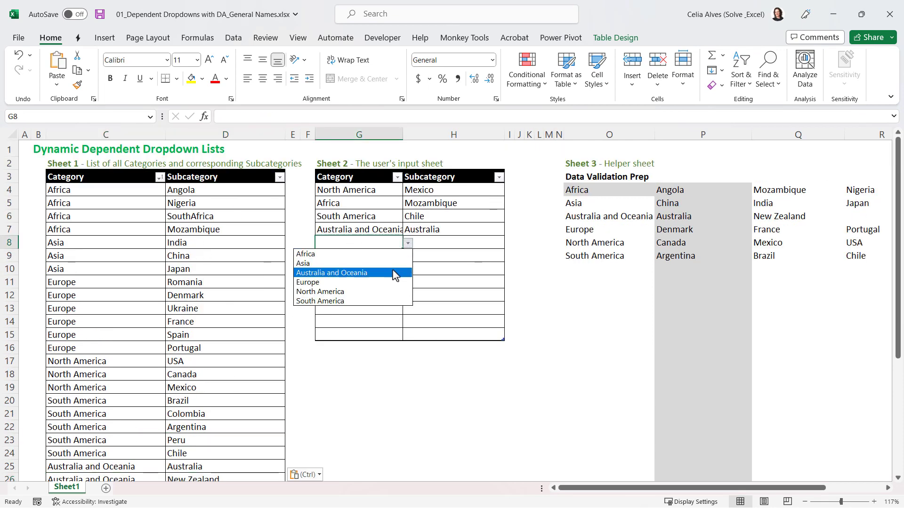
pyautogui.click(398, 272)
pyautogui.click(438, 242)
pyautogui.click(510, 244)
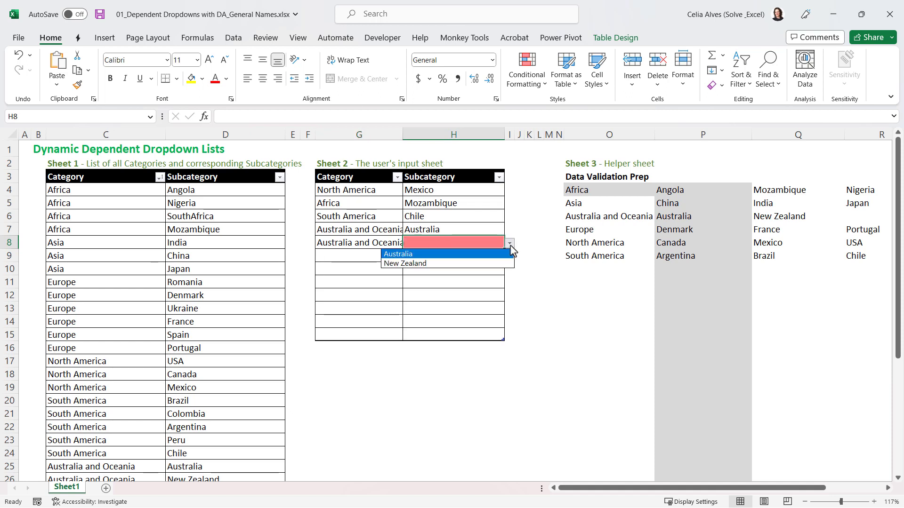
pyautogui.click(473, 263)
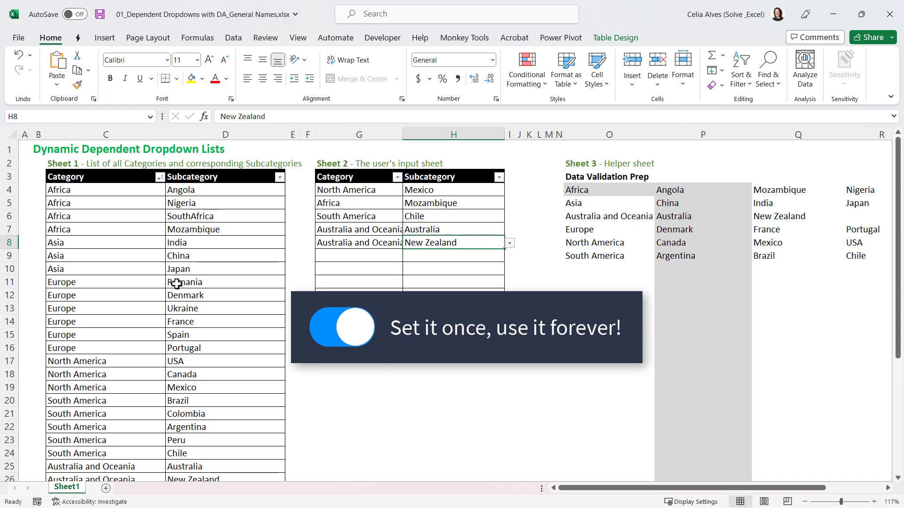
pyautogui.scroll(-2, 184, 289)
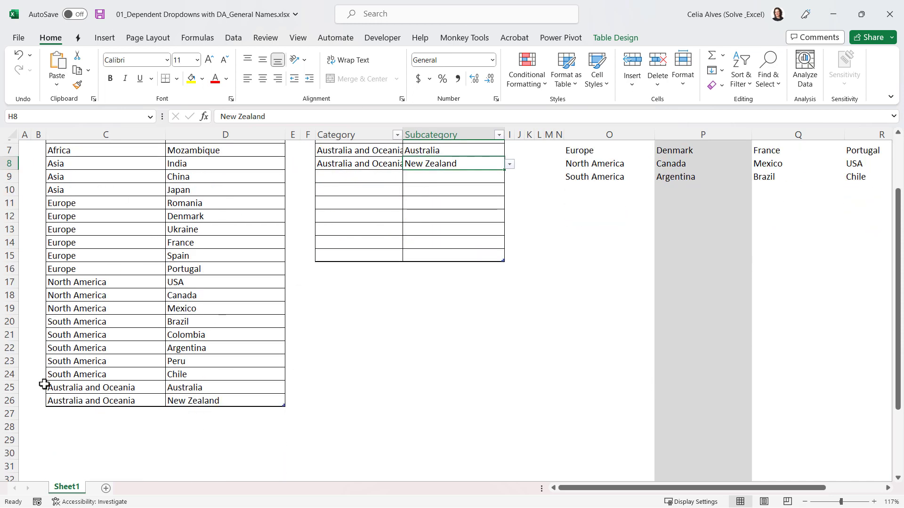
pyautogui.scroll(2, 159, 347)
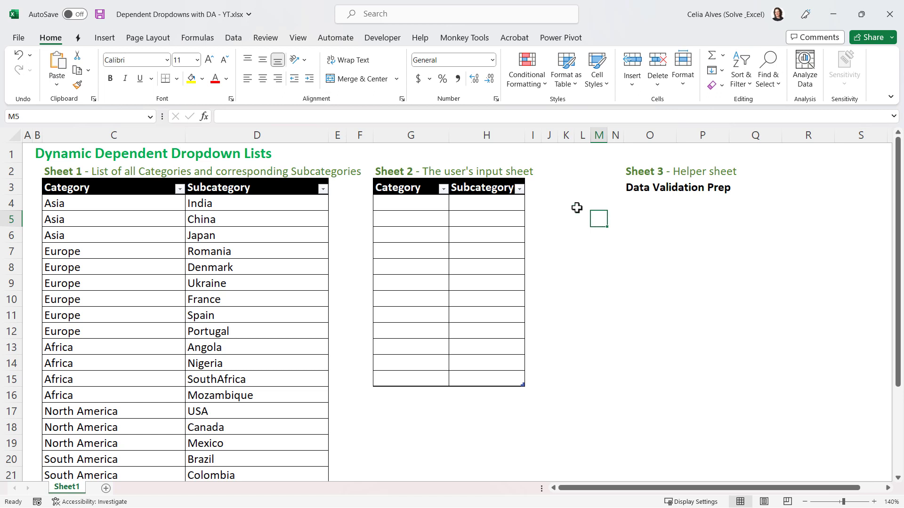
# Delete the two Australia and Oceania rows from the source list in the Dependent Dropdowns with DA - YT workbook.
pyautogui.moveTo(146, 206); pyautogui.dragTo(292, 479)
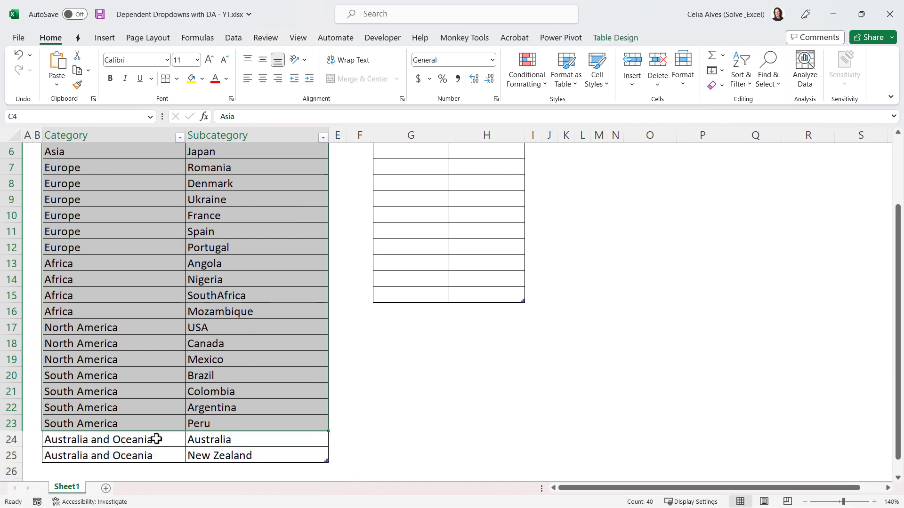
pyautogui.moveTo(156, 439); pyautogui.dragTo(163, 459)
pyautogui.rightClick(159, 441)
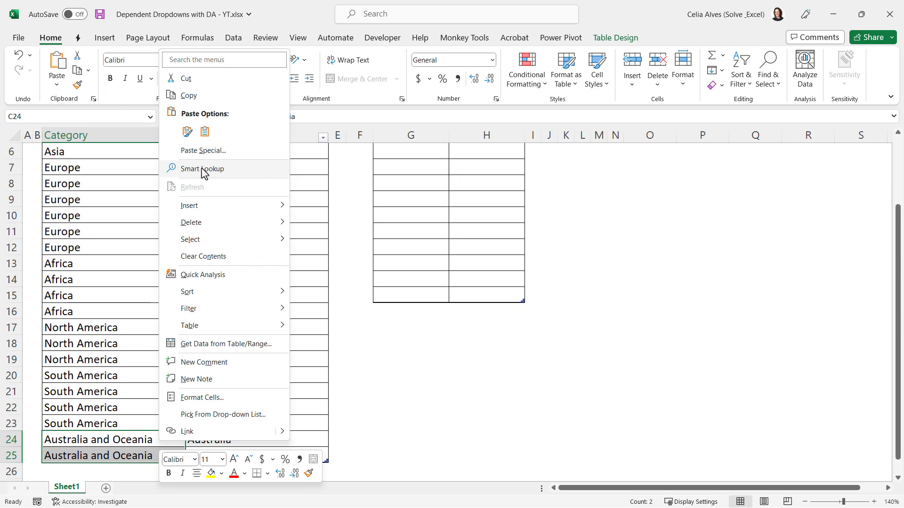
pyautogui.moveTo(216, 228)
pyautogui.click(343, 244)
pyautogui.scroll(2, 328, 217)
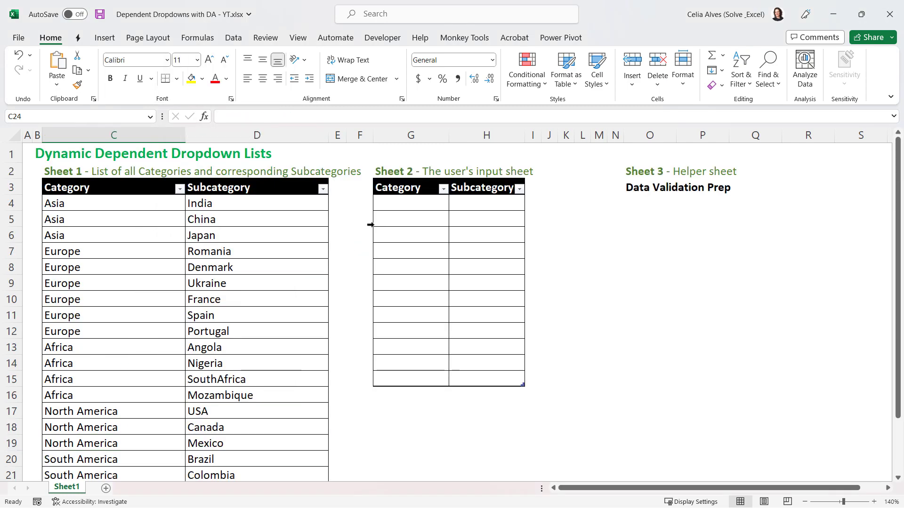
# Examine the source list and the Category and Subcategory columns of the user's input table, including its table name.
pyautogui.click(288, 218)
pyautogui.click(418, 237)
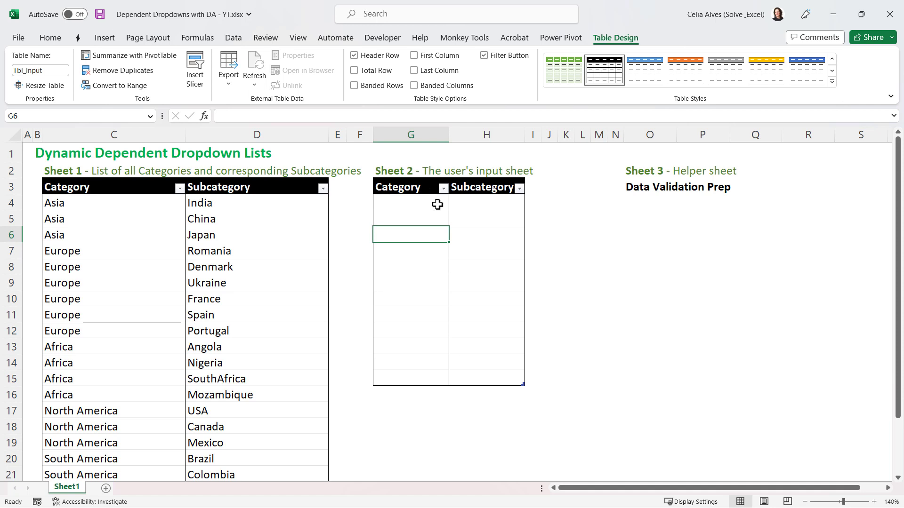
pyautogui.moveTo(438, 205); pyautogui.dragTo(488, 279)
pyautogui.click(470, 206)
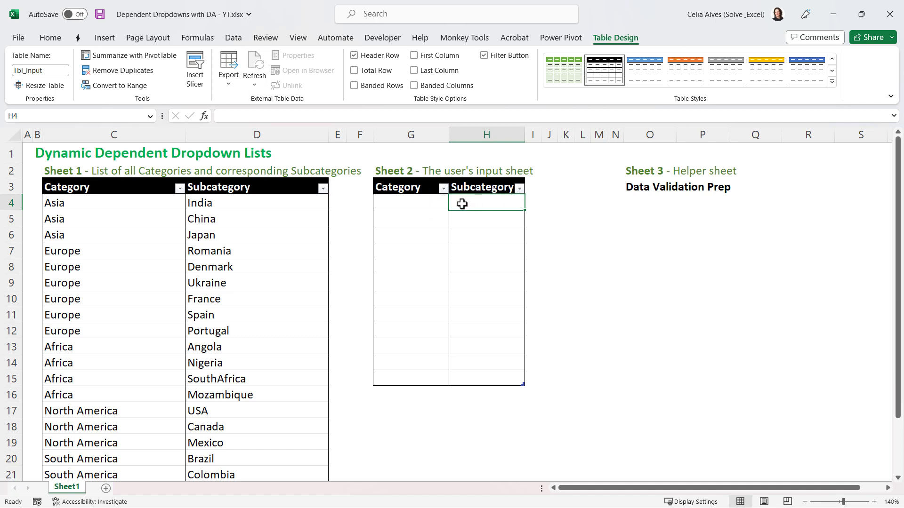
pyautogui.moveTo(424, 204); pyautogui.dragTo(424, 375)
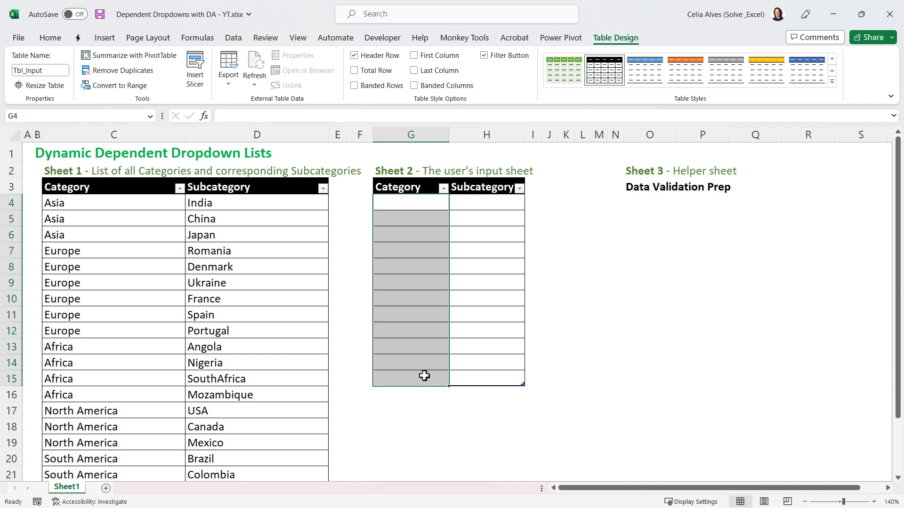
pyautogui.click(489, 206)
pyautogui.moveTo(489, 206); pyautogui.dragTo(509, 378)
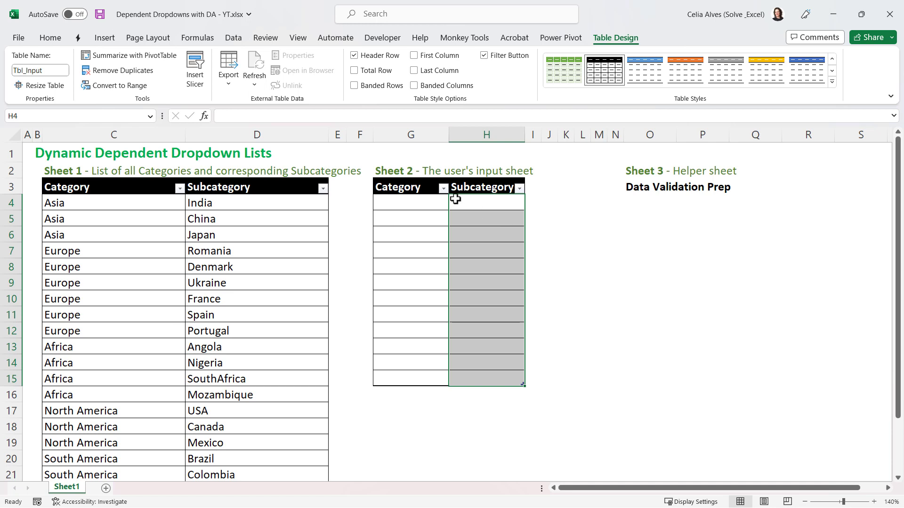
pyautogui.click(430, 203)
pyautogui.click(473, 197)
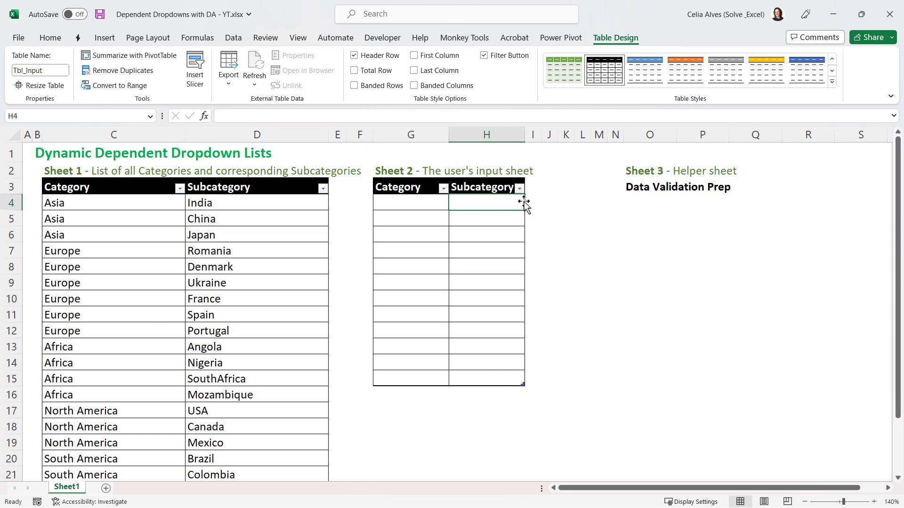
# Review the empty helper area at O4 and the Sheet 1, Sheet 2 and Sheet 3 section headings.
pyautogui.click(650, 205)
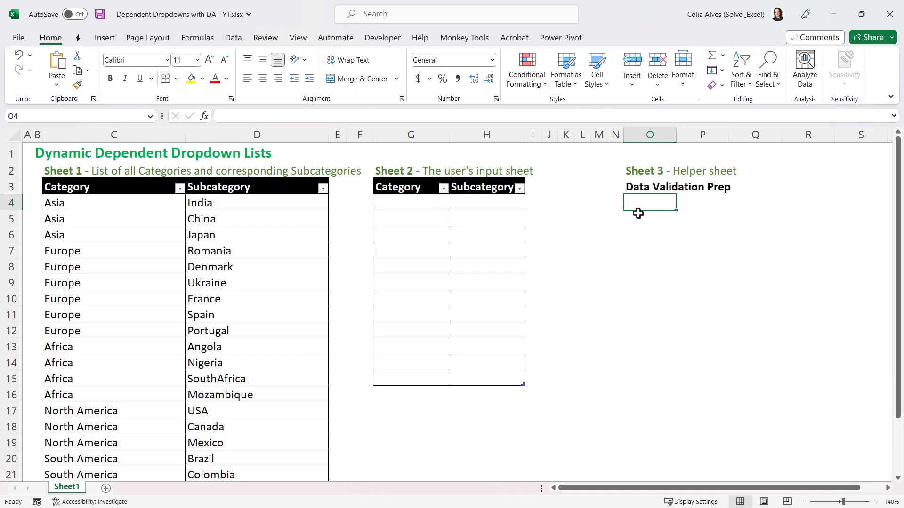
pyautogui.click(76, 171)
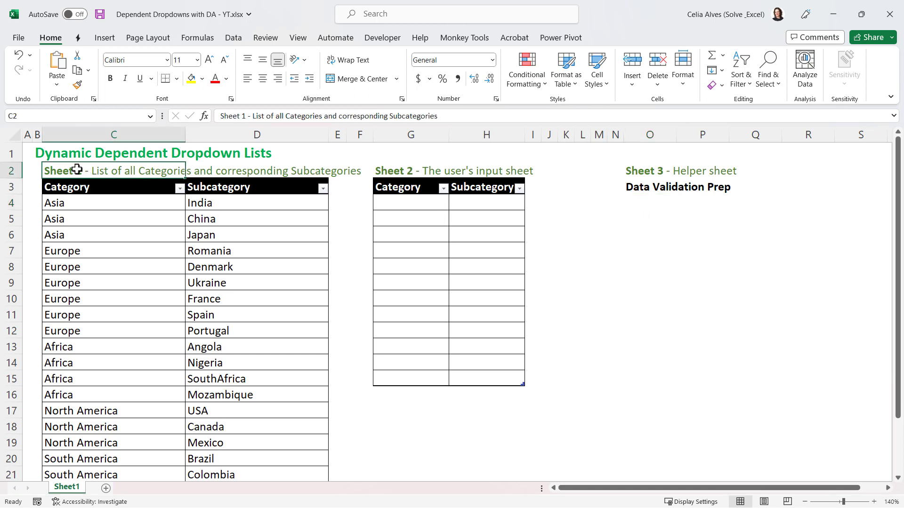
pyautogui.click(415, 170)
pyautogui.click(643, 170)
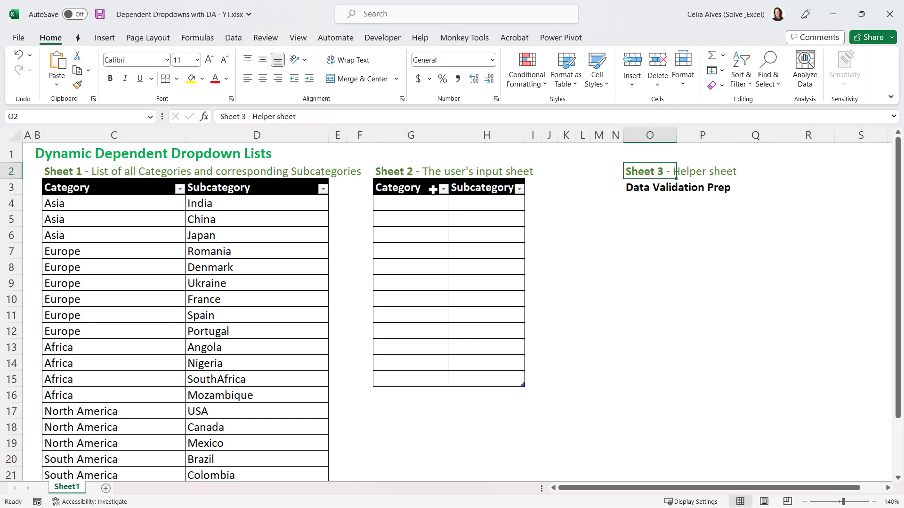
pyautogui.click(83, 172)
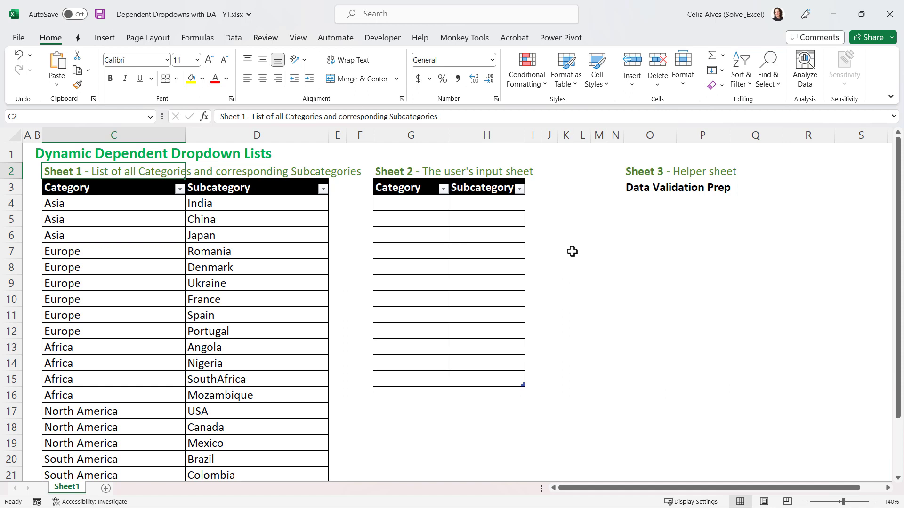
# Examine the empty Category column of the user's input table and the Category column of the source list.
pyautogui.click(360, 187)
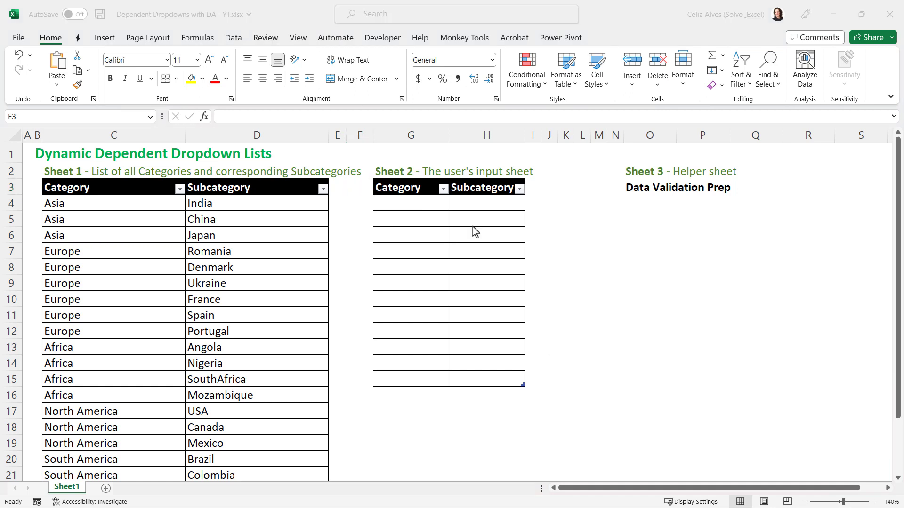
pyautogui.click(429, 206)
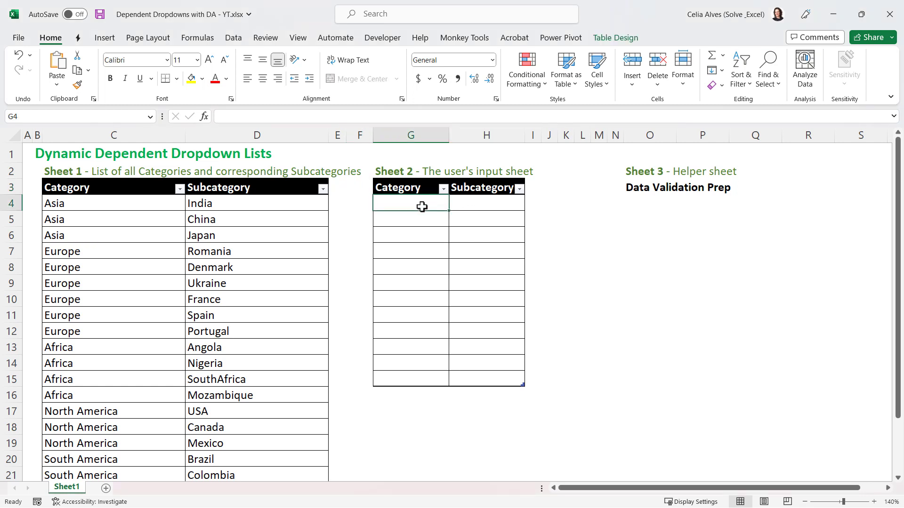
pyautogui.moveTo(421, 206); pyautogui.dragTo(422, 374)
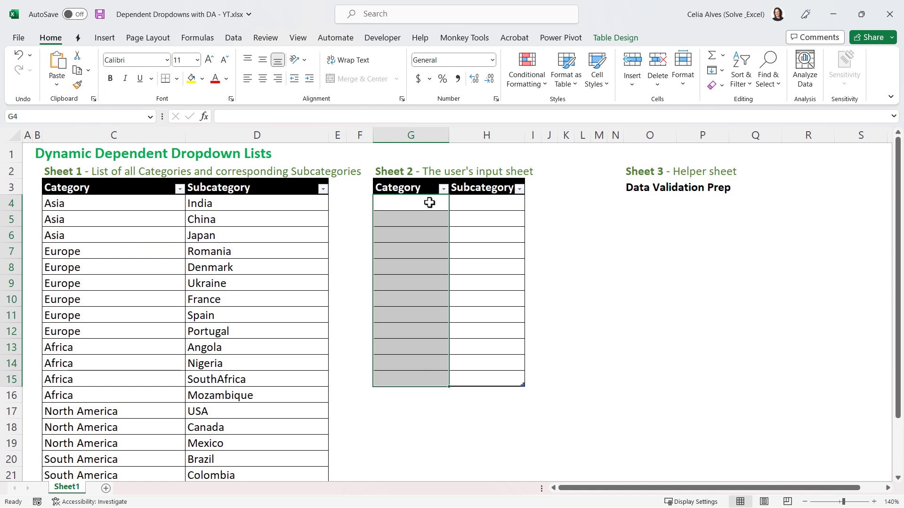
pyautogui.moveTo(429, 202); pyautogui.dragTo(431, 373)
pyautogui.click(139, 179)
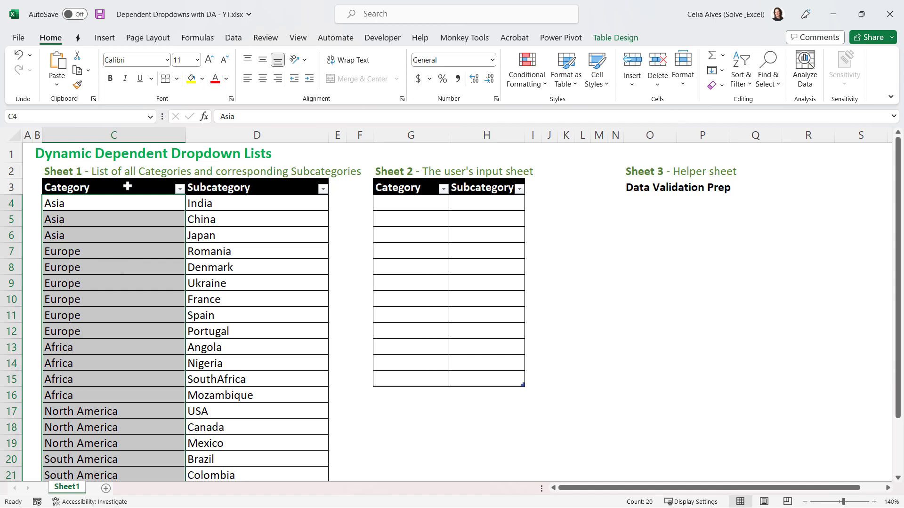
# Enter =UNIQUE(Tbl_AllCombinations[Category]) in cell O4 under Data Validation Prep.
pyautogui.click(645, 203)
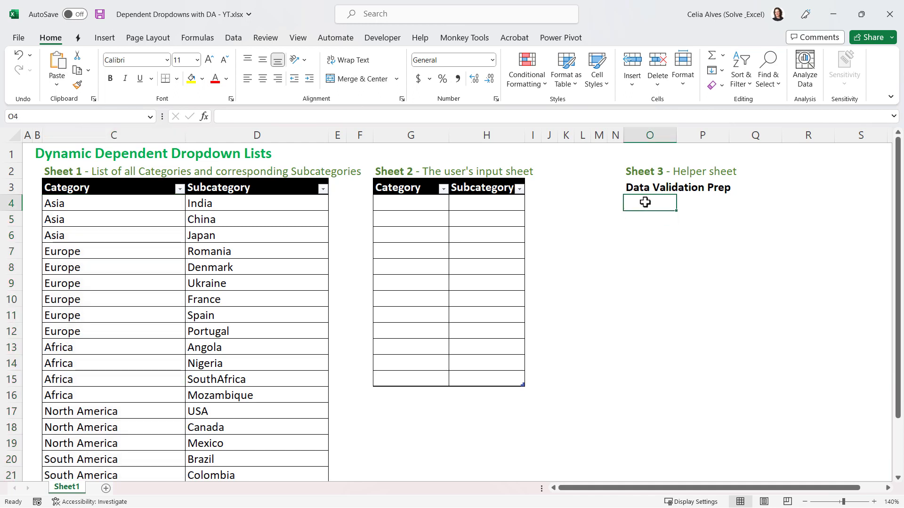
pyautogui.write('=')
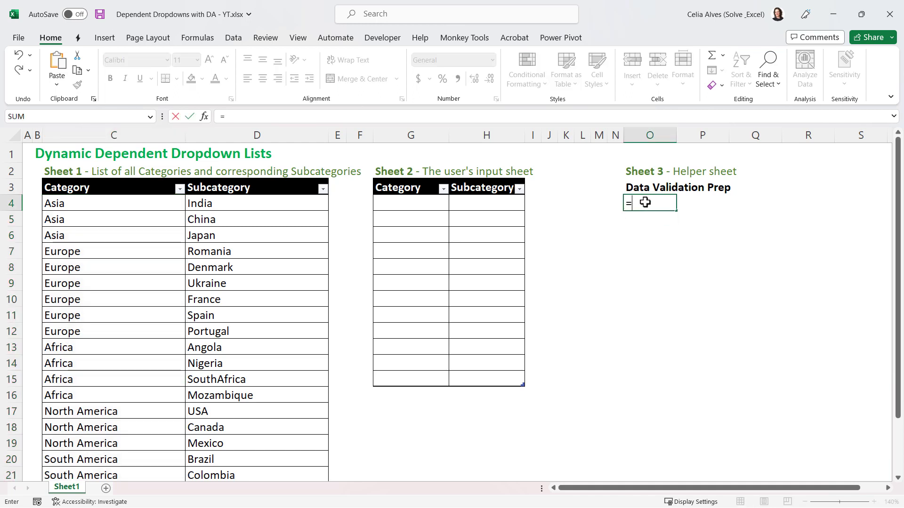
pyautogui.write('uniq')
pyautogui.press('Tab')
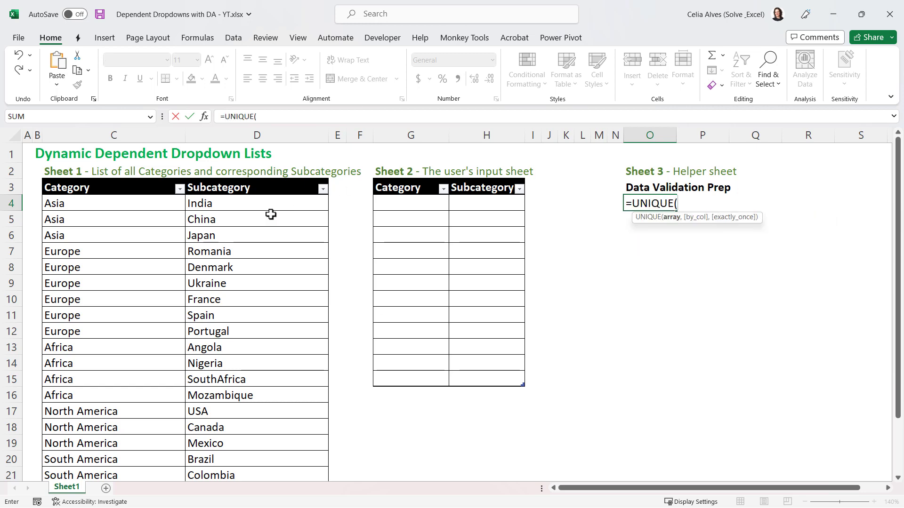
pyautogui.click(155, 175)
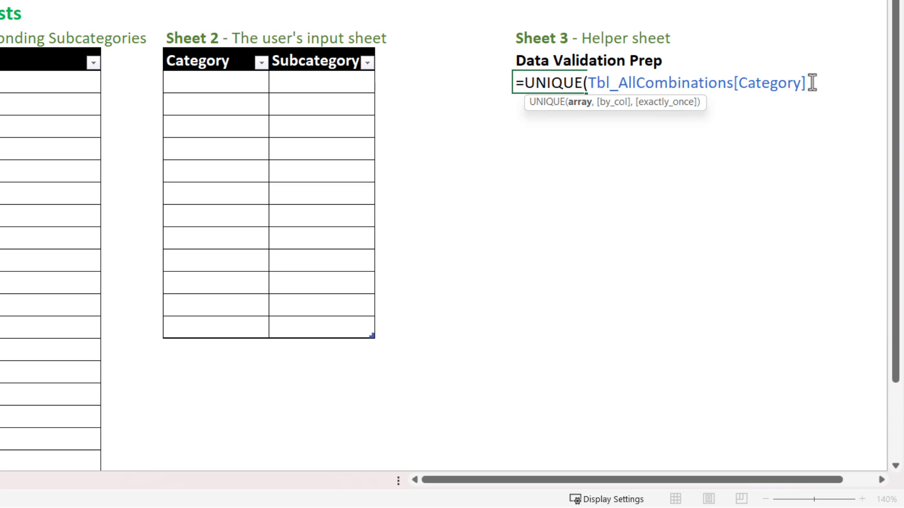
pyautogui.press('Return')
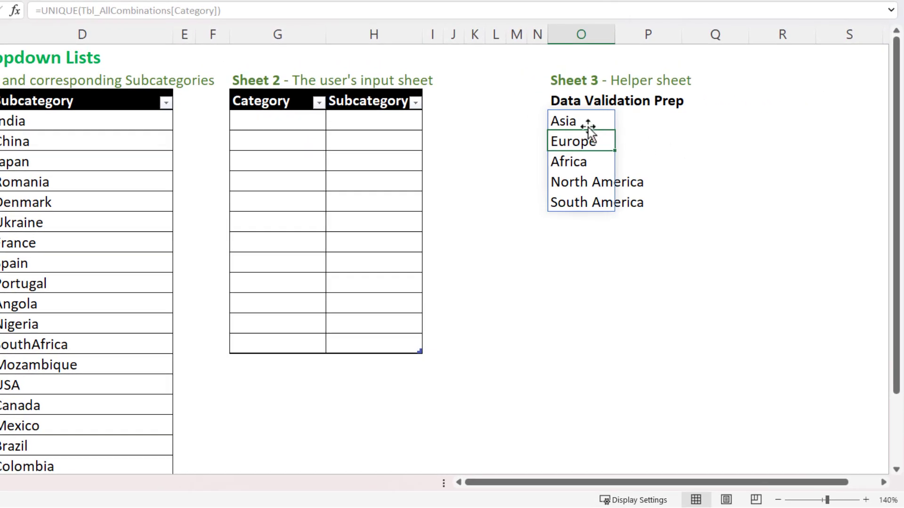
# Wrap the O4 formula in SORT so it reads =SORT(UNIQUE(Tbl_AllCombinations[Category])), and select the spilled category list.
pyautogui.click(552, 85)
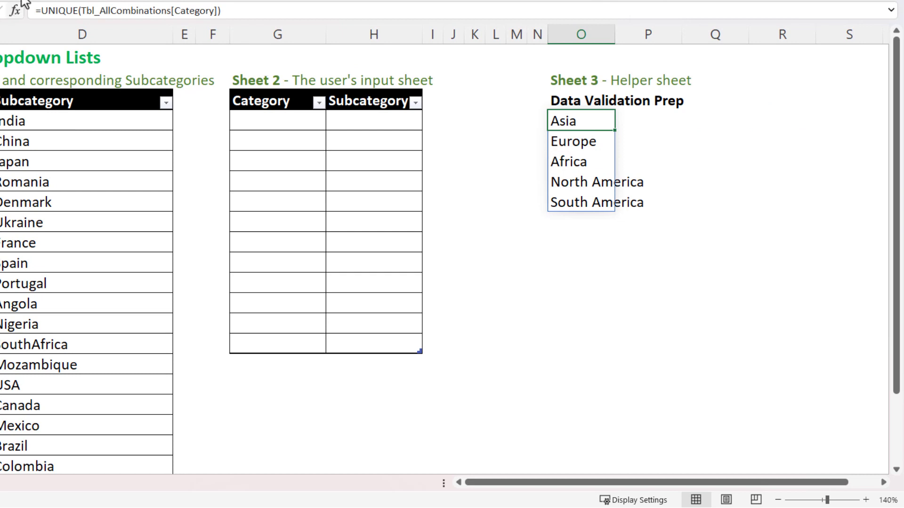
pyautogui.click(42, 13)
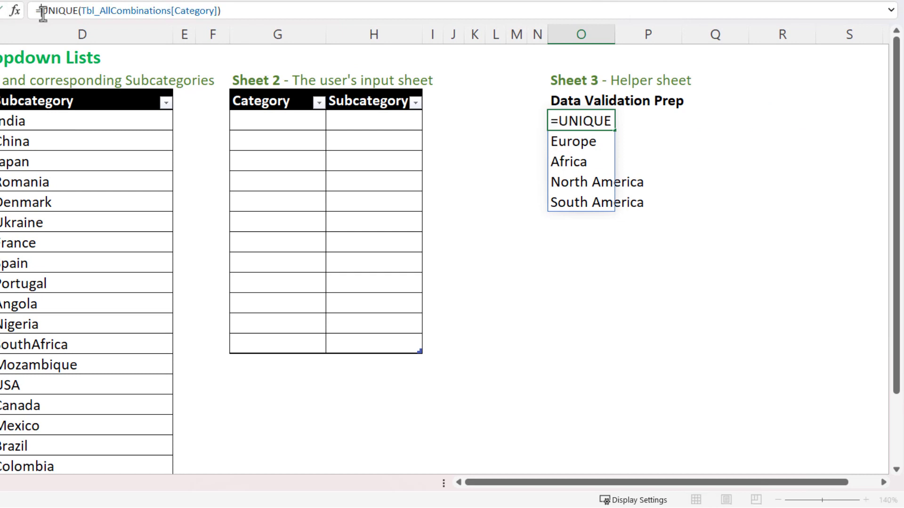
pyautogui.click(560, 121)
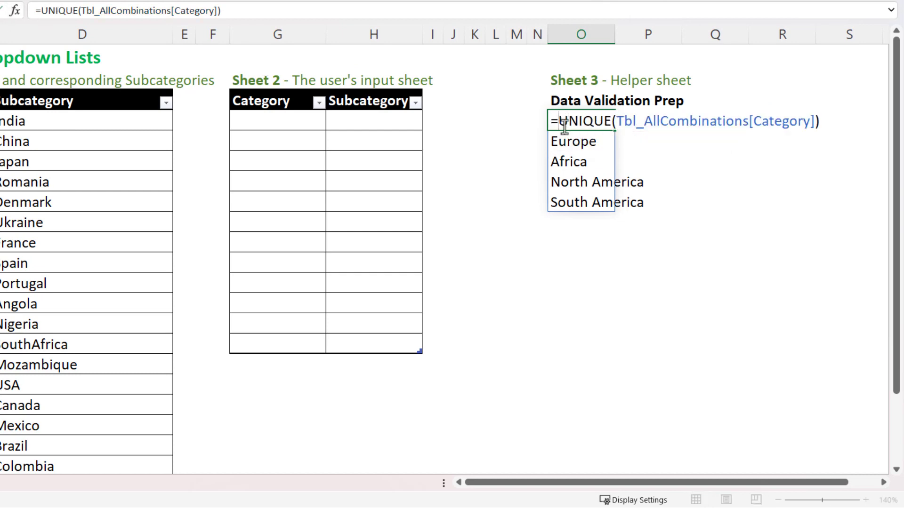
pyautogui.write('SORT')
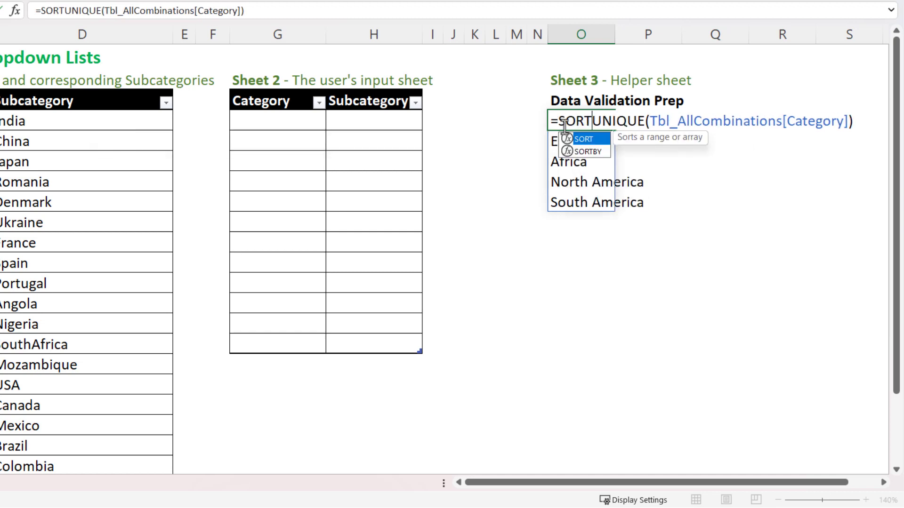
pyautogui.write('(')
pyautogui.click(862, 121)
pyautogui.write(')')
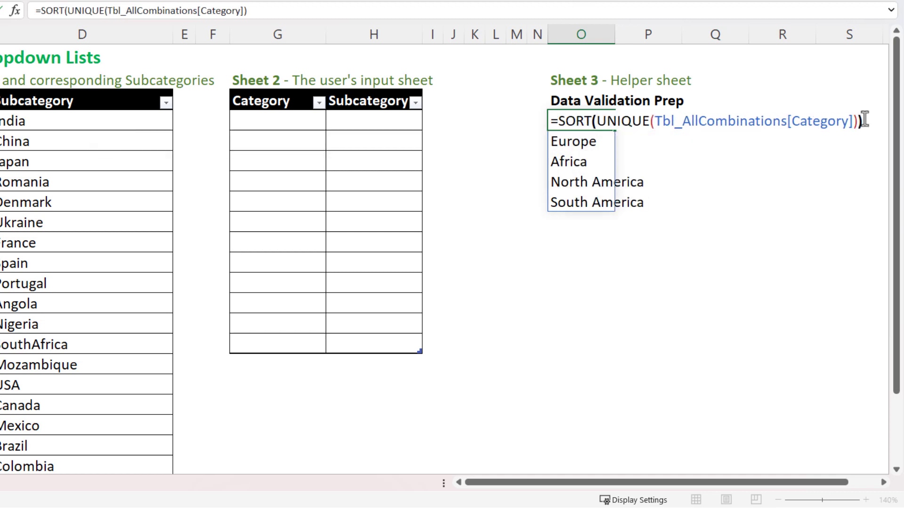
pyautogui.press('Return')
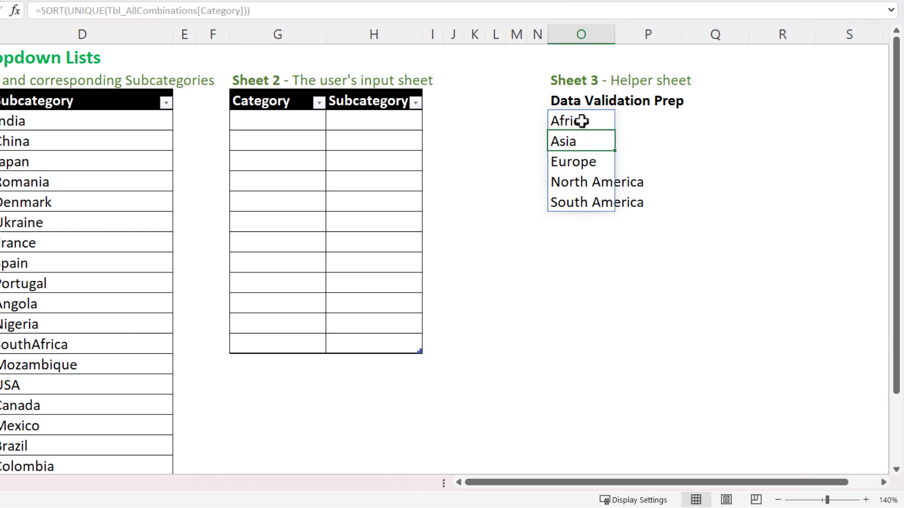
pyautogui.moveTo(582, 121); pyautogui.dragTo(595, 202)
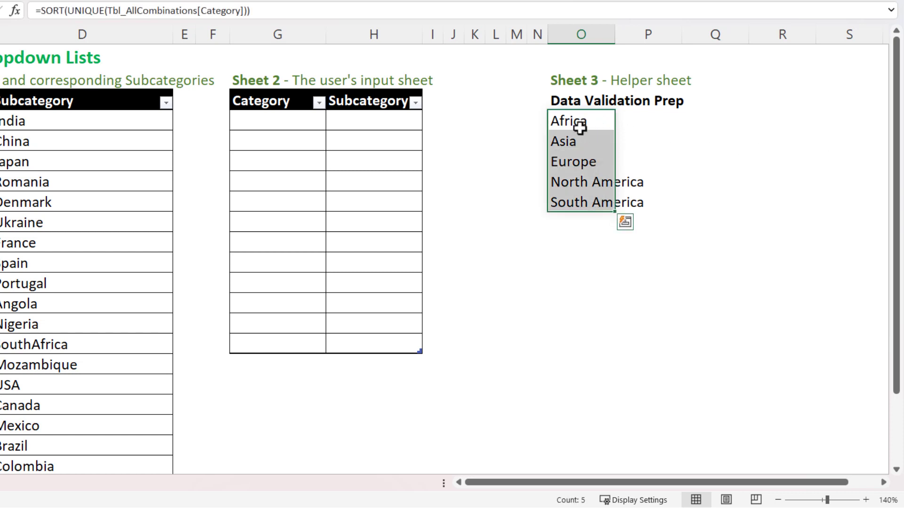
# Shade the formula cell O4 gray and check the spilled cells O5 to O8 below it.
pyautogui.click(580, 121)
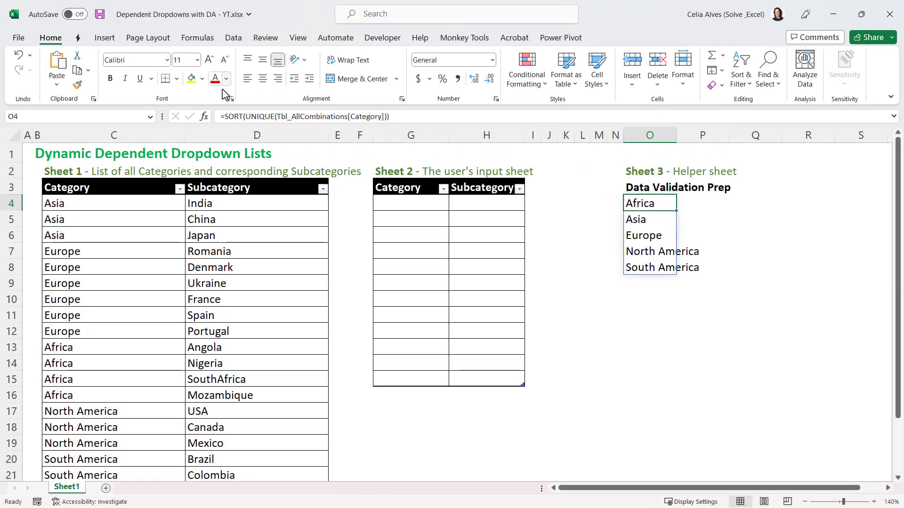
pyautogui.click(202, 79)
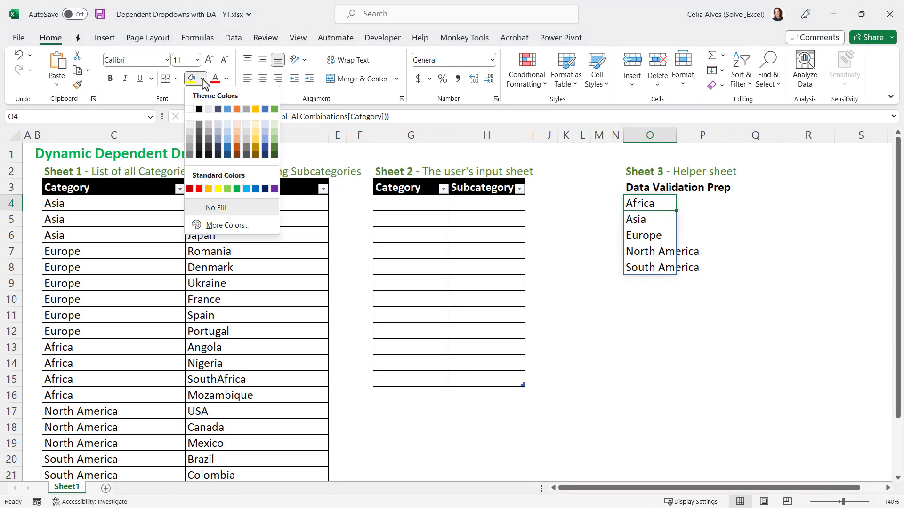
pyautogui.click(191, 147)
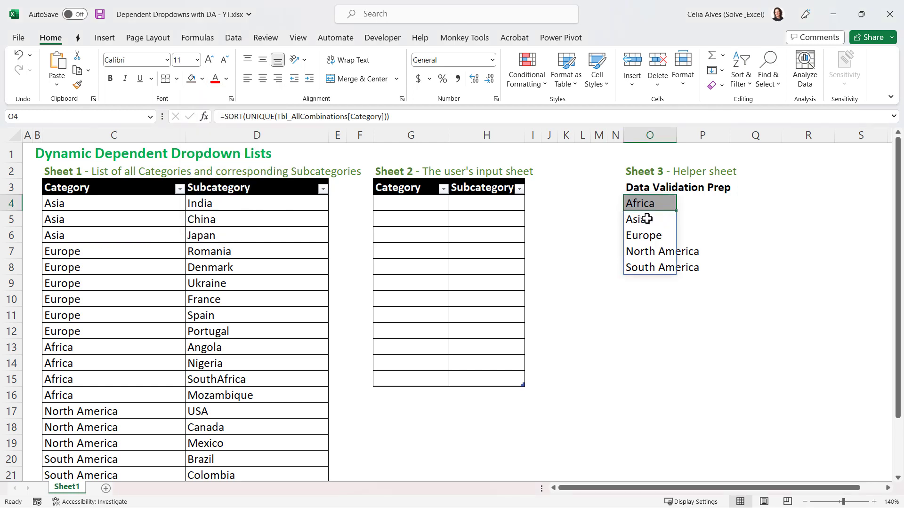
pyautogui.click(647, 218)
pyautogui.press('Down')
pyautogui.press('Down')
pyautogui.press('Down')
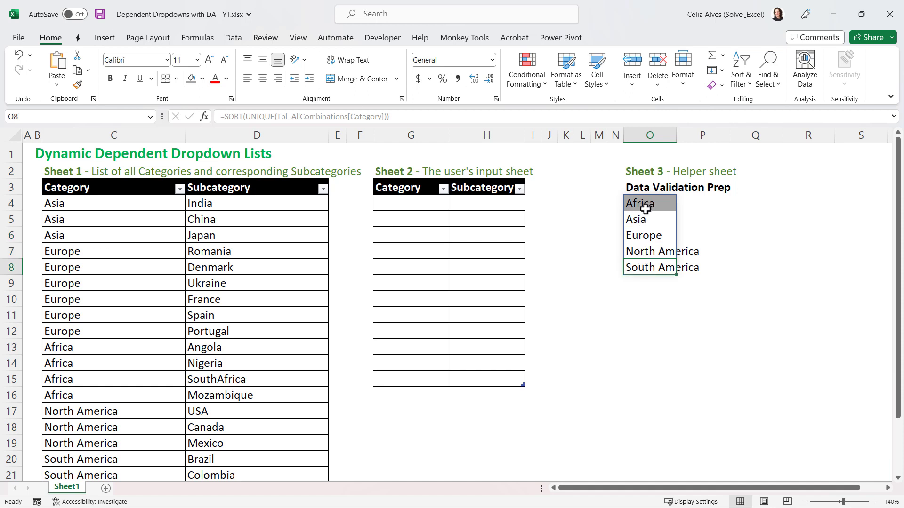
# Autofit the width of column O to the category list starting in O4.
pyautogui.click(646, 209)
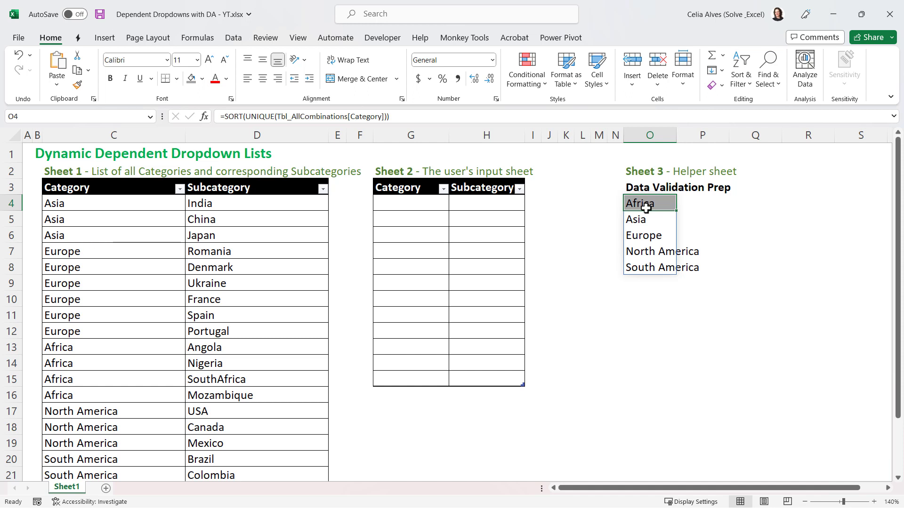
pyautogui.hotkey('alt', 'h')
pyautogui.press('o')
pyautogui.press('i')
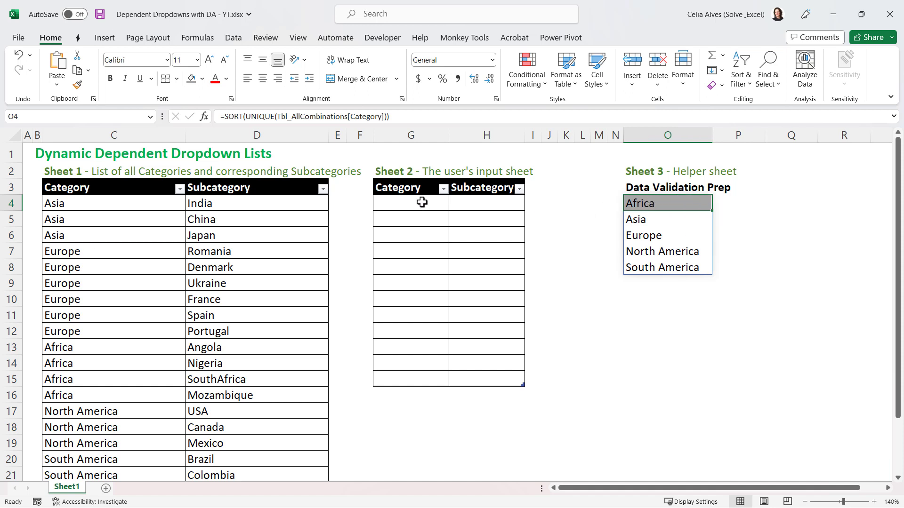
# Apply List data validation with the source =$O$4# to the Category column of the user's input table, G4:G15.
pyautogui.click(415, 178)
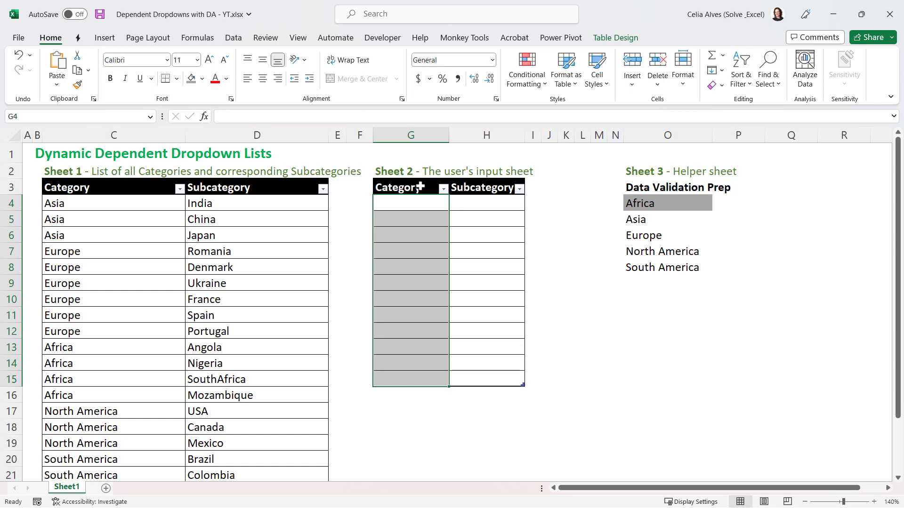
pyautogui.click(233, 37)
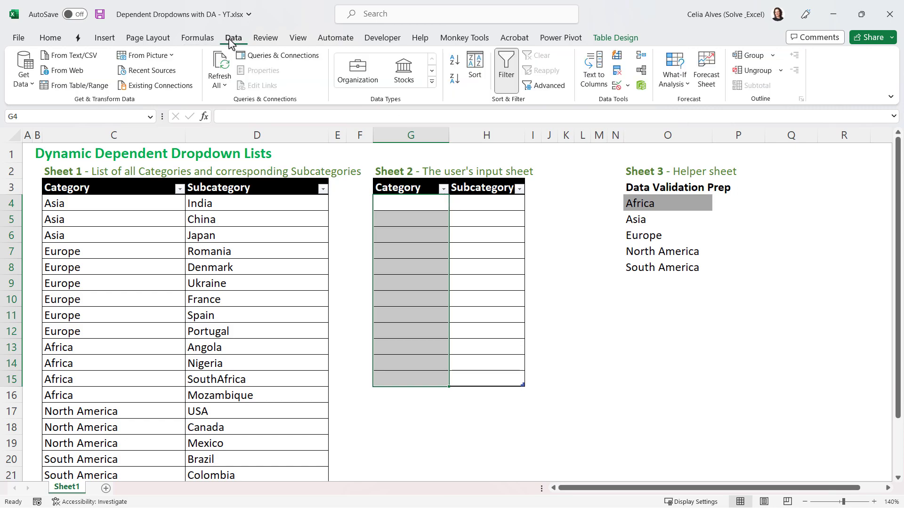
pyautogui.click(617, 89)
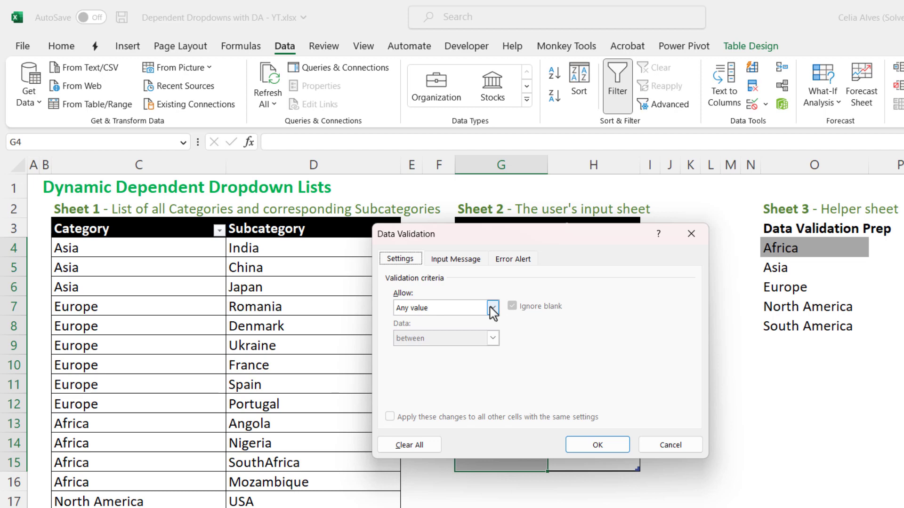
pyautogui.click(492, 307)
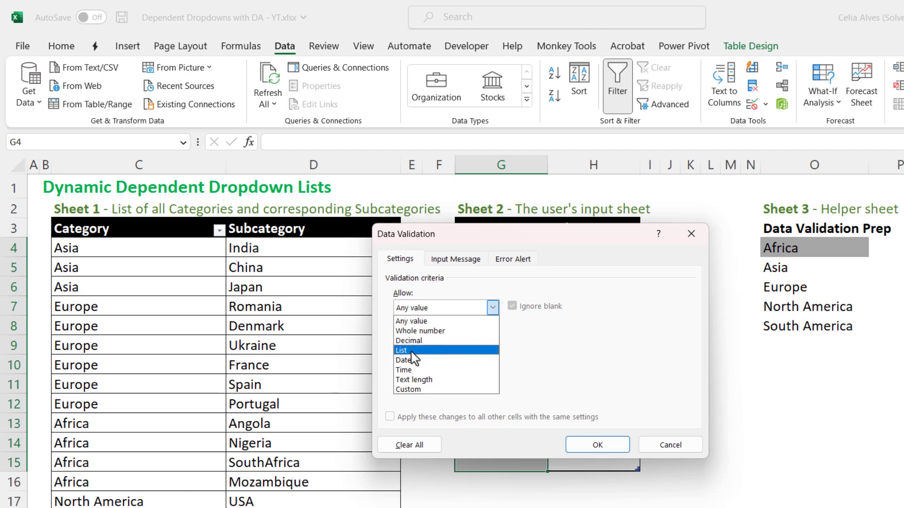
pyautogui.click(415, 348)
pyautogui.click(602, 369)
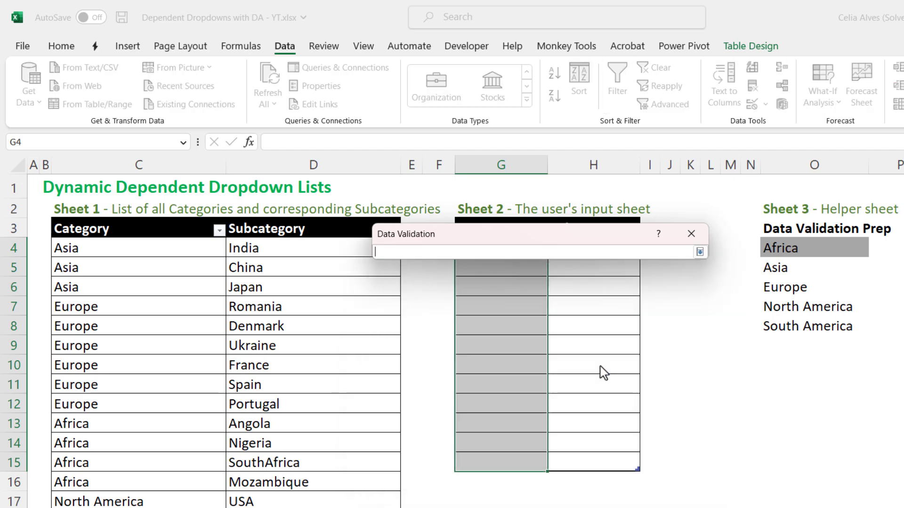
pyautogui.click(779, 245)
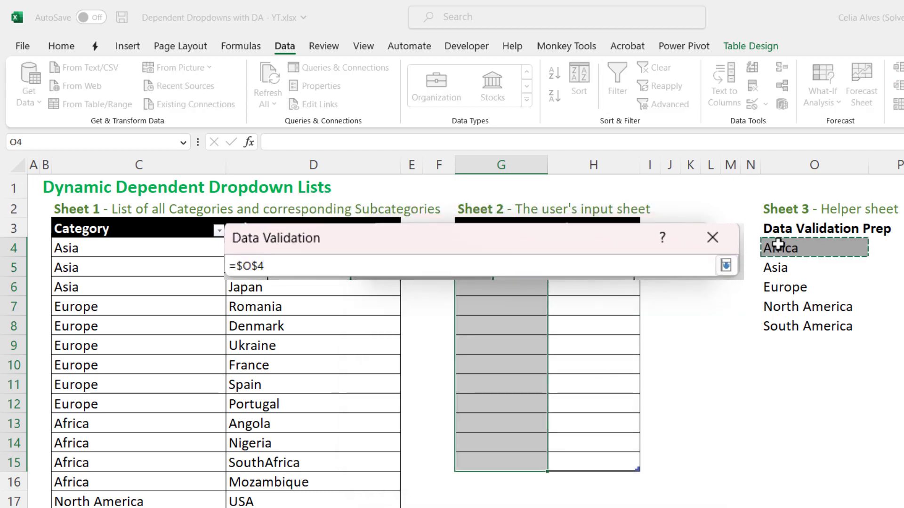
pyautogui.moveTo(777, 248)
pyautogui.mouseDown()
pyautogui.moveTo(778, 320)
pyautogui.moveTo(777, 257)
pyautogui.mouseUp()
pyautogui.write('#')
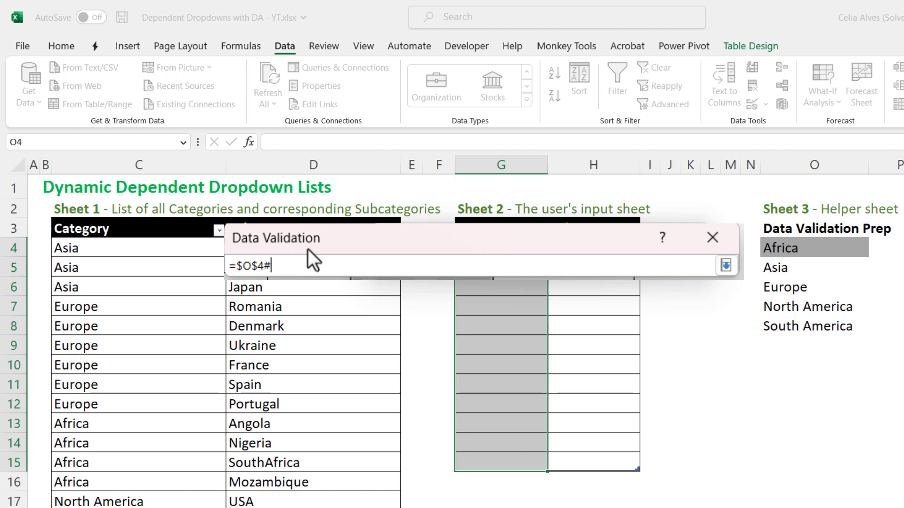
pyautogui.press('Return')
pyautogui.click(586, 444)
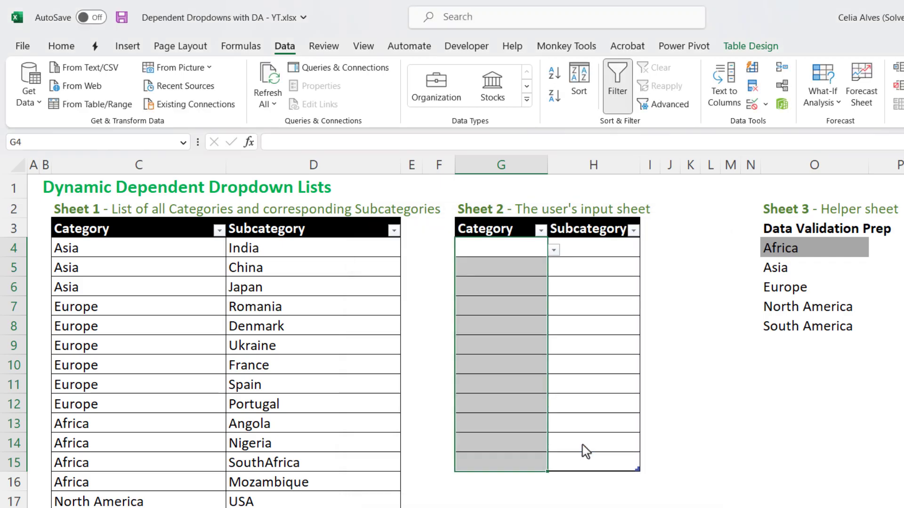
# Choose category North America in G4 and Europe in G5 from the dropdowns, and widen column G to fit.
pyautogui.click(454, 205)
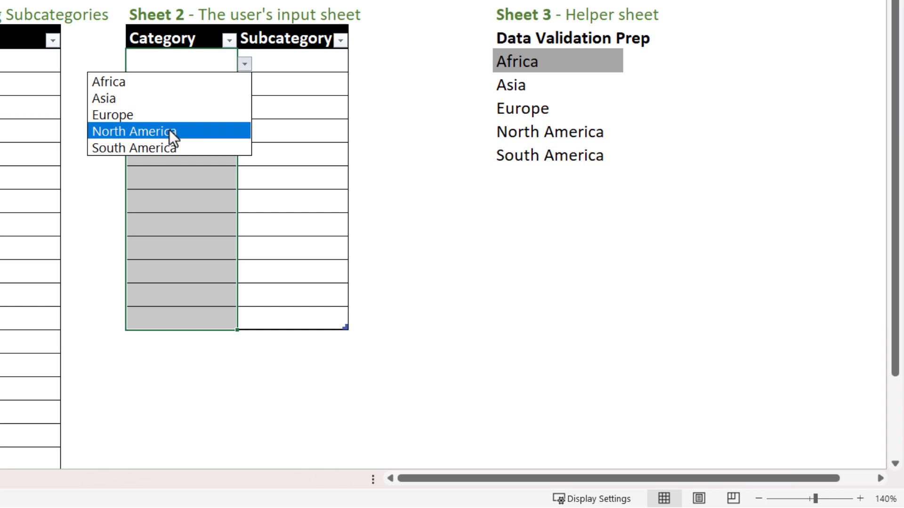
pyautogui.click(168, 130)
pyautogui.click(235, 85)
pyautogui.click(244, 87)
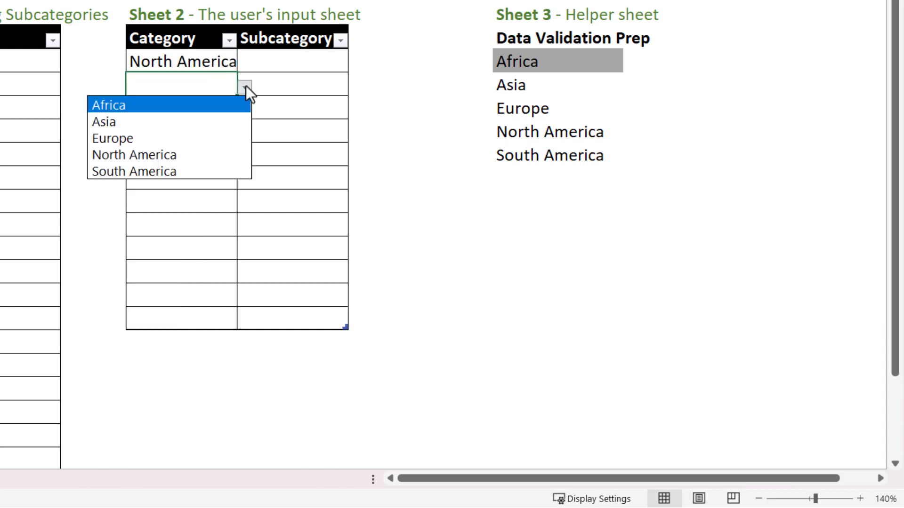
pyautogui.click(208, 136)
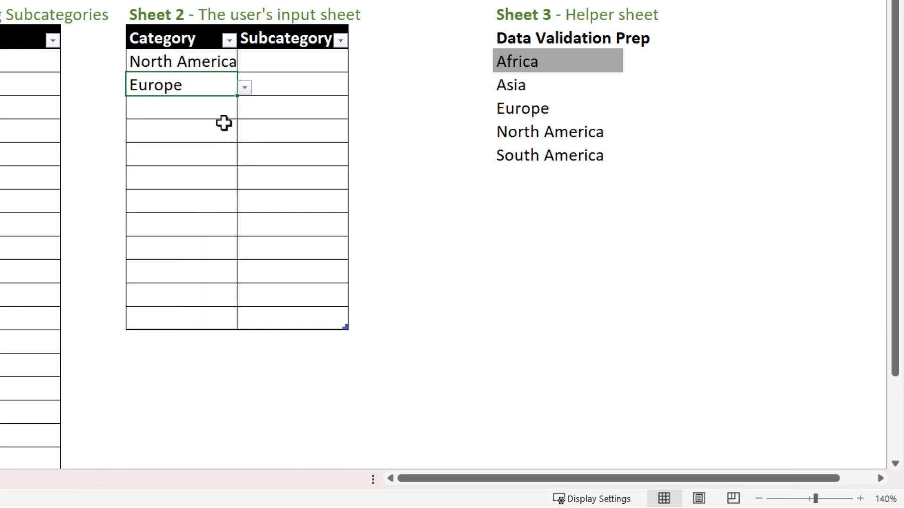
pyautogui.click(302, 67)
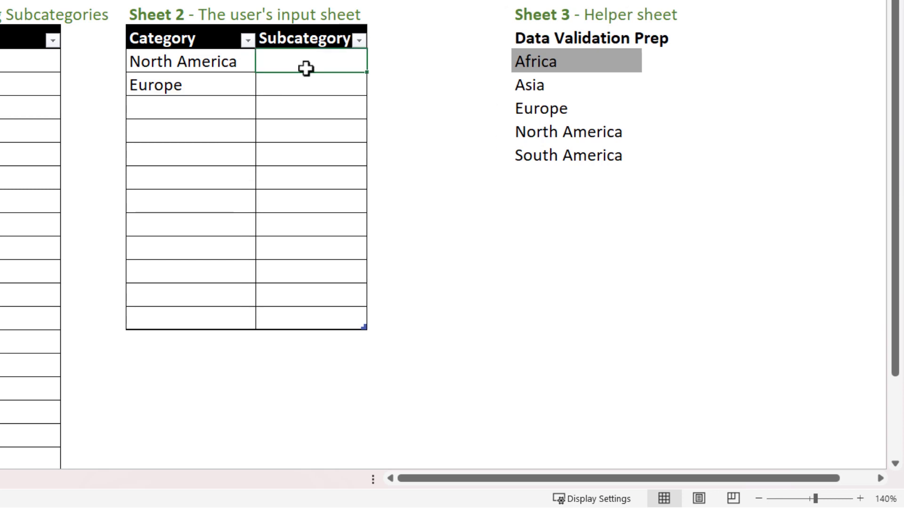
pyautogui.press('Left')
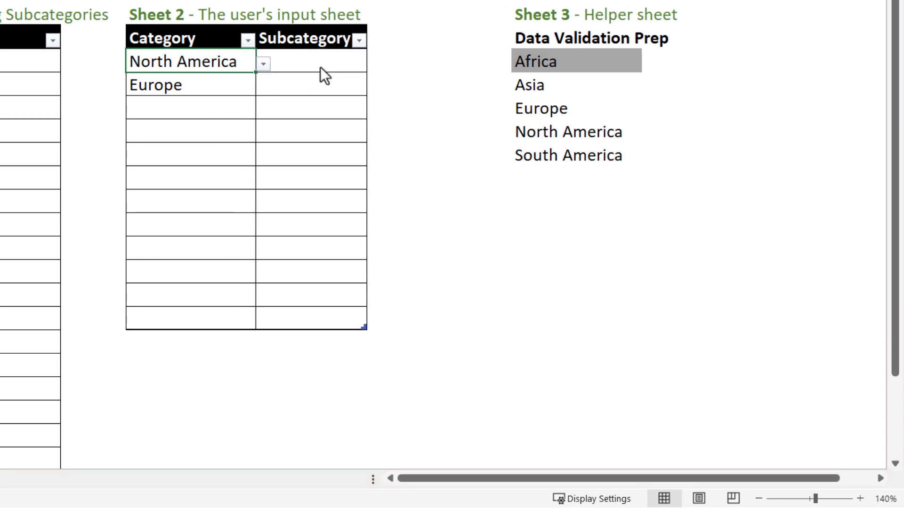
pyautogui.click(321, 66)
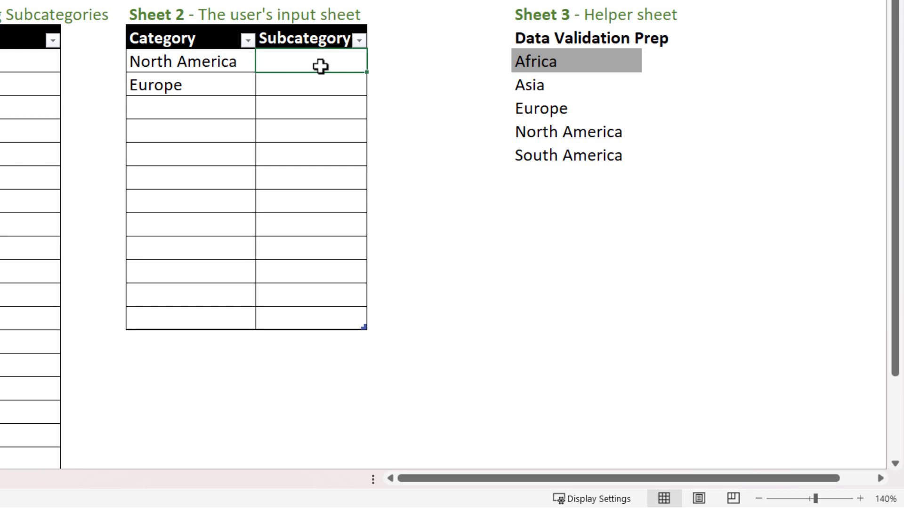
pyautogui.click(196, 63)
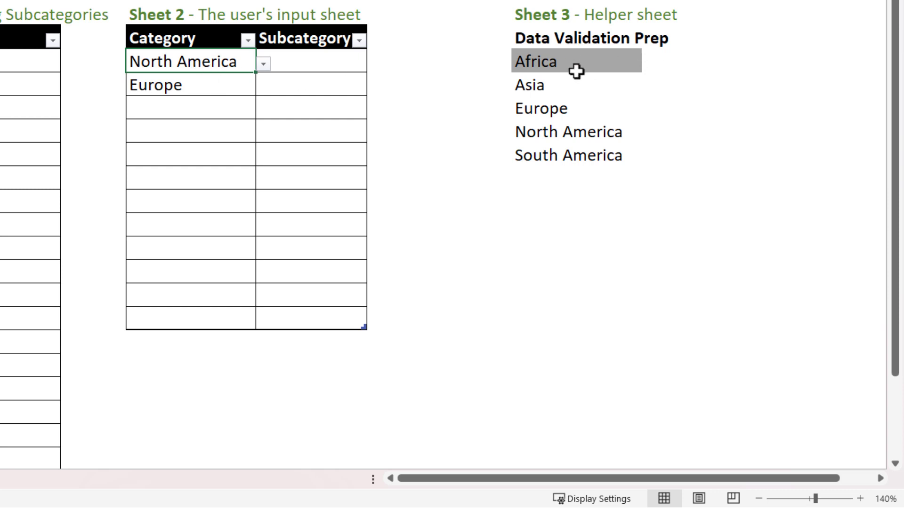
pyautogui.moveTo(575, 70); pyautogui.dragTo(548, 153)
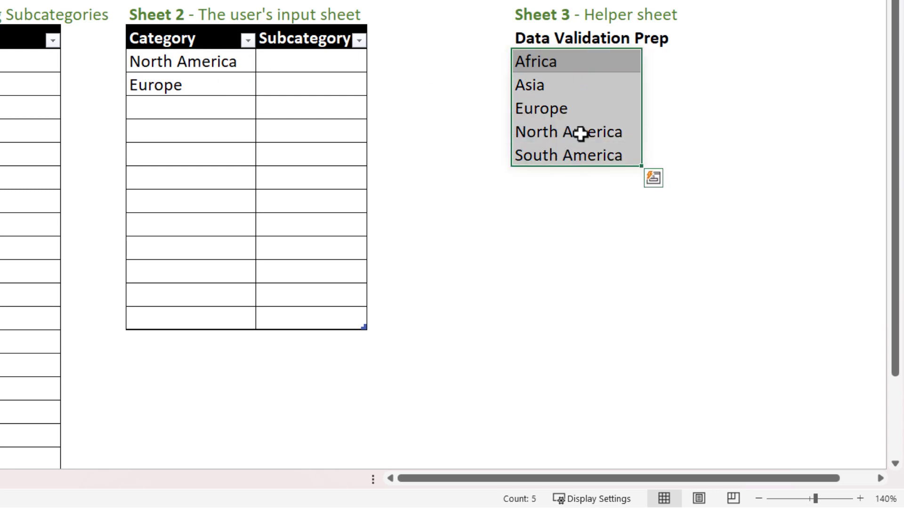
pyautogui.click(580, 63)
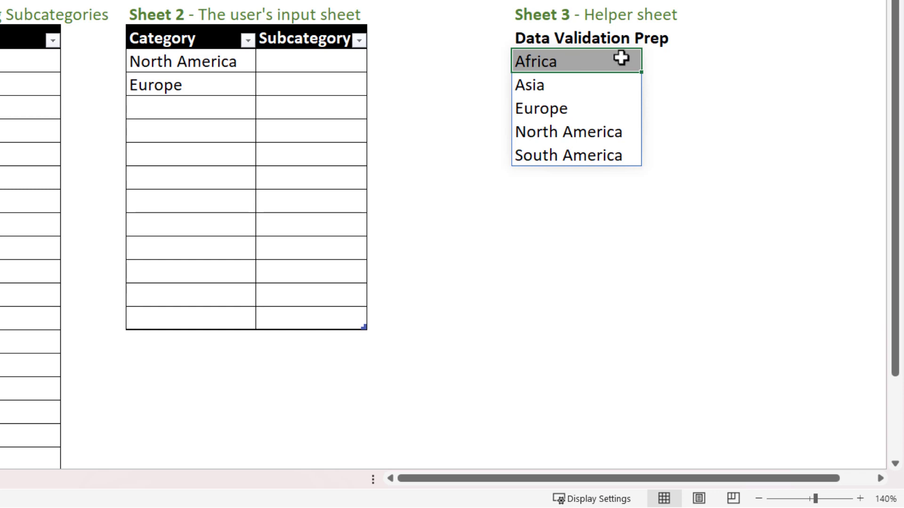
# Start a FILTER formula in P4 with the source table's Subcategory column, Tbl_AllCombinations[Subcategory], as the array.
pyautogui.click(682, 60)
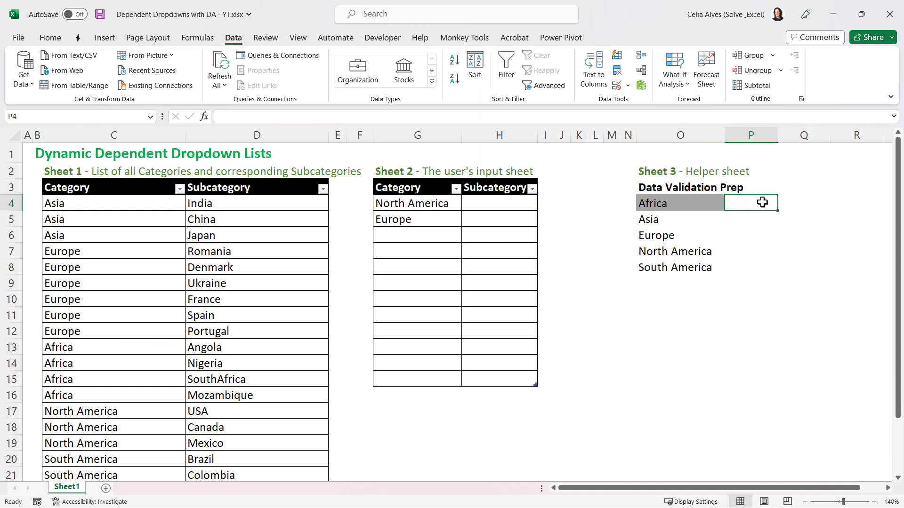
pyautogui.write('=filt')
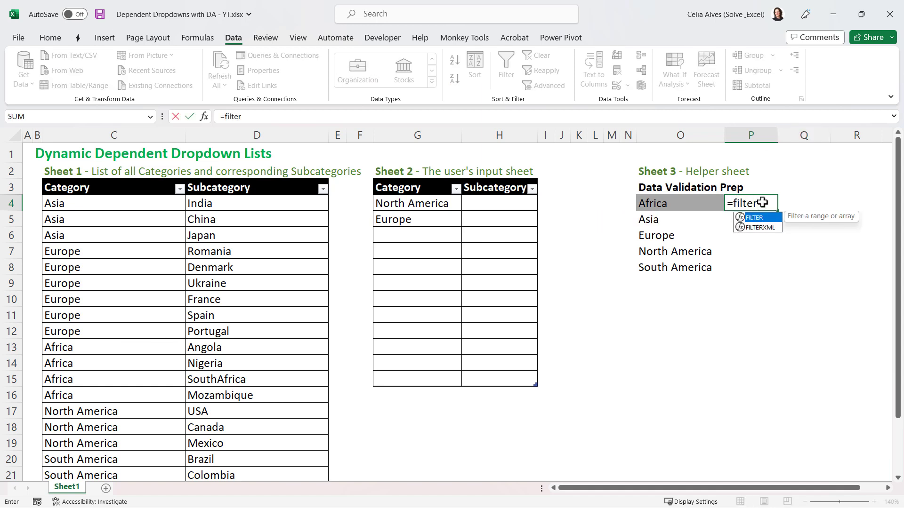
pyautogui.write('er')
pyautogui.press('Tab')
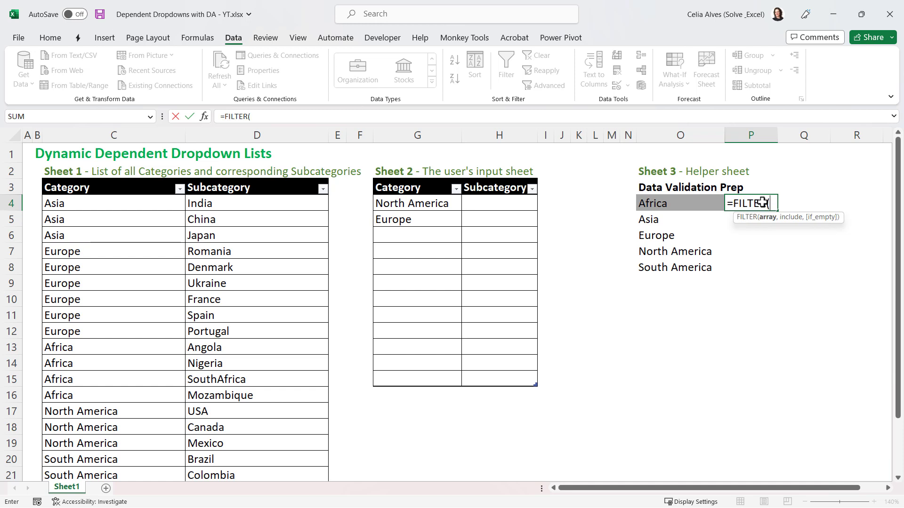
pyautogui.click(240, 178)
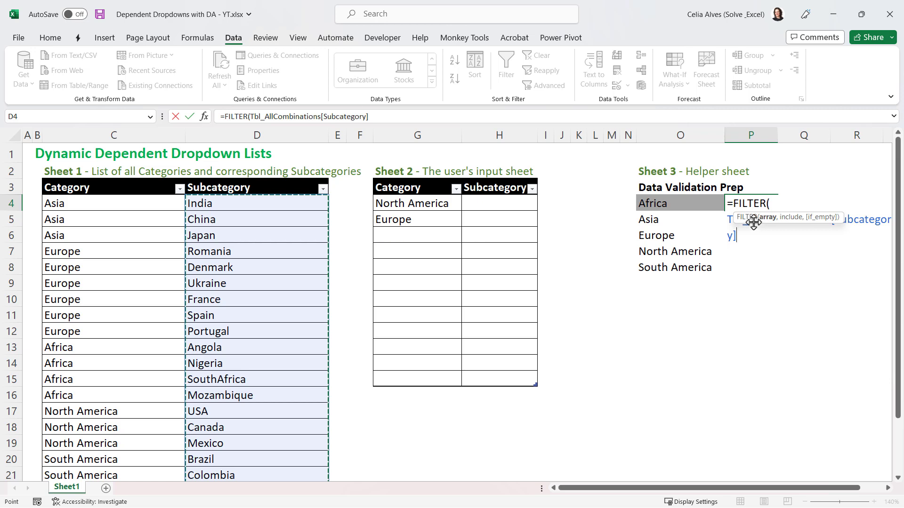
pyautogui.moveTo(753, 222); pyautogui.dragTo(742, 271)
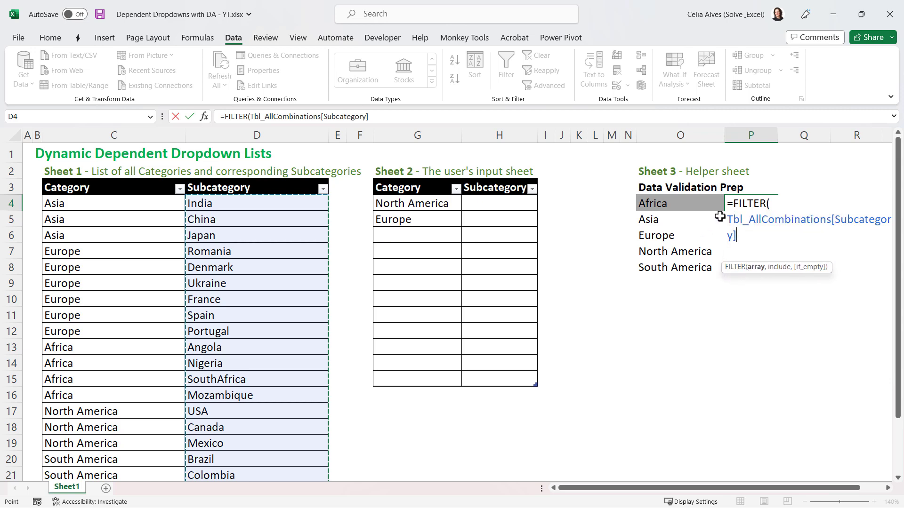
pyautogui.write(',')
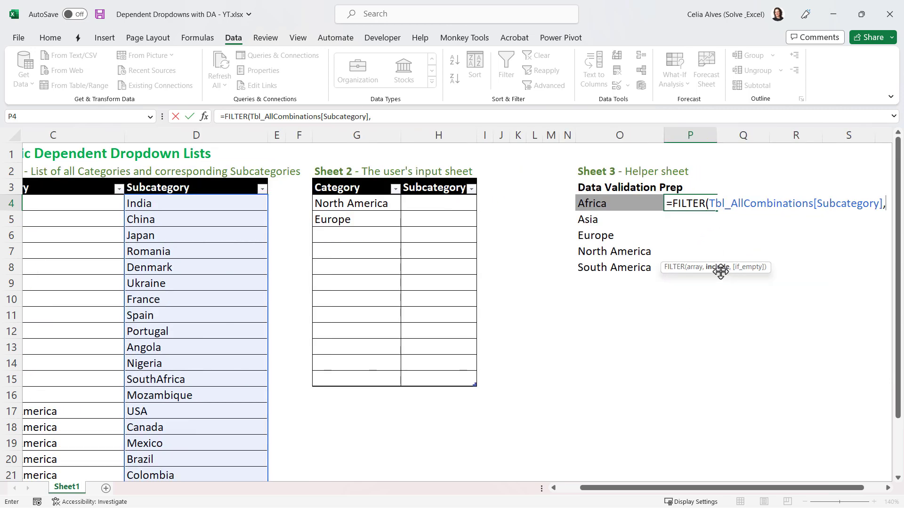
# Complete the FILTER formula in P4 with the condition Tbl_AllCombinations[Category]=O4 and the if-empty text "Category not found".
pyautogui.moveTo(725, 488); pyautogui.dragTo(564, 490)
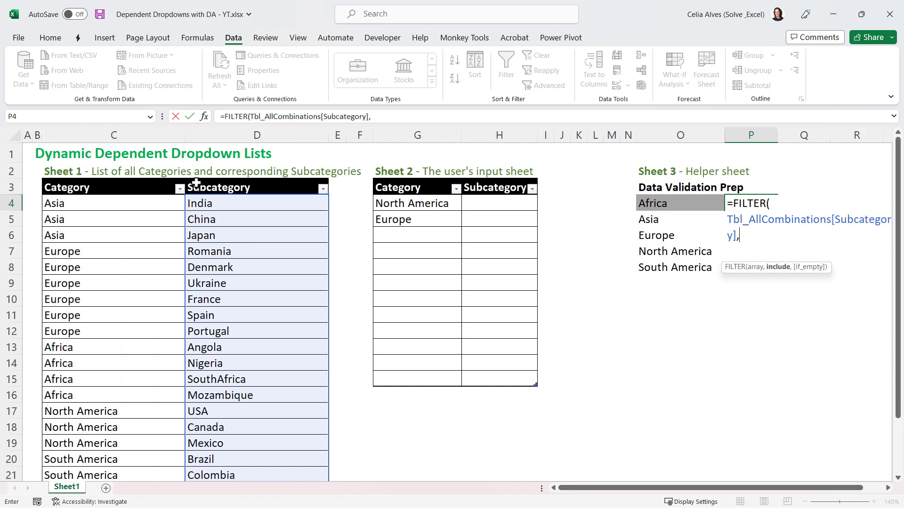
pyautogui.click(147, 177)
pyautogui.write('=')
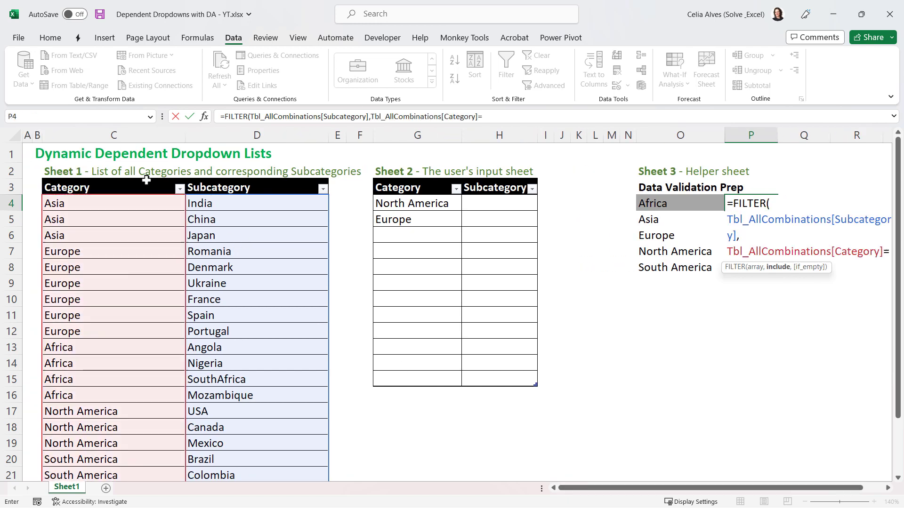
pyautogui.click(683, 202)
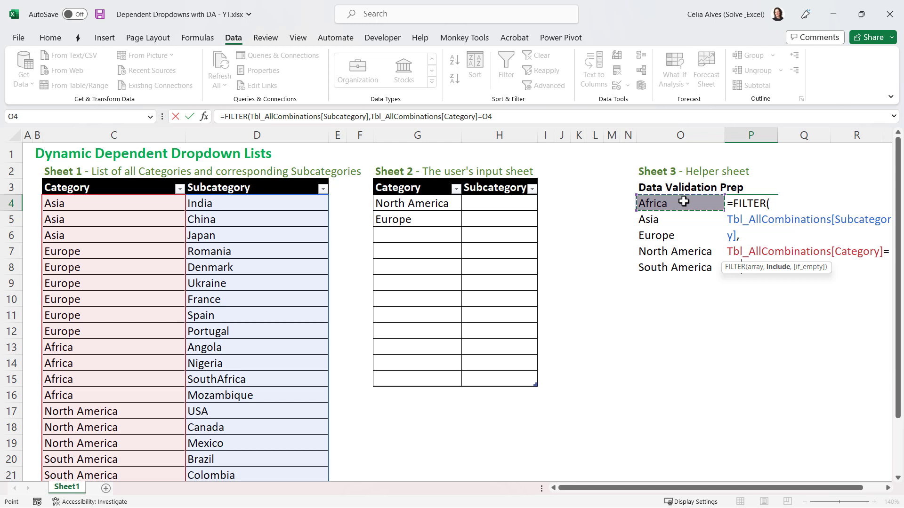
pyautogui.write(',')
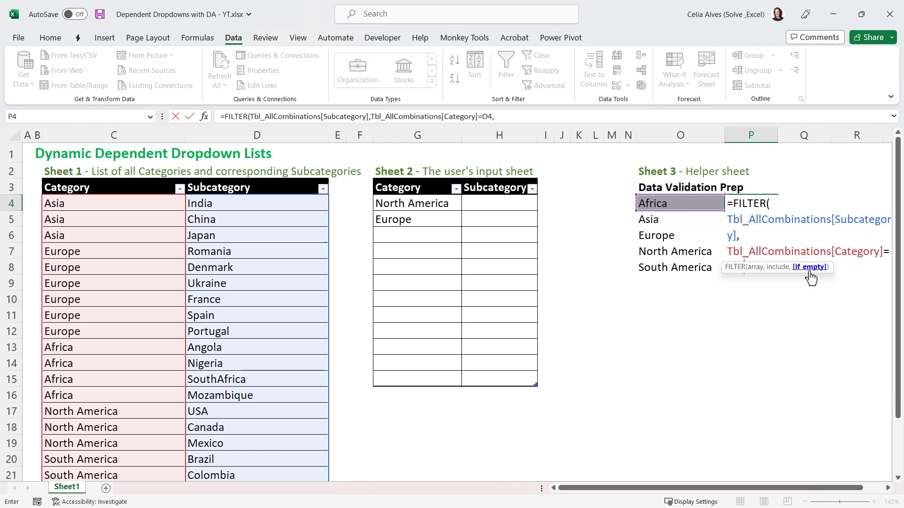
pyautogui.click(533, 119)
pyautogui.write('"Category not found')
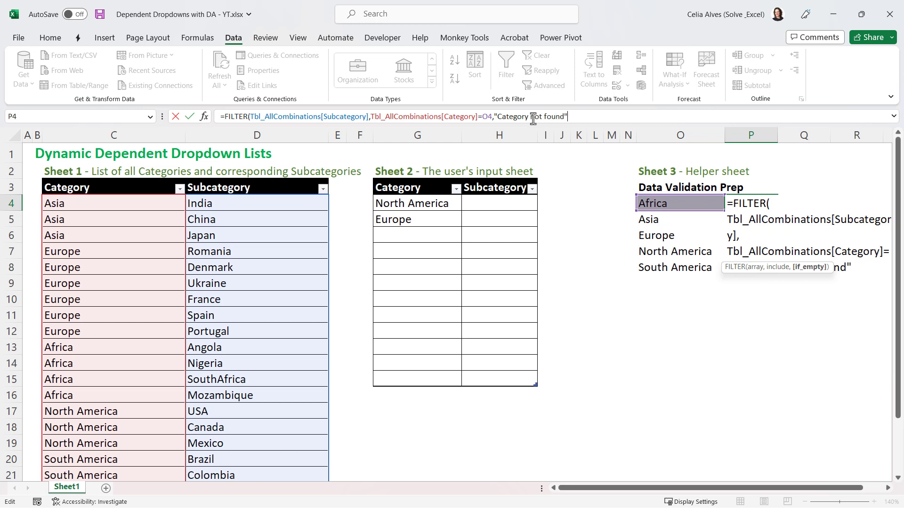
pyautogui.press('Return')
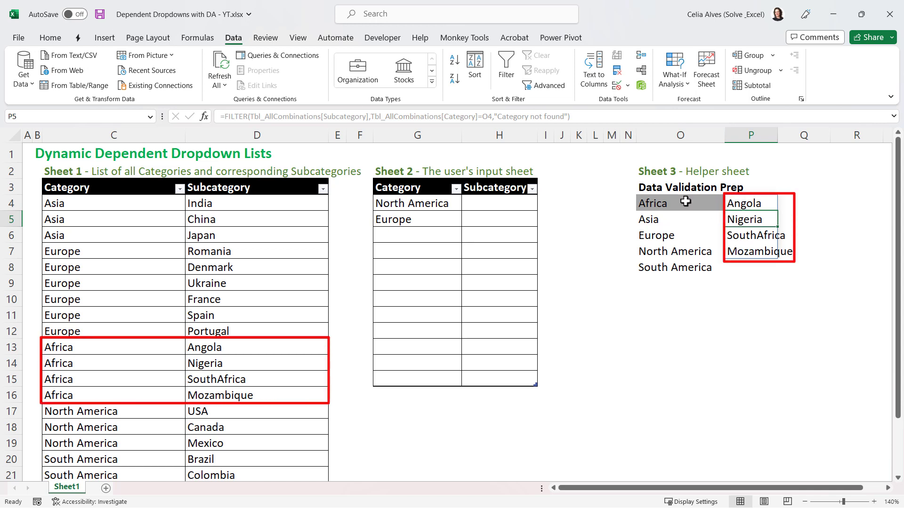
# Wrap the FILTER formula in P4 in TRANSPOSE so the subcategories spill across the row.
pyautogui.click(748, 202)
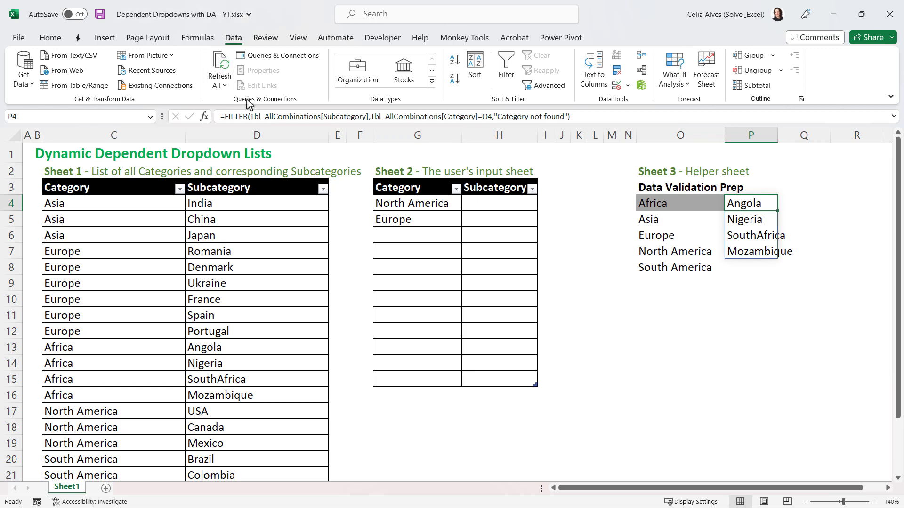
pyautogui.click(224, 116)
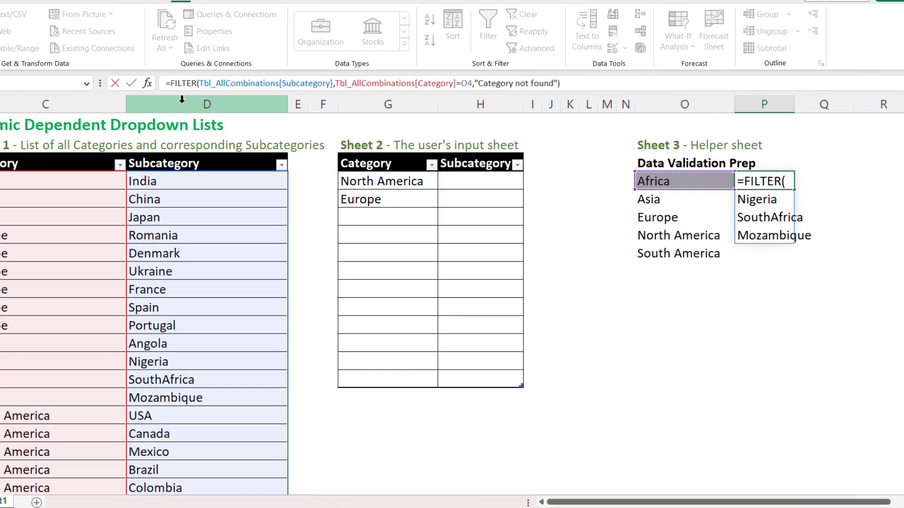
pyautogui.write('TRANSPOSE(')
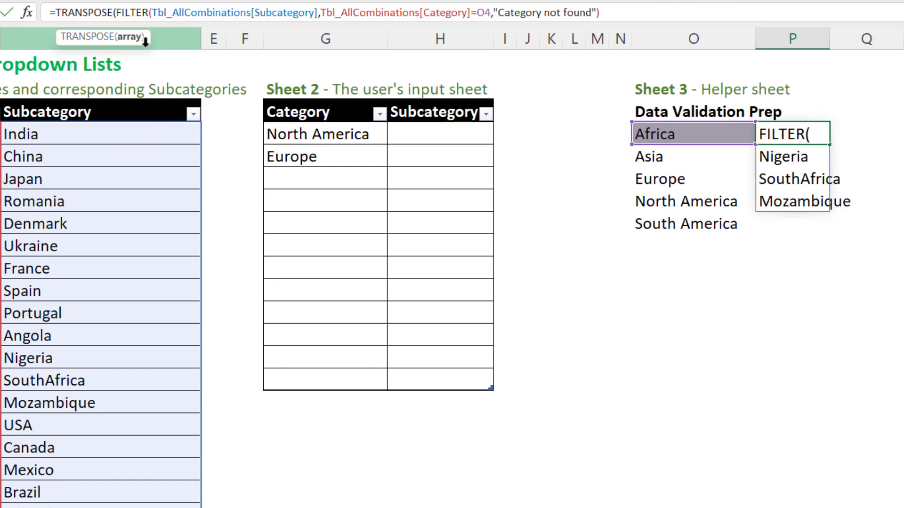
pyautogui.click(630, 11)
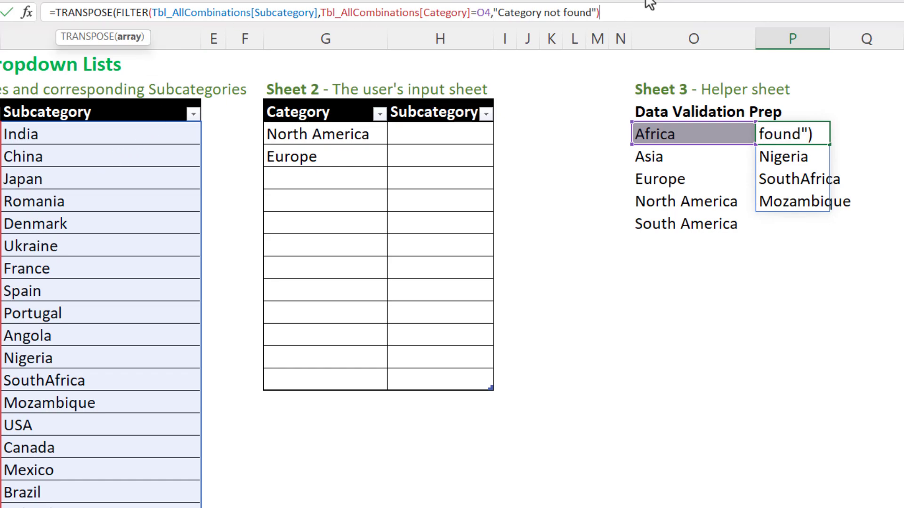
pyautogui.press('Return')
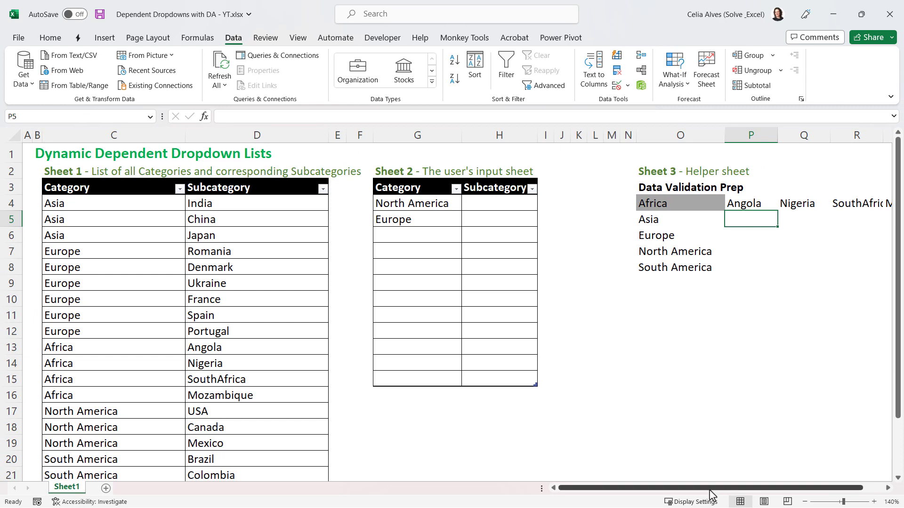
# Autofit columns P to S to the subcategories spilled from P4.
pyautogui.moveTo(711, 489); pyautogui.dragTo(808, 478)
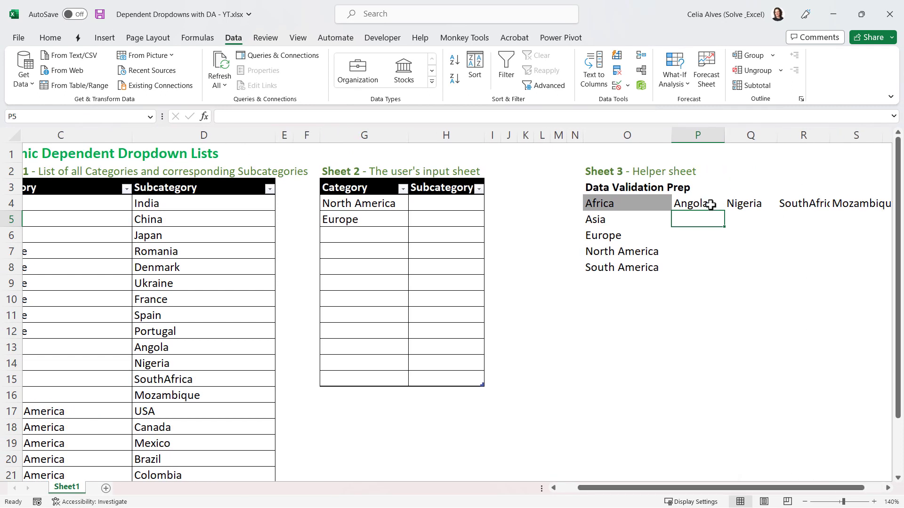
pyautogui.moveTo(710, 205); pyautogui.dragTo(881, 201)
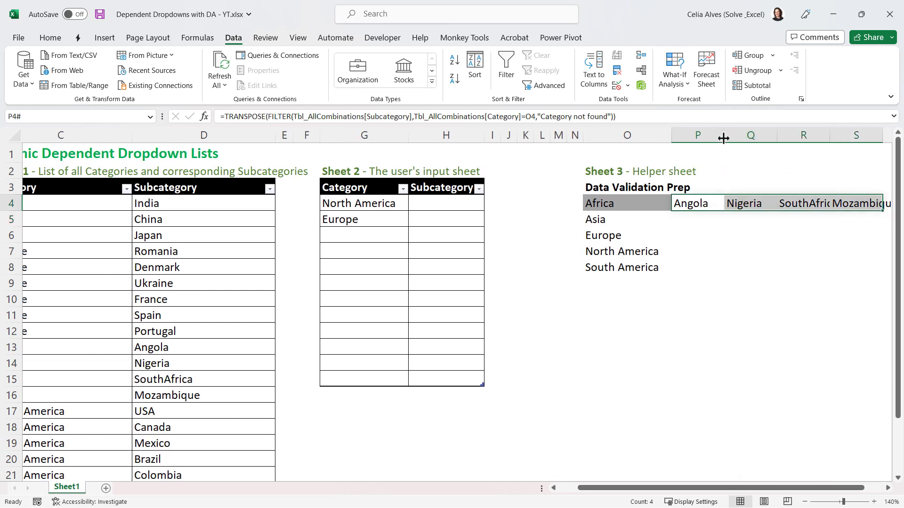
pyautogui.moveTo(724, 137); pyautogui.dragTo(711, 136)
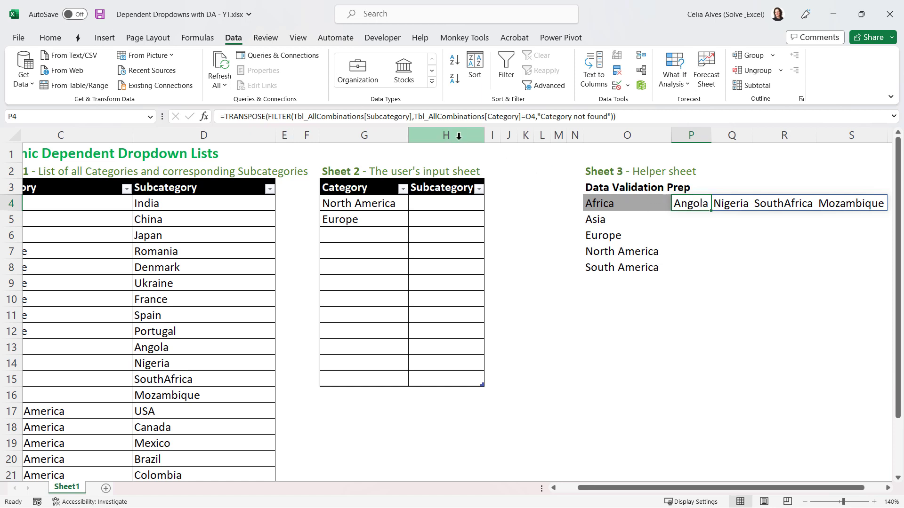
# Try to make the P4 formula compare categories with the whole spilled list by changing O4 to O4#.
pyautogui.click(535, 117)
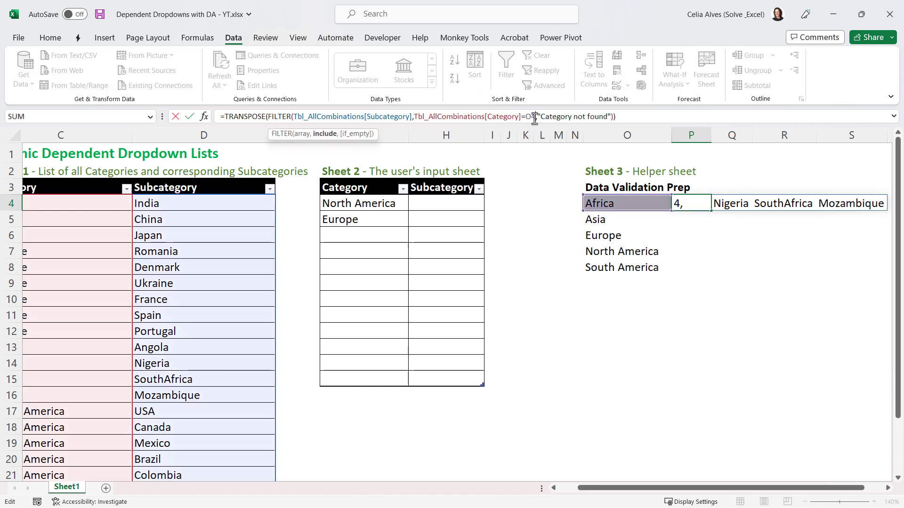
pyautogui.doubleClick(683, 202)
pyautogui.click(851, 236)
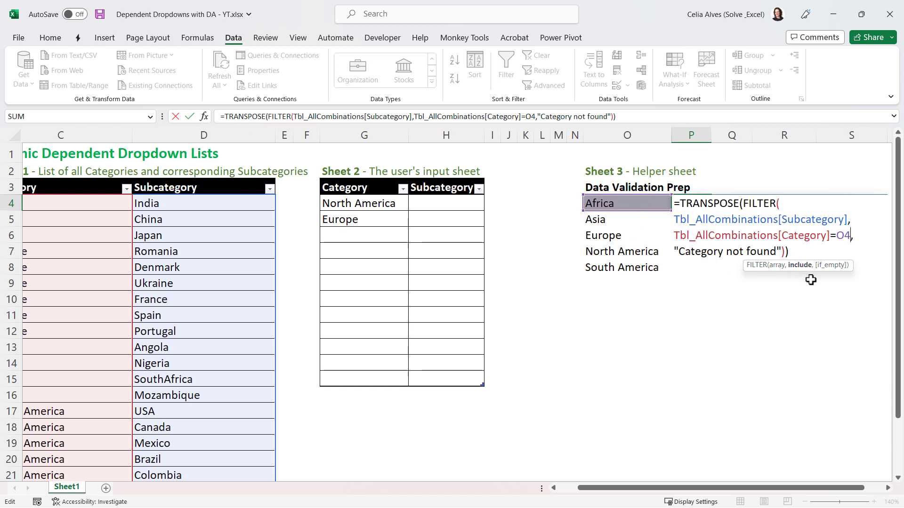
pyautogui.write('#')
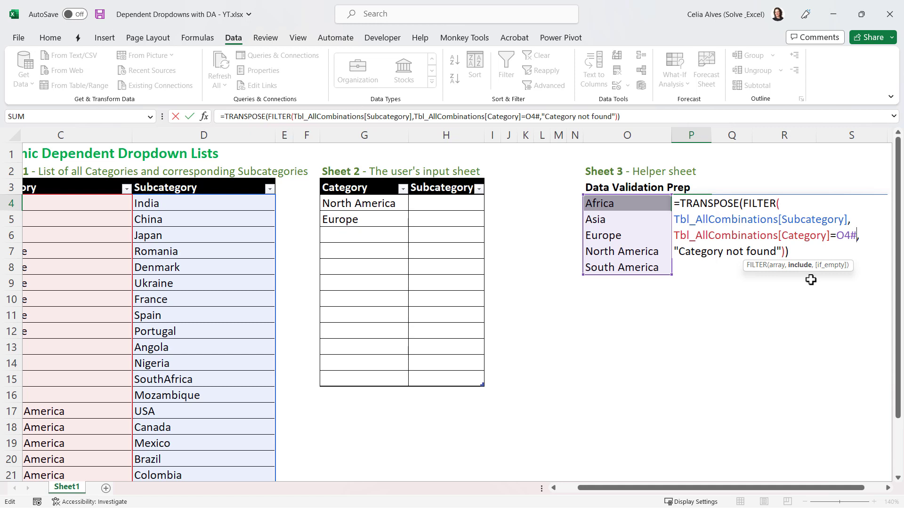
pyautogui.press('Return')
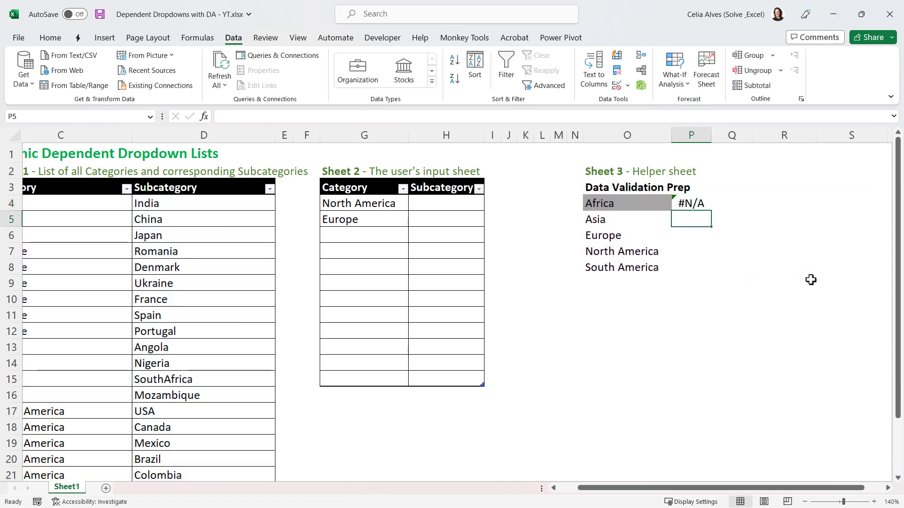
# Remove the # from the P4 formula so its condition refers to the single cell O4.
pyautogui.click(695, 202)
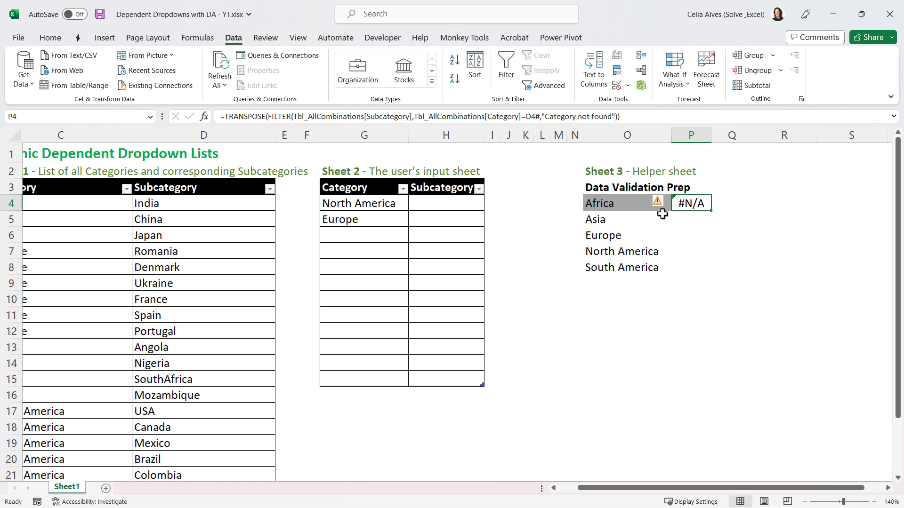
pyautogui.click(543, 116)
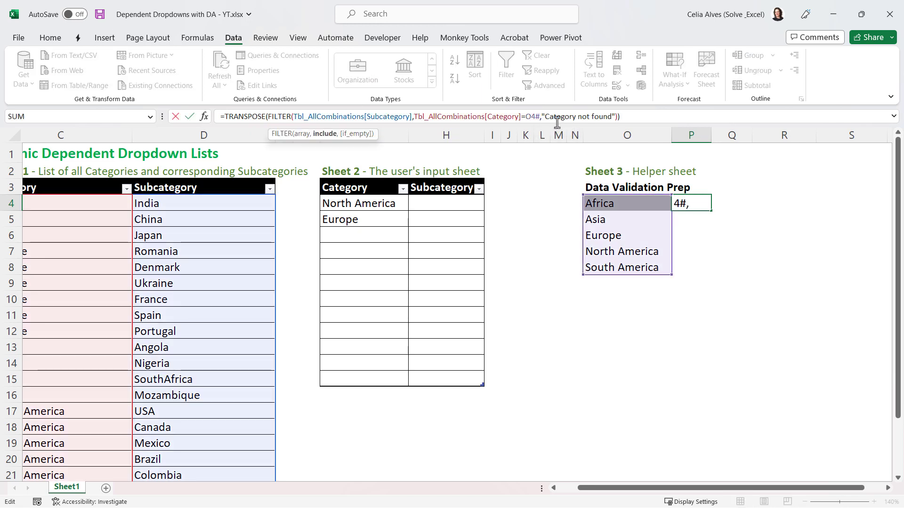
pyautogui.press('BackSpace')
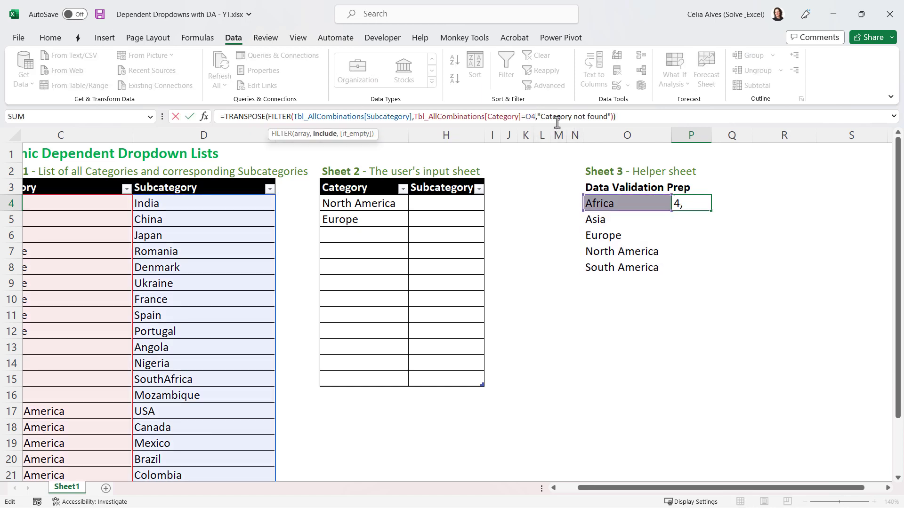
pyautogui.press('Return')
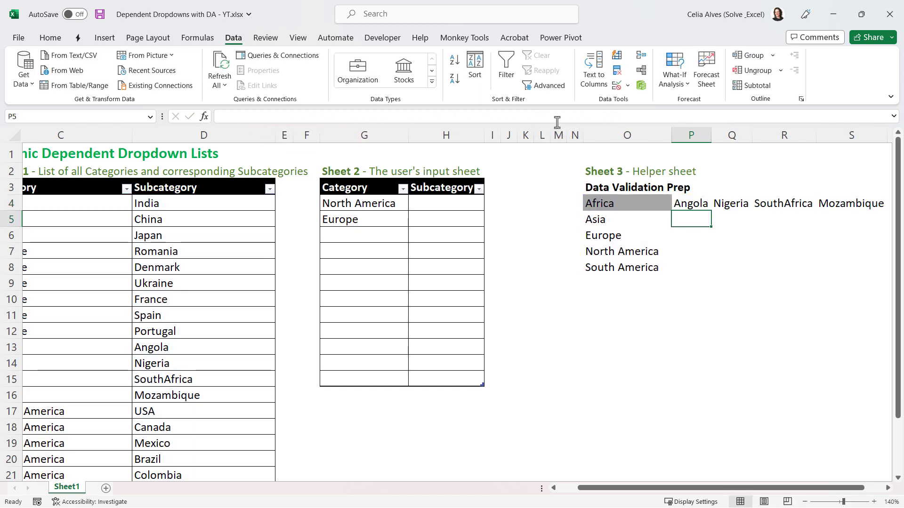
# Fill the TRANSPOSE and FILTER formula from P4 down to P20.
pyautogui.click(697, 202)
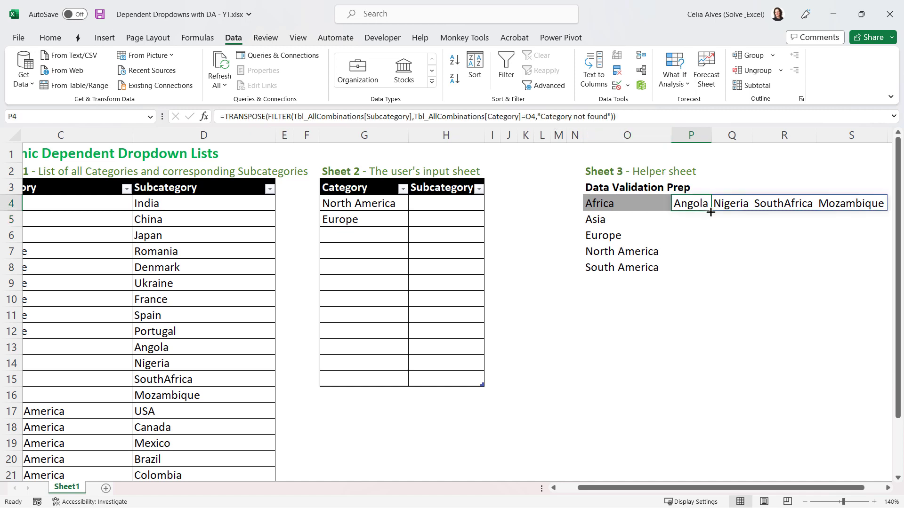
pyautogui.moveTo(711, 212); pyautogui.dragTo(688, 432)
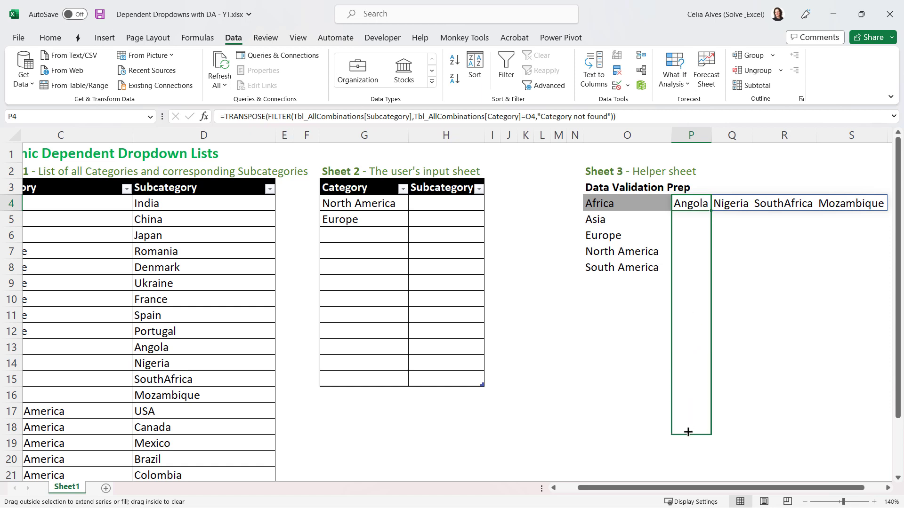
pyautogui.moveTo(688, 432); pyautogui.dragTo(685, 472)
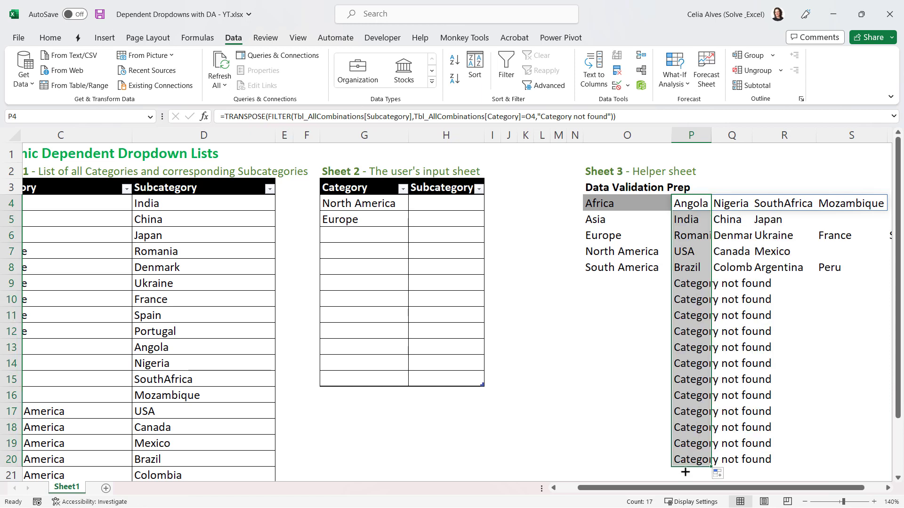
# Inspect the P9 formula to see which category cell its filter condition refers to.
pyautogui.click(696, 283)
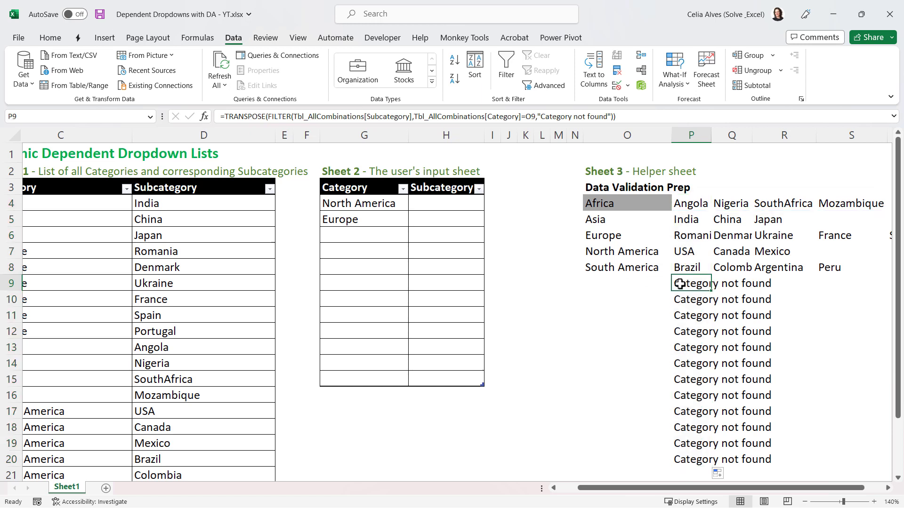
pyautogui.press('F2')
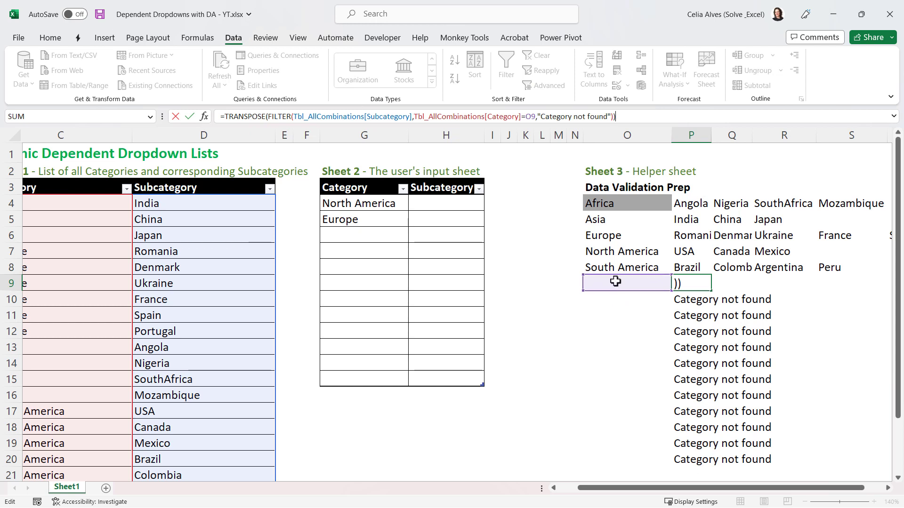
pyautogui.press('Escape')
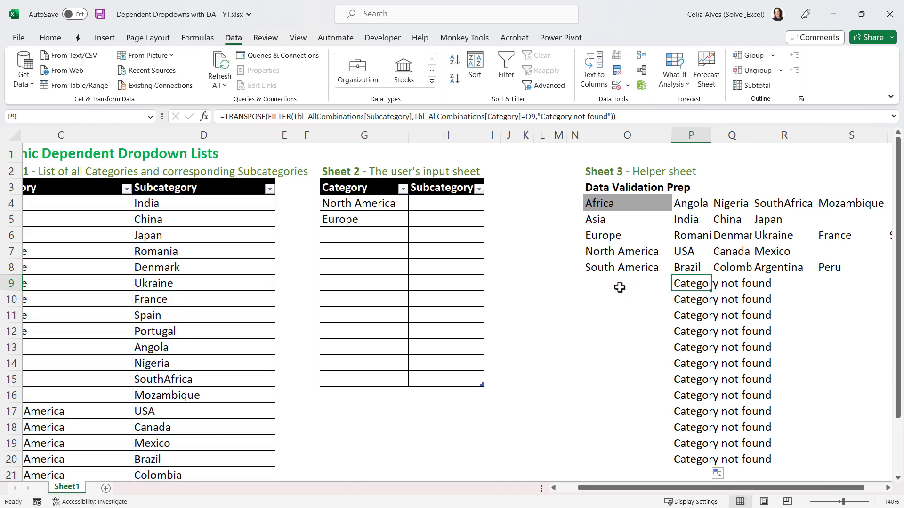
# Wrap the P4 formula in IF(O4="","",…) so it returns an empty text when the category cell is blank.
pyautogui.click(685, 205)
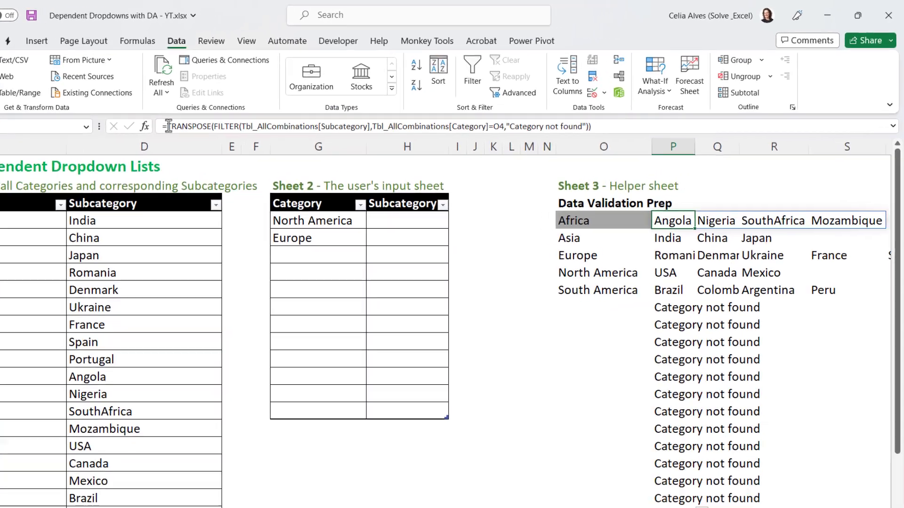
pyautogui.press('F2')
pyautogui.write('IF')
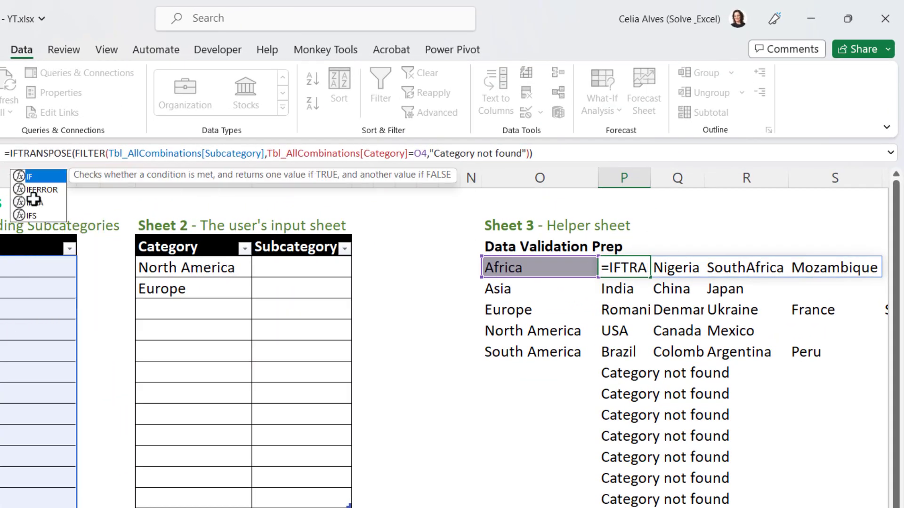
pyautogui.write('(')
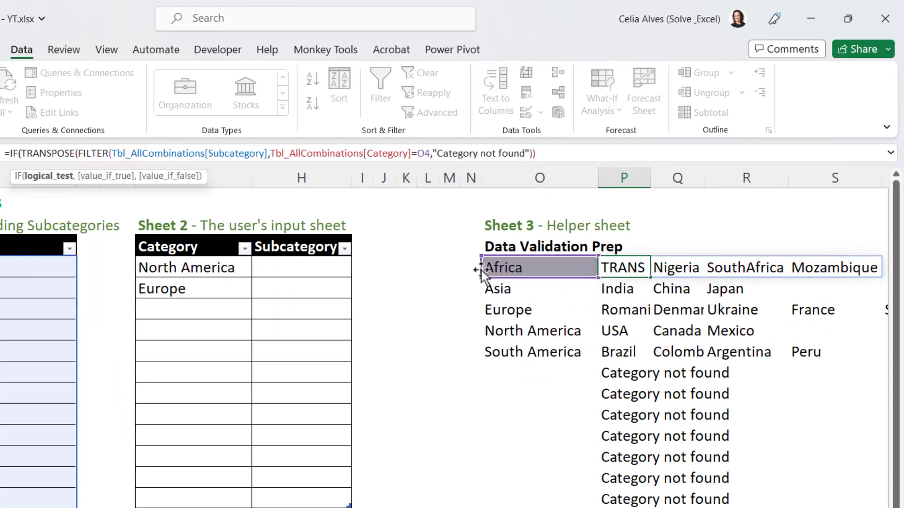
pyautogui.click(513, 263)
pyautogui.write('=')
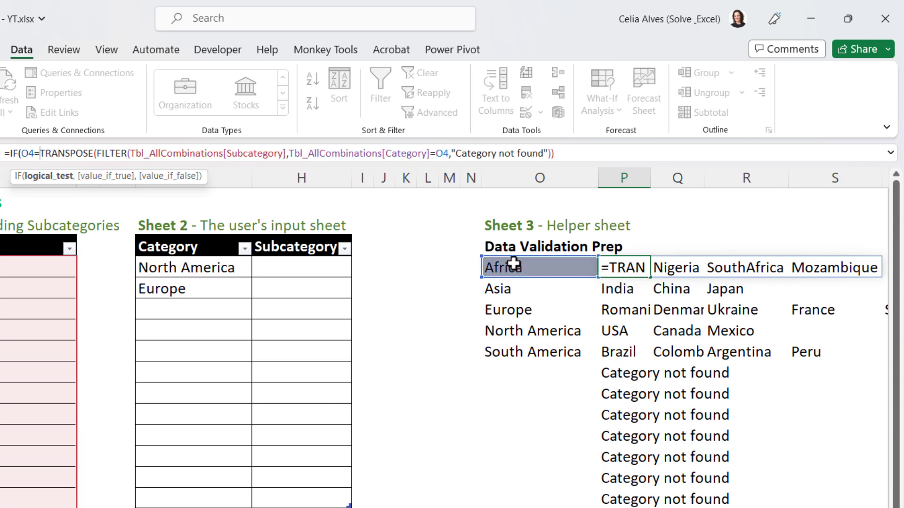
pyautogui.write('""')
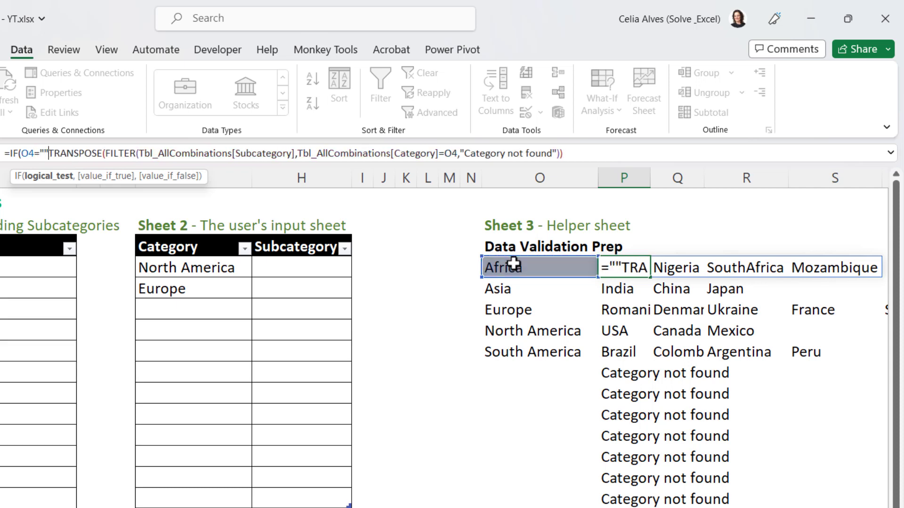
pyautogui.write(',')
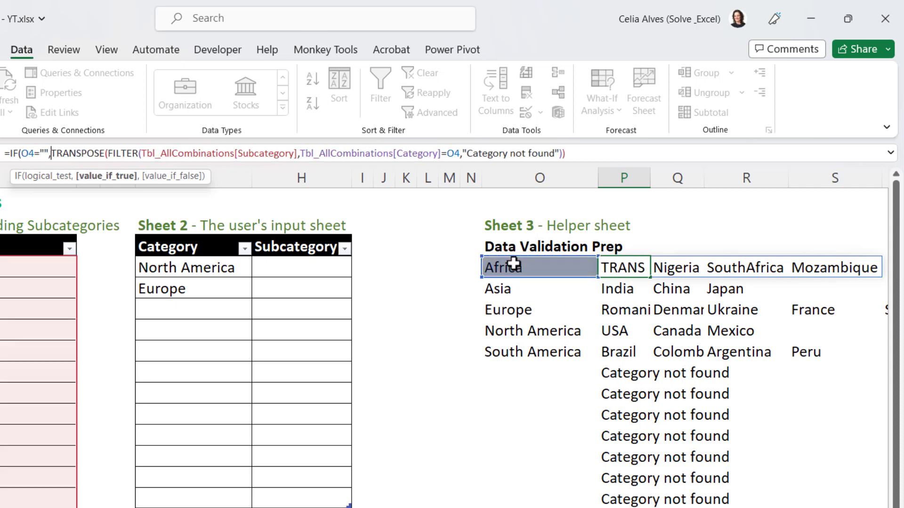
pyautogui.write('""')
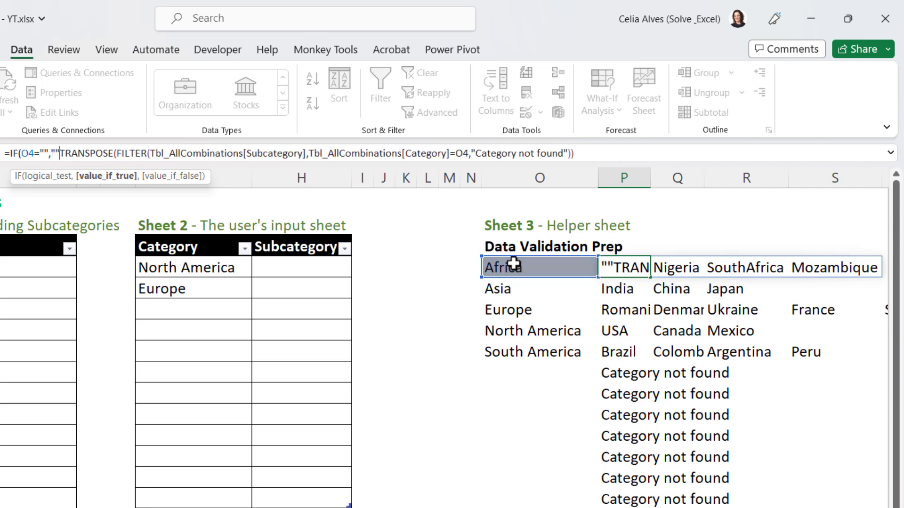
pyautogui.write(',')
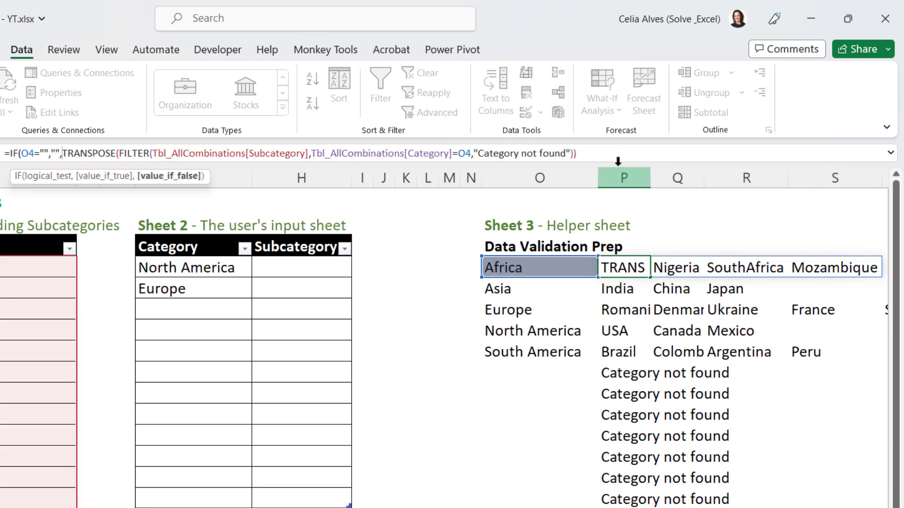
pyautogui.click(612, 152)
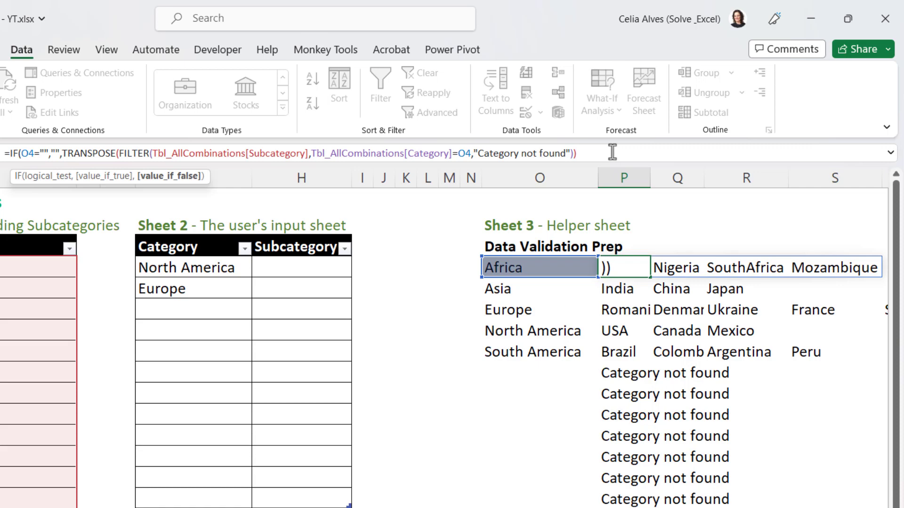
pyautogui.write(')')
pyautogui.press('Return')
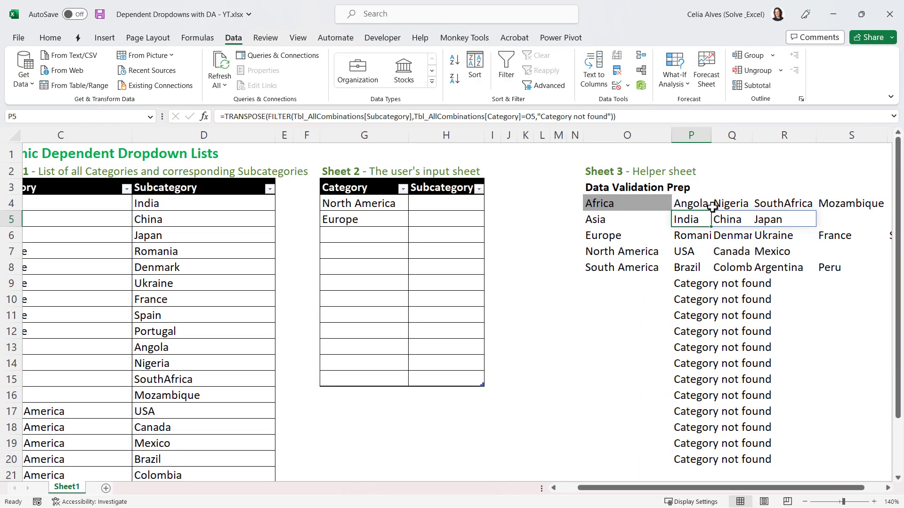
# Shade P4 grey and fill its IF formula down to P20.
pyautogui.click(694, 202)
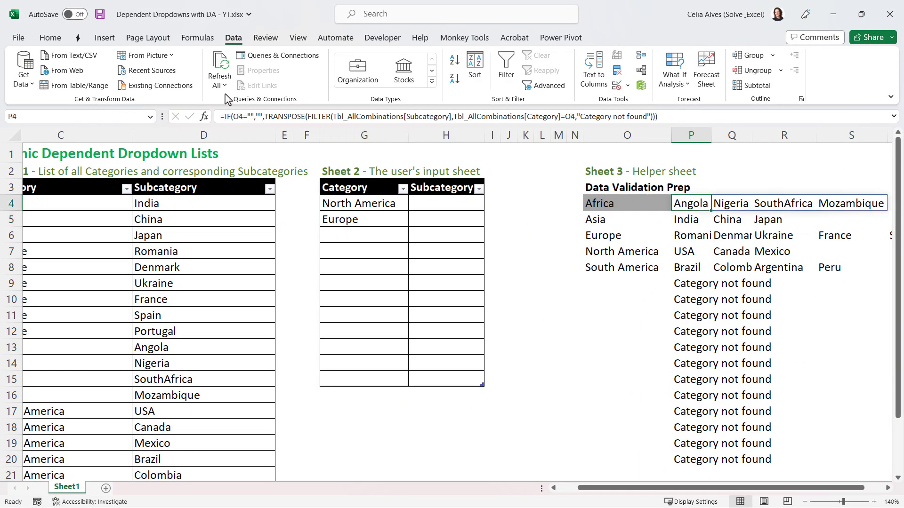
pyautogui.click(51, 38)
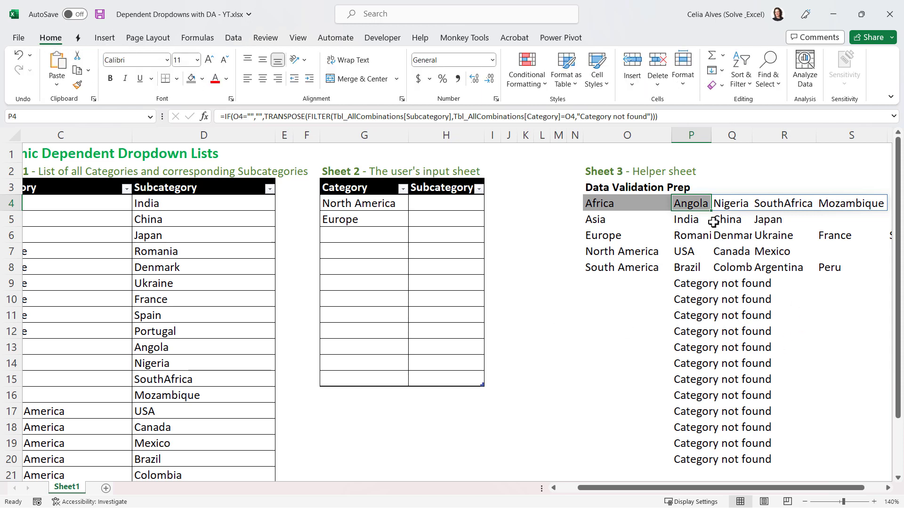
pyautogui.moveTo(710, 211); pyautogui.dragTo(703, 417)
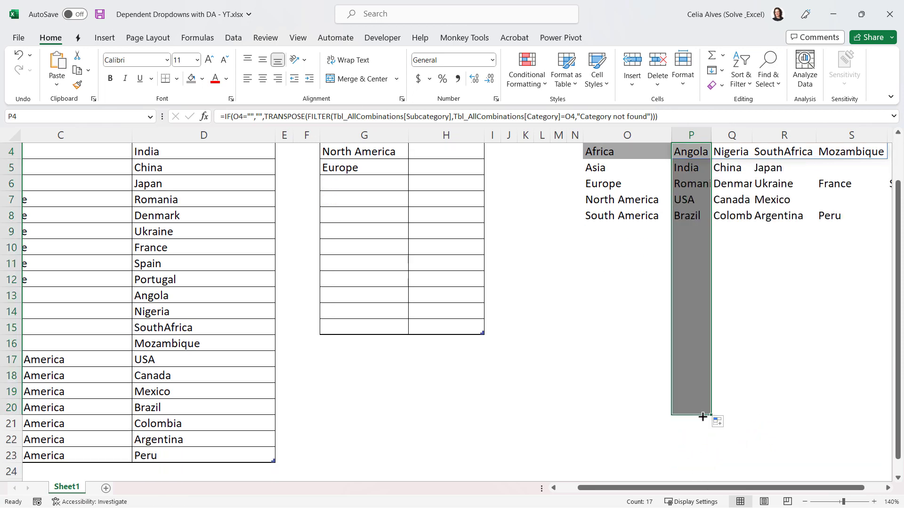
pyautogui.scroll(1, 716, 282)
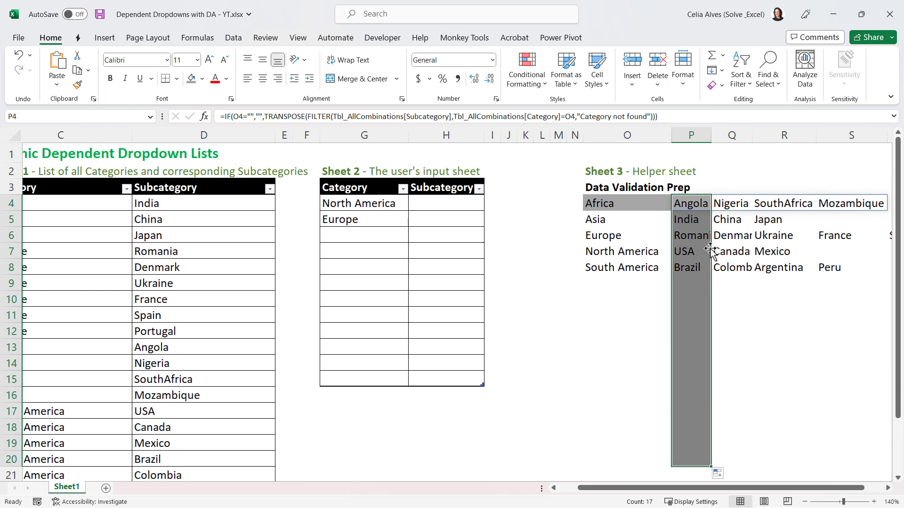
# Check the filled formulas in P5 to P8 and the category list formula in O4.
pyautogui.click(688, 220)
pyautogui.click(688, 238)
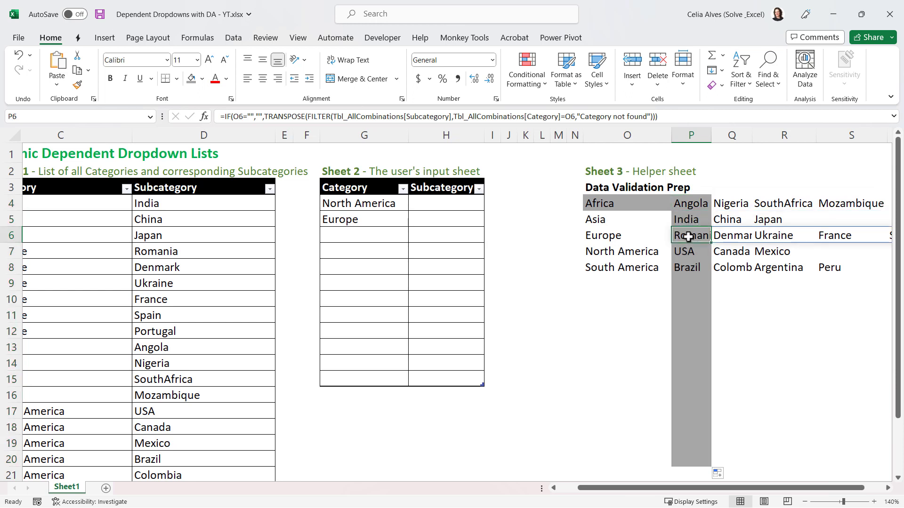
pyautogui.click(688, 252)
pyautogui.click(692, 267)
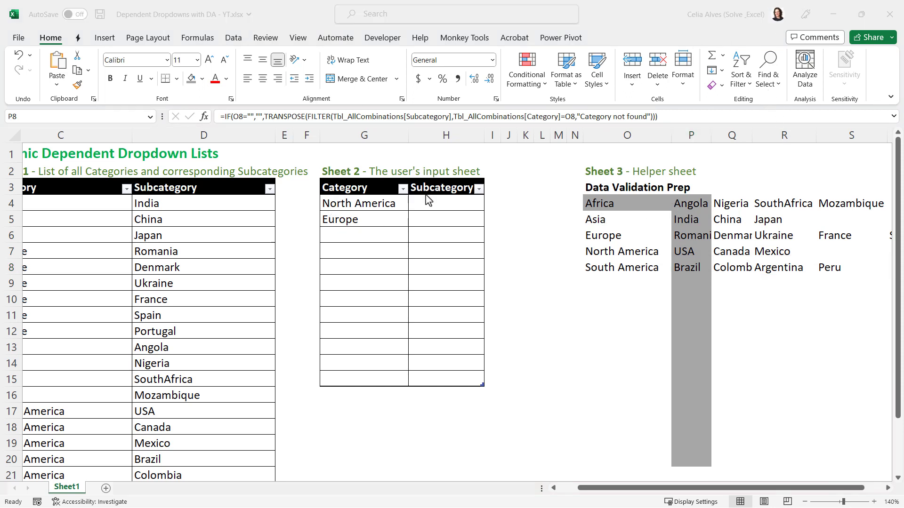
pyautogui.click(650, 203)
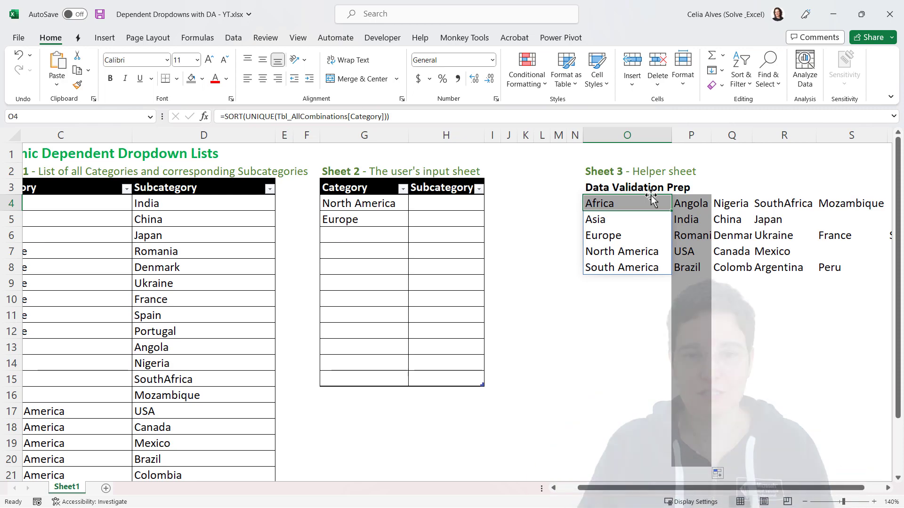
pyautogui.click(456, 203)
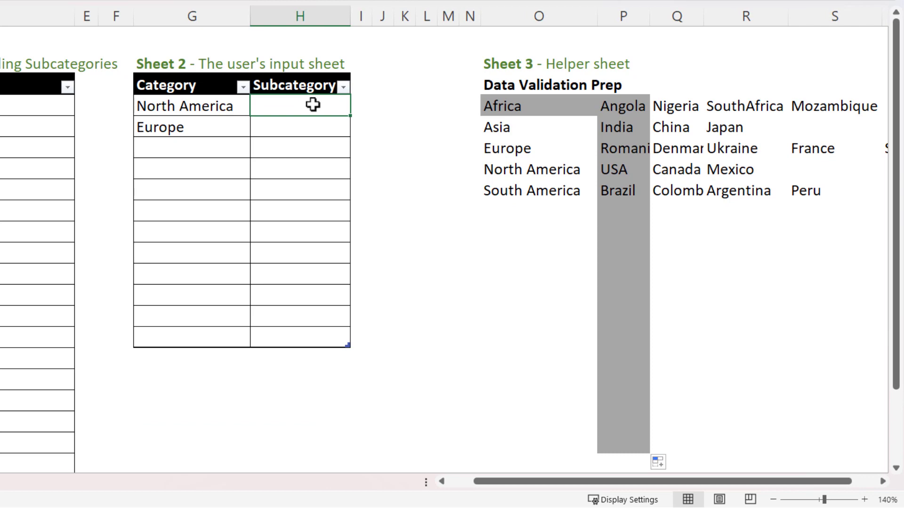
pyautogui.click(184, 105)
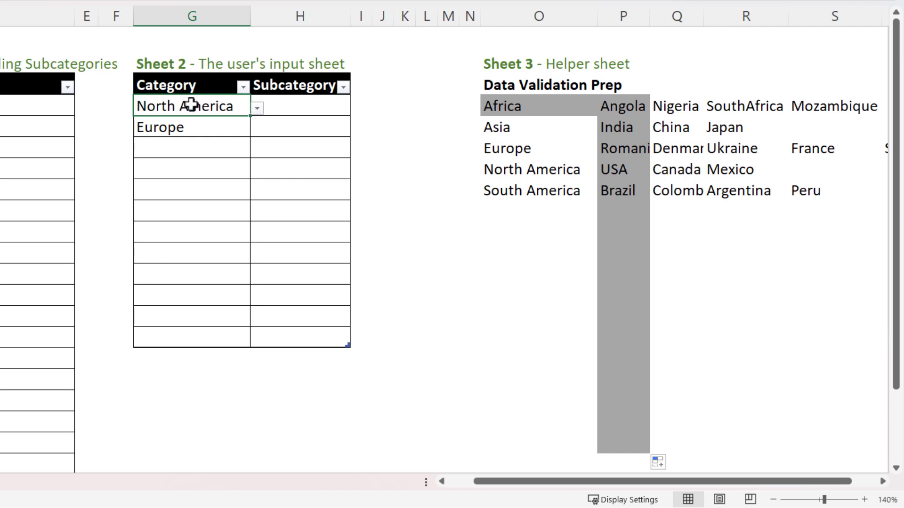
pyautogui.click(282, 106)
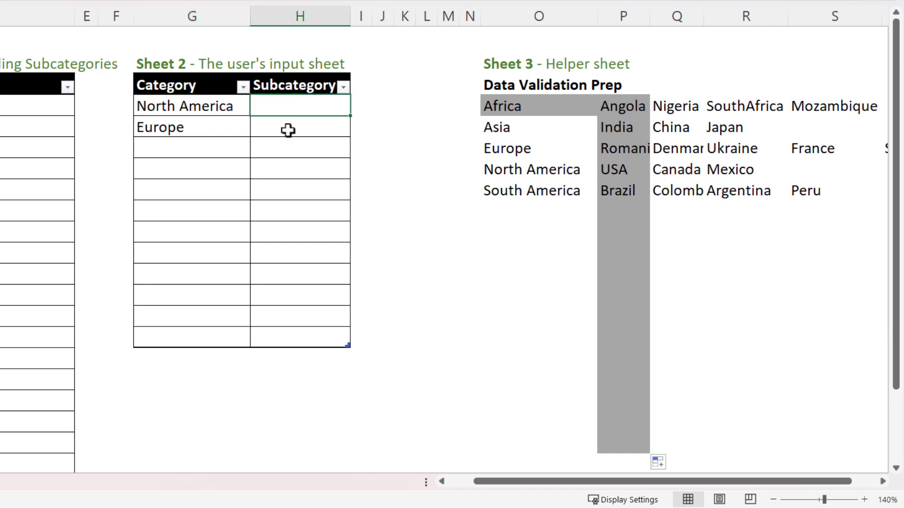
pyautogui.click(287, 130)
pyautogui.click(287, 151)
pyautogui.click(283, 175)
pyautogui.click(284, 211)
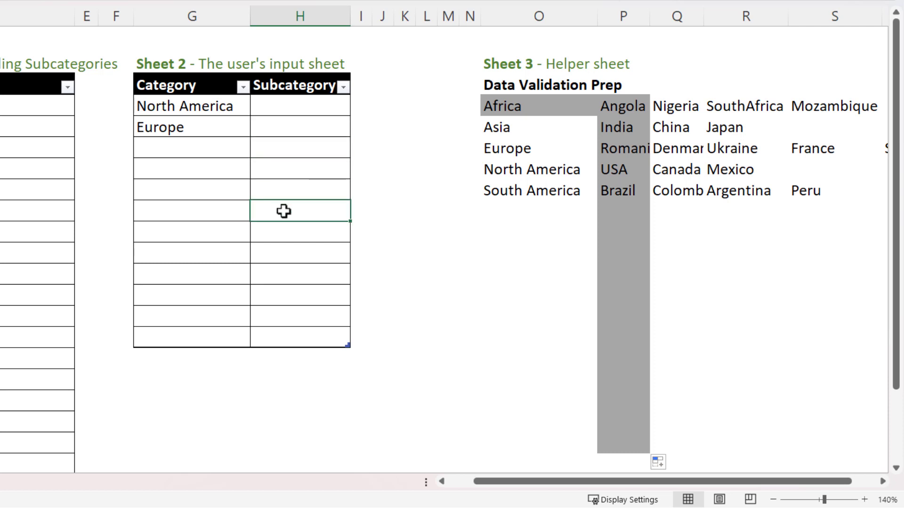
pyautogui.click(272, 108)
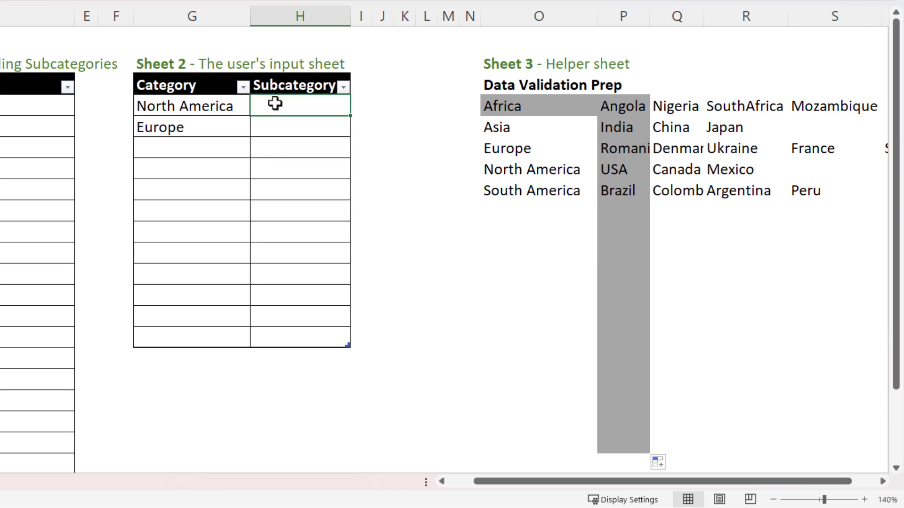
# Select H4:H15 in the input table's Subcategory column and start a new workbook-scoped defined name called CategoryInRow.
pyautogui.moveTo(275, 102); pyautogui.dragTo(279, 335)
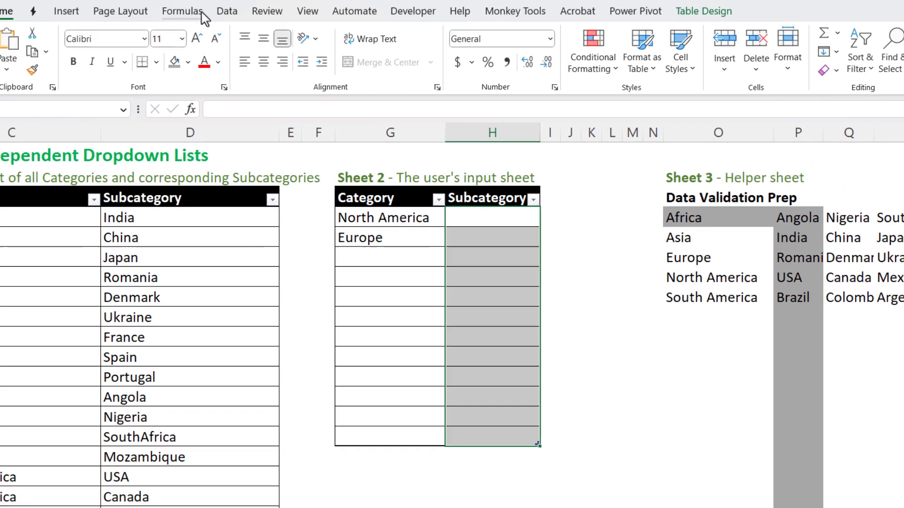
pyautogui.click(243, 46)
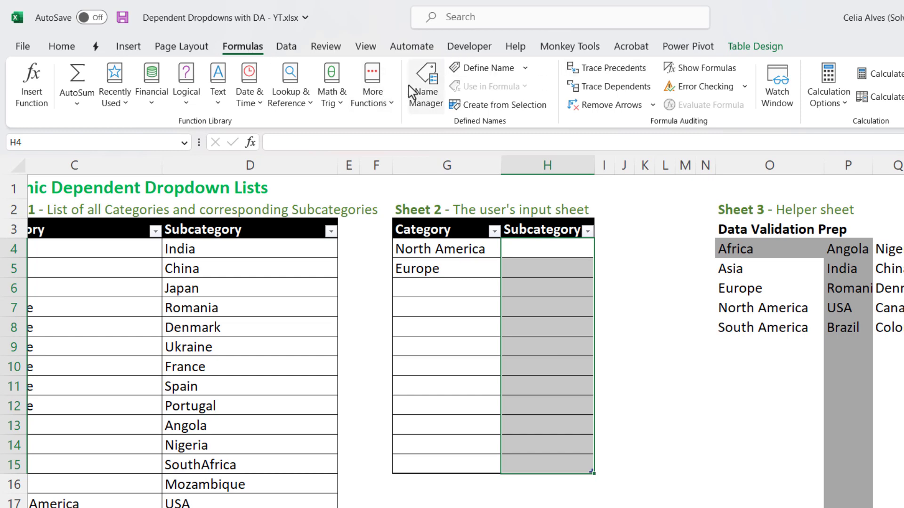
pyautogui.click(423, 93)
pyautogui.click(405, 224)
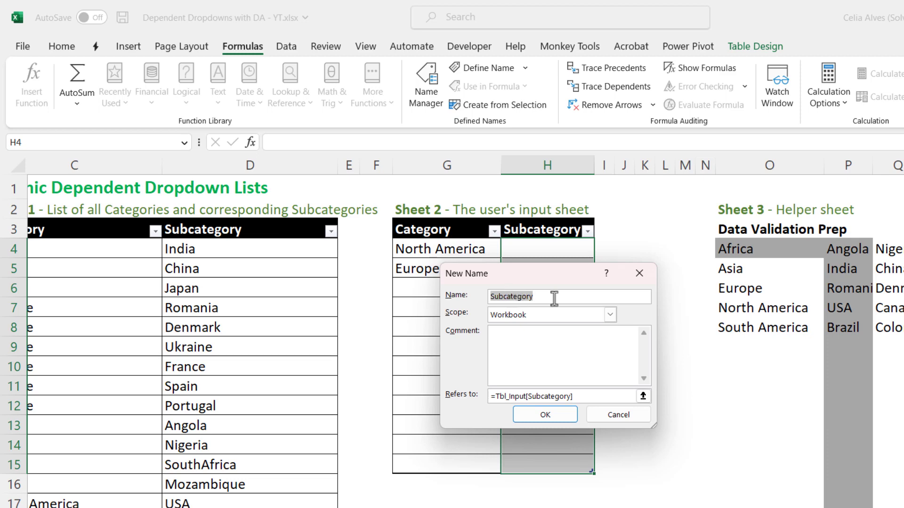
pyautogui.write('CategoryInRow')
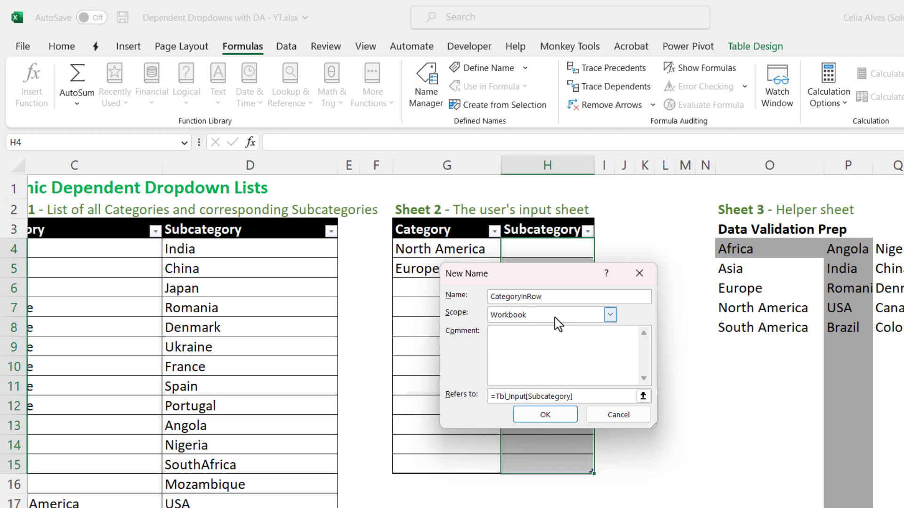
# Make the new name refer to =Sheet1!$G4, with a fixed column and relative row, and save it.
pyautogui.click(585, 396)
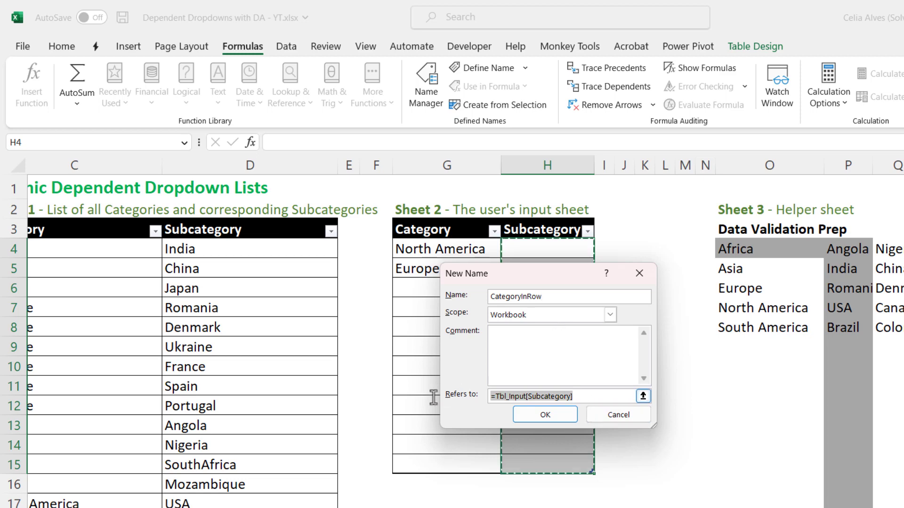
pyautogui.press('Delete')
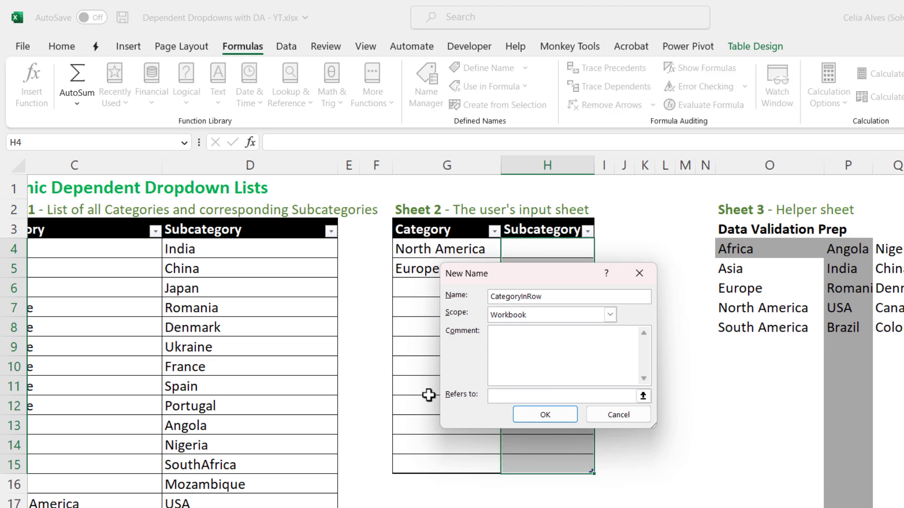
pyautogui.click(465, 253)
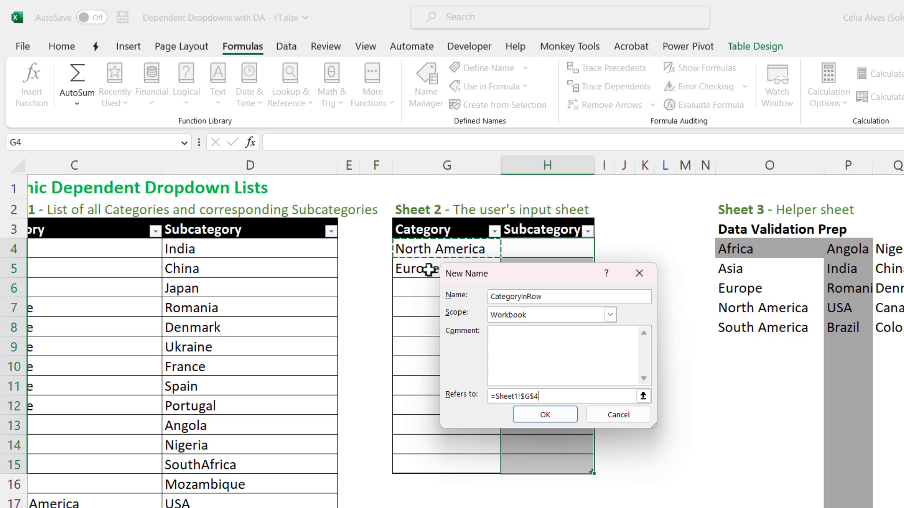
pyautogui.click(535, 395)
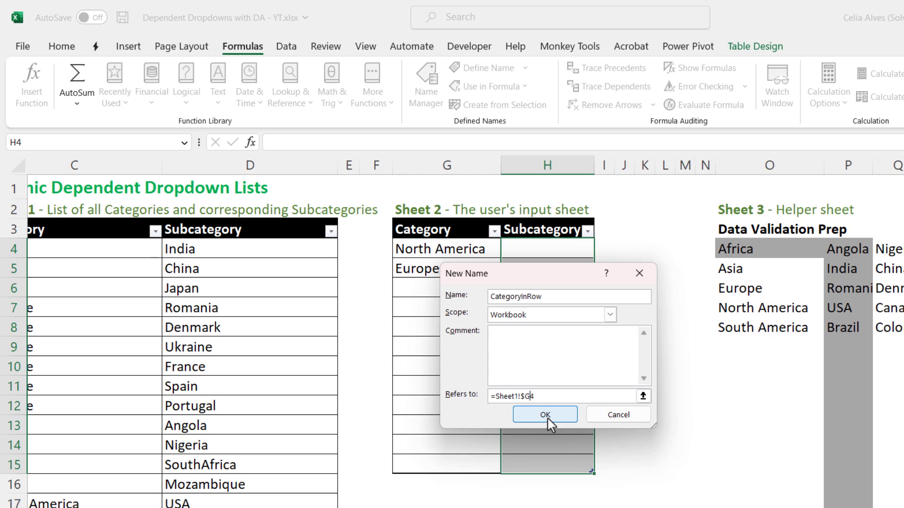
pyautogui.click(547, 418)
pyautogui.hotkey('ctrl', 'F3')
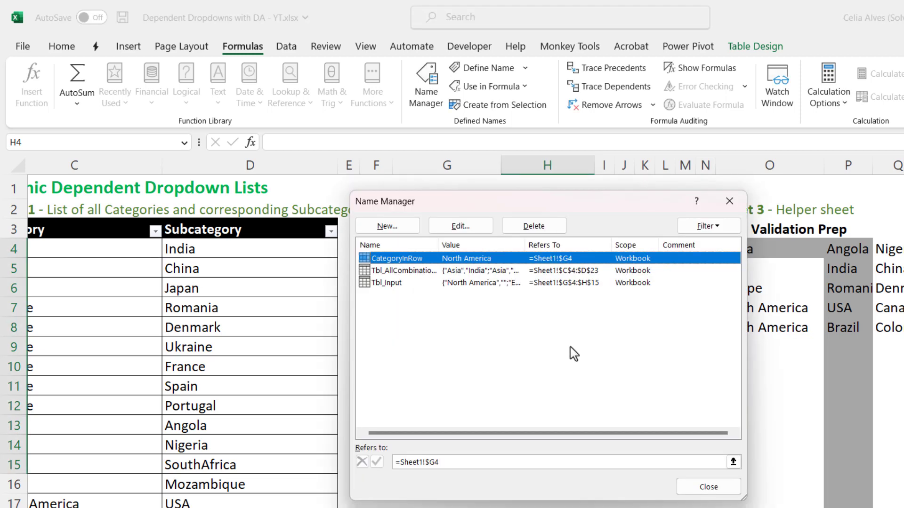
pyautogui.click(701, 489)
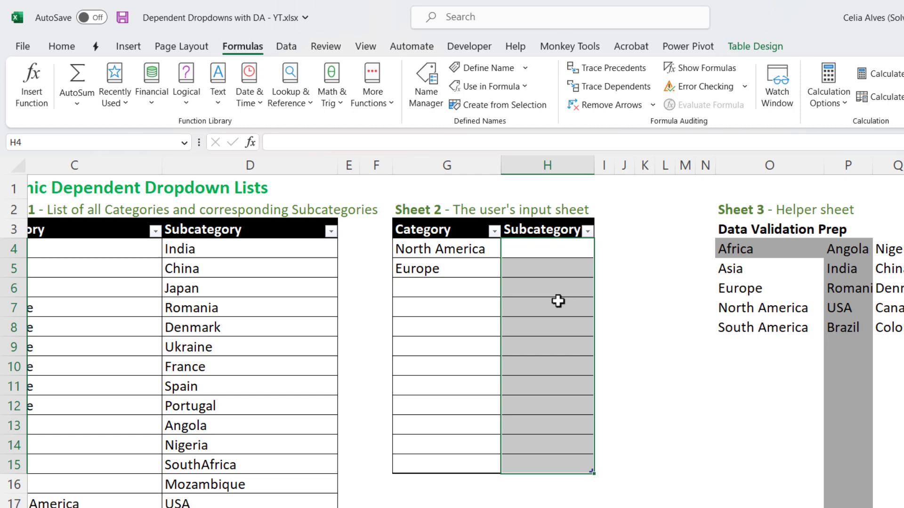
# Check what the CategoryInRow name refers to when H4 is the active cell and when H5 is.
pyautogui.click(540, 249)
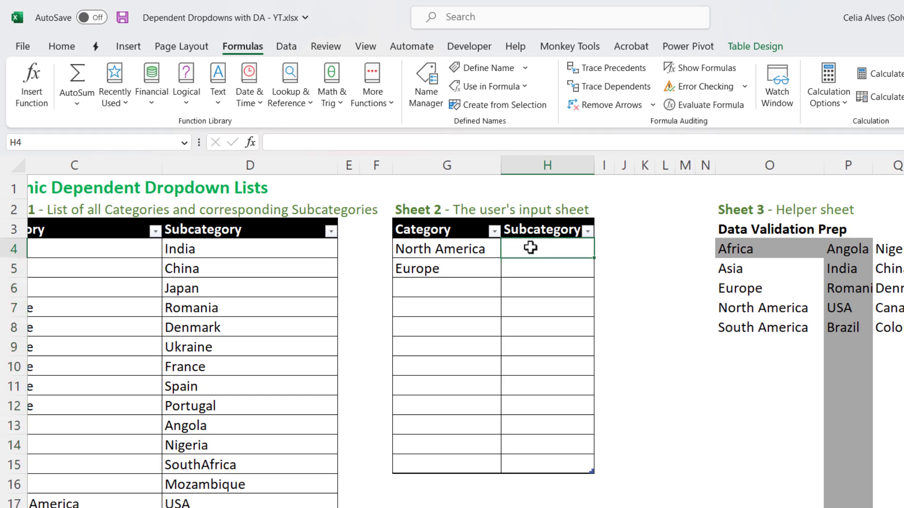
pyautogui.click(433, 97)
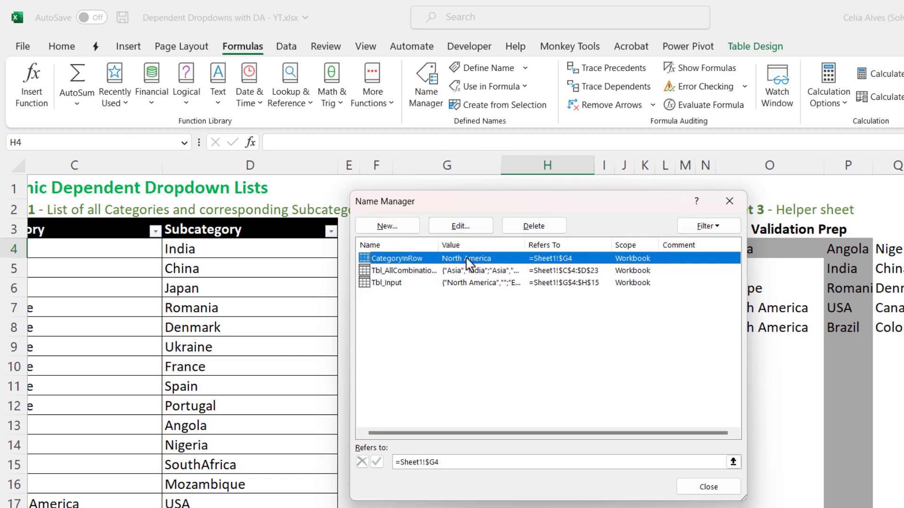
pyautogui.moveTo(507, 208); pyautogui.dragTo(486, 299)
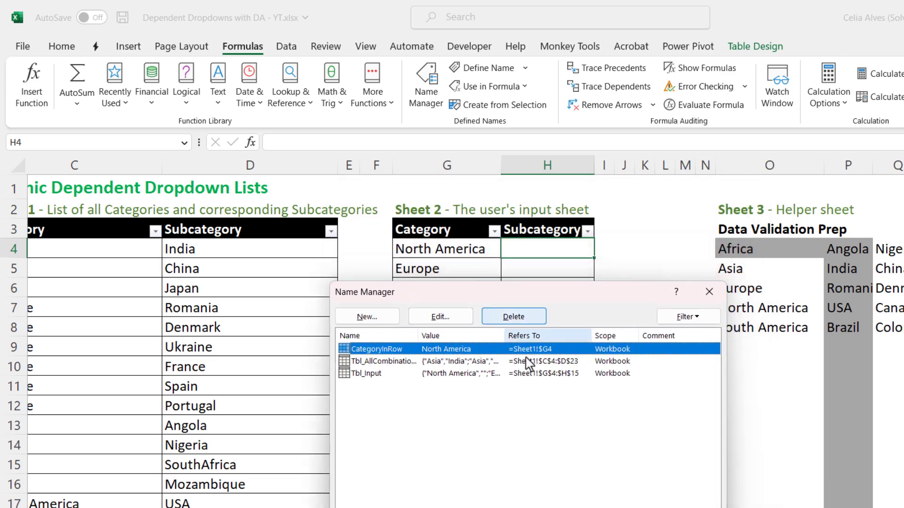
pyautogui.press('Escape')
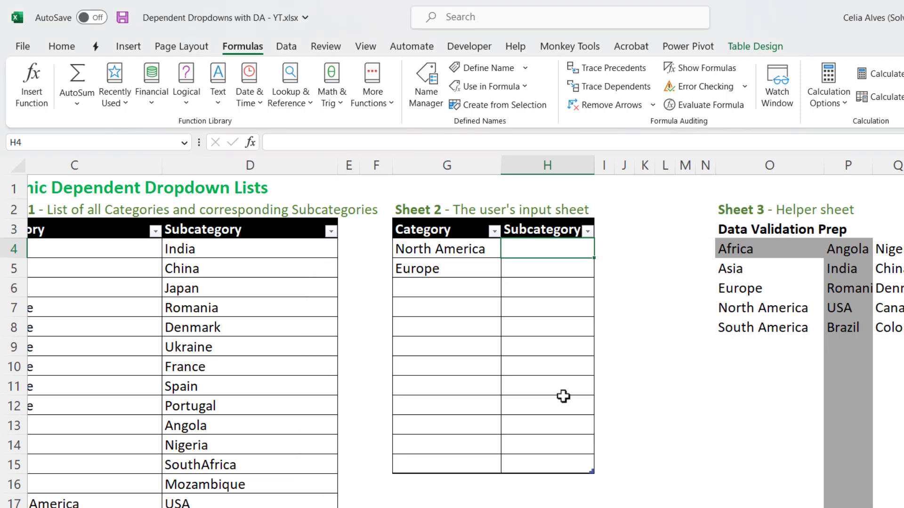
pyautogui.click(522, 270)
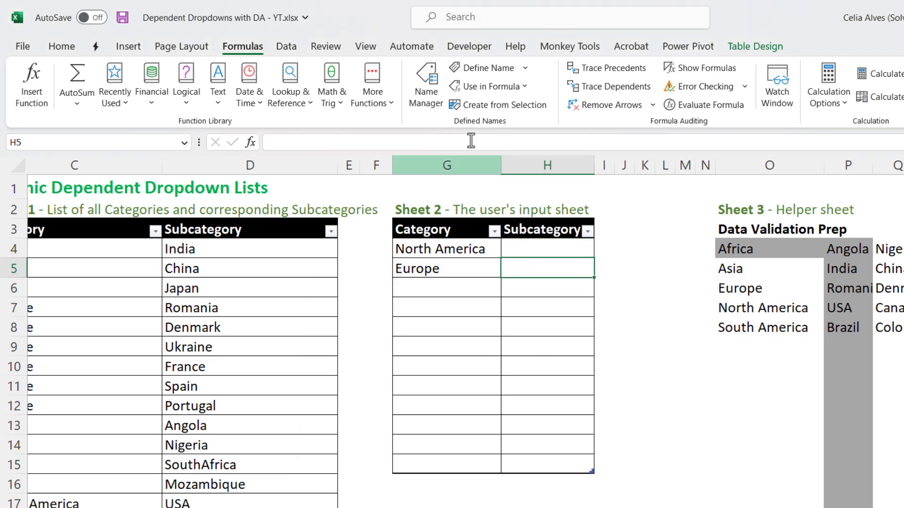
pyautogui.click(432, 94)
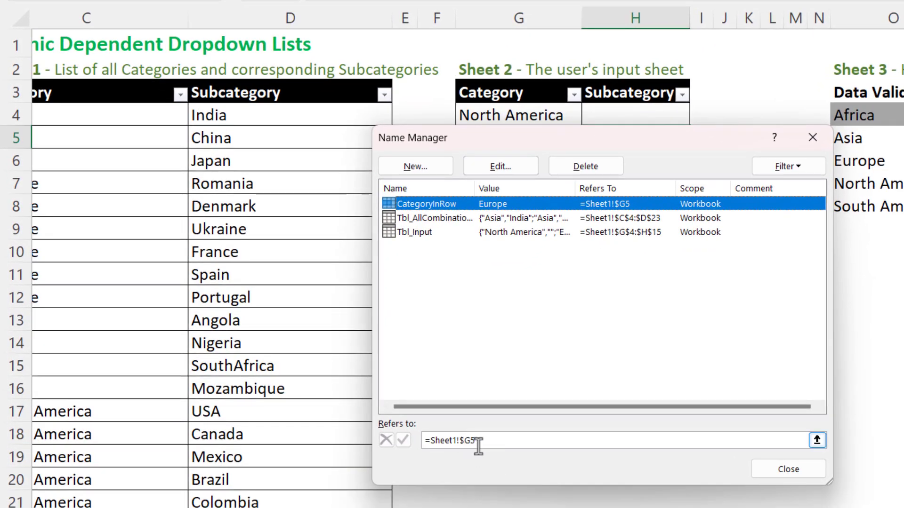
pyautogui.click(780, 477)
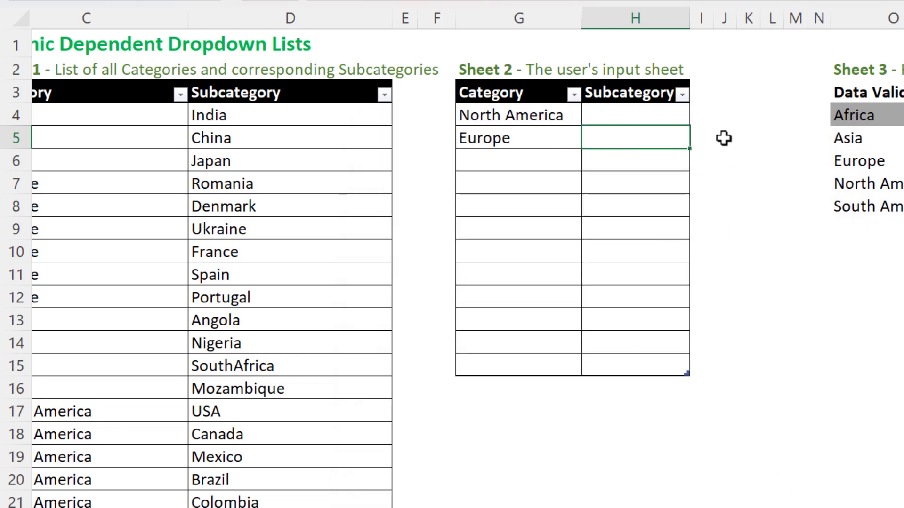
# Test the defined name by entering =CategoryInRow in K5.
pyautogui.click(749, 136)
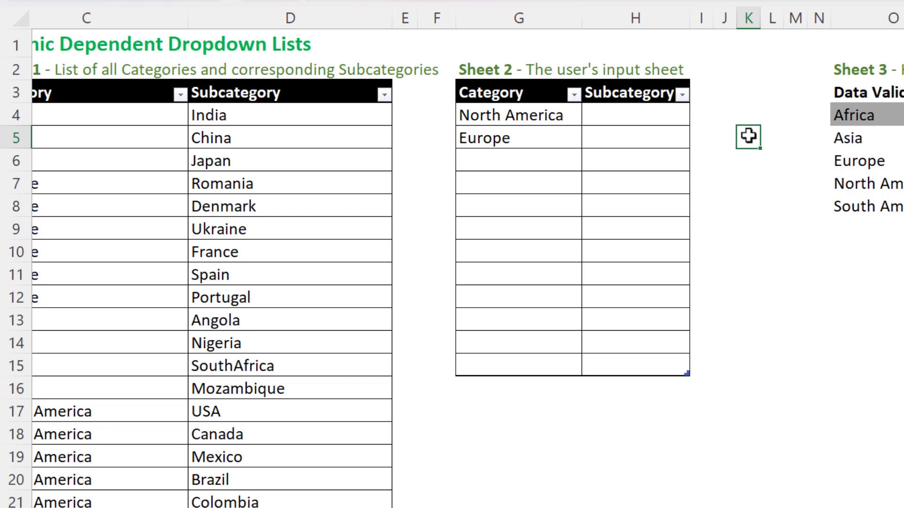
pyautogui.write('=Categor')
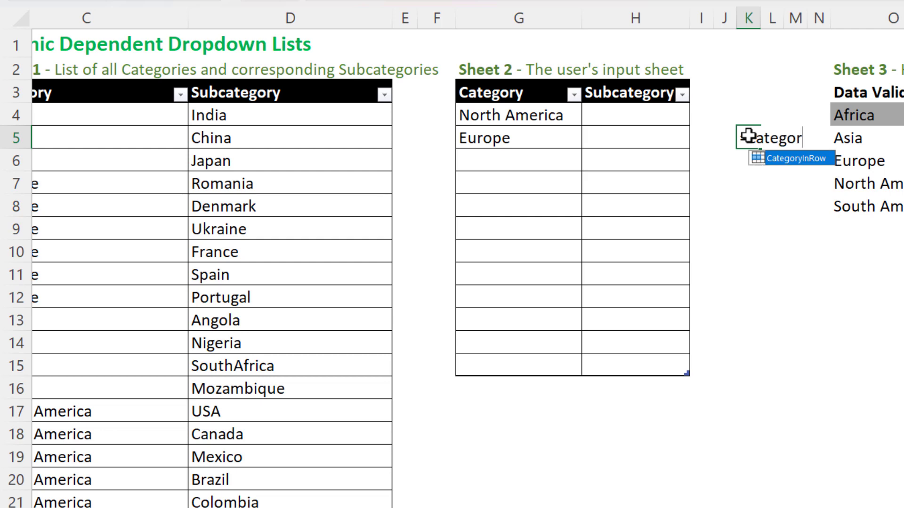
pyautogui.press('Tab')
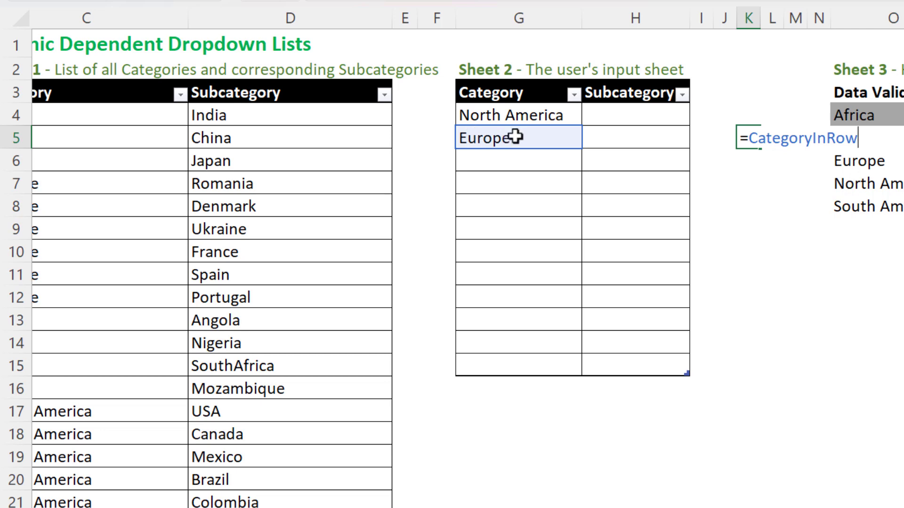
pyautogui.press('Return')
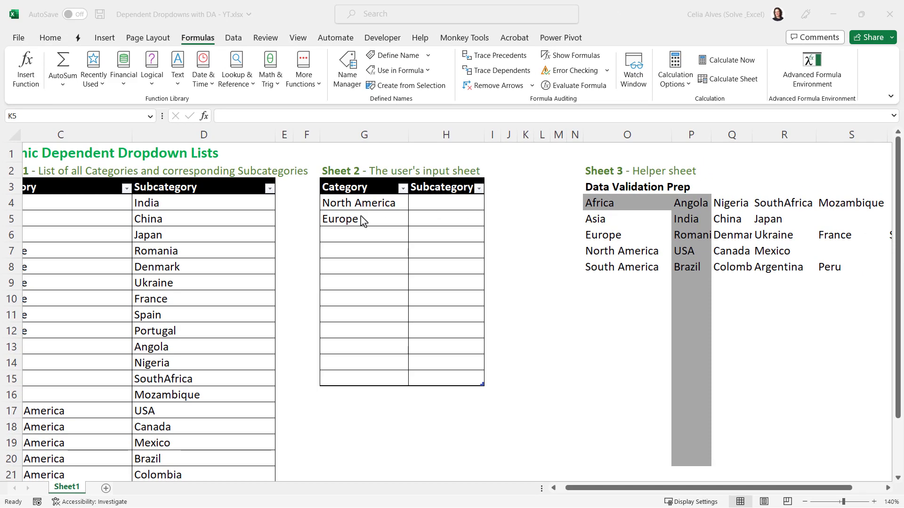
# Review the spilled category list in O4 and the subcategory lists starting in P4, P5 and P6.
pyautogui.click(598, 201)
pyautogui.moveTo(598, 201); pyautogui.dragTo(599, 260)
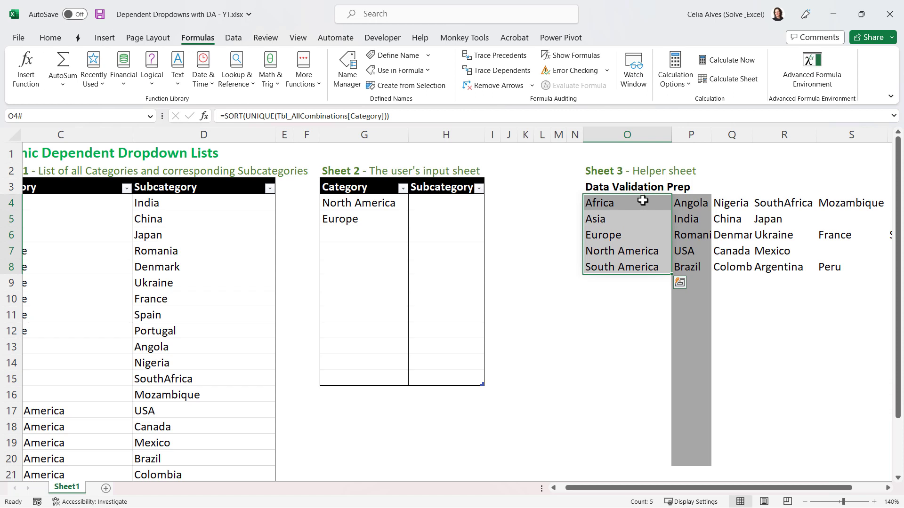
pyautogui.moveTo(686, 203); pyautogui.dragTo(832, 202)
pyautogui.click(690, 220)
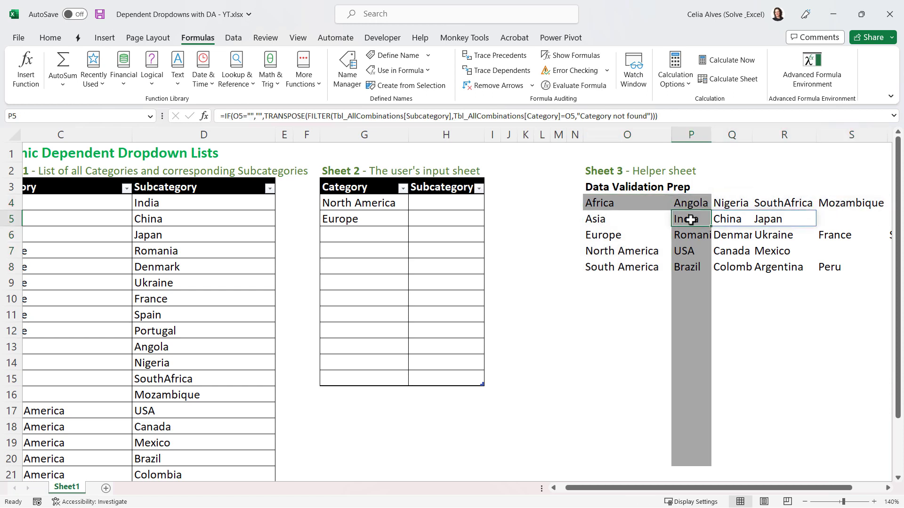
pyautogui.click(691, 238)
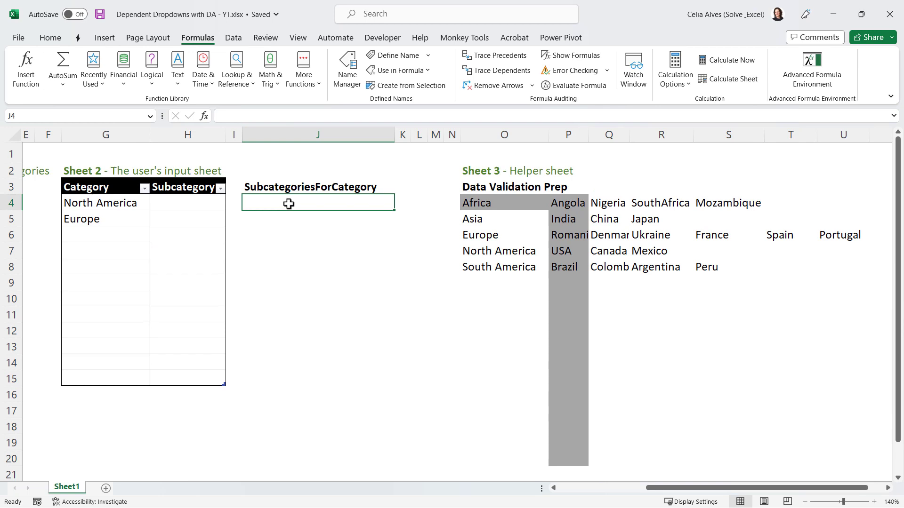
# Enter =CategoryInRow in J4 under the SubcategoriesForCategory heading and compare it with the category list in O4:O8.
pyautogui.write('=catego')
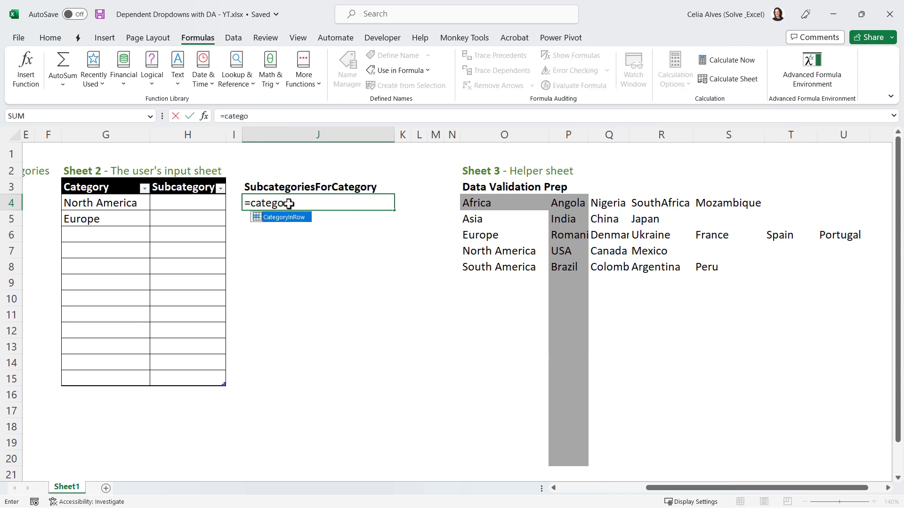
pyautogui.press('Tab')
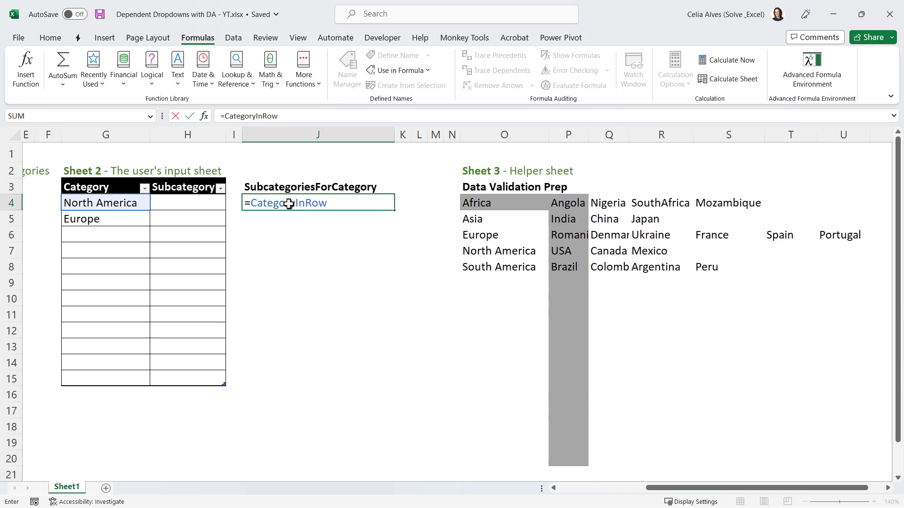
pyautogui.press('Return')
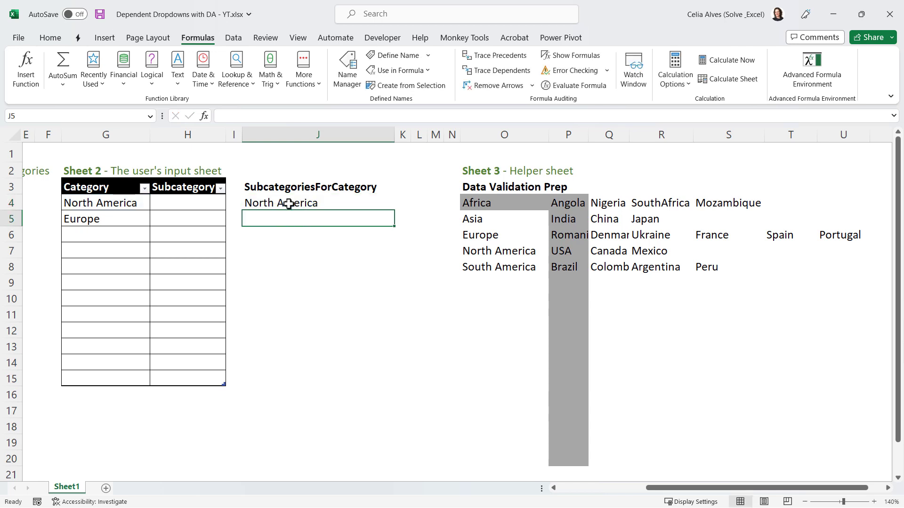
pyautogui.click(289, 204)
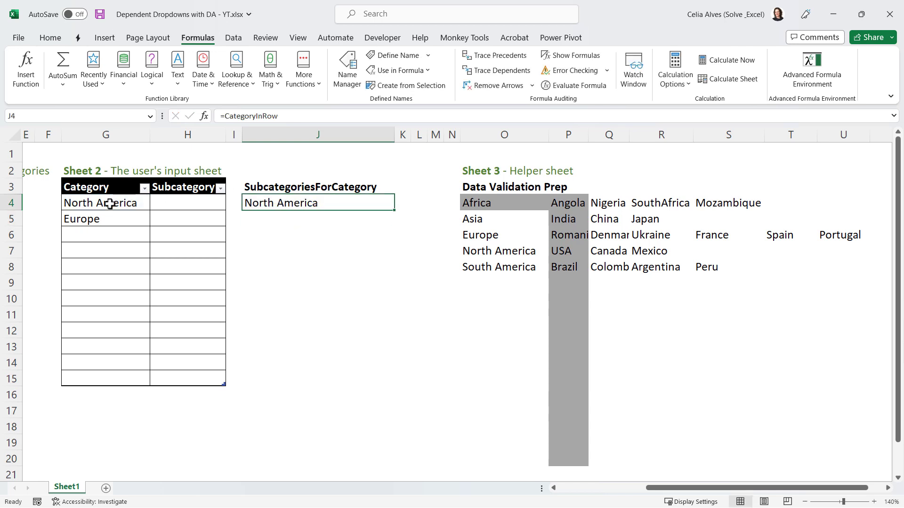
pyautogui.moveTo(479, 202); pyautogui.dragTo(478, 268)
pyautogui.click(272, 202)
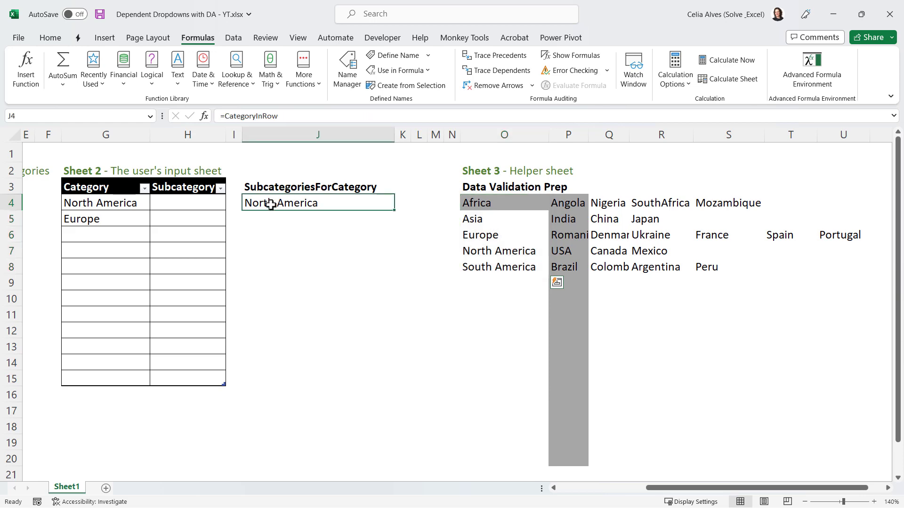
# Change the J4 formula to =MATCH(CategoryInRow,$O$4#,0) and fill it down to J5.
pyautogui.click(230, 116)
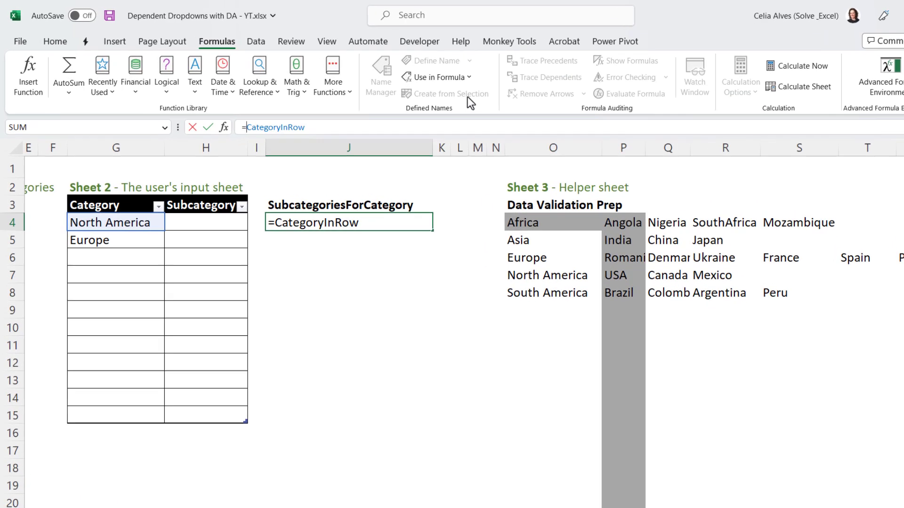
pyautogui.write('MATCH')
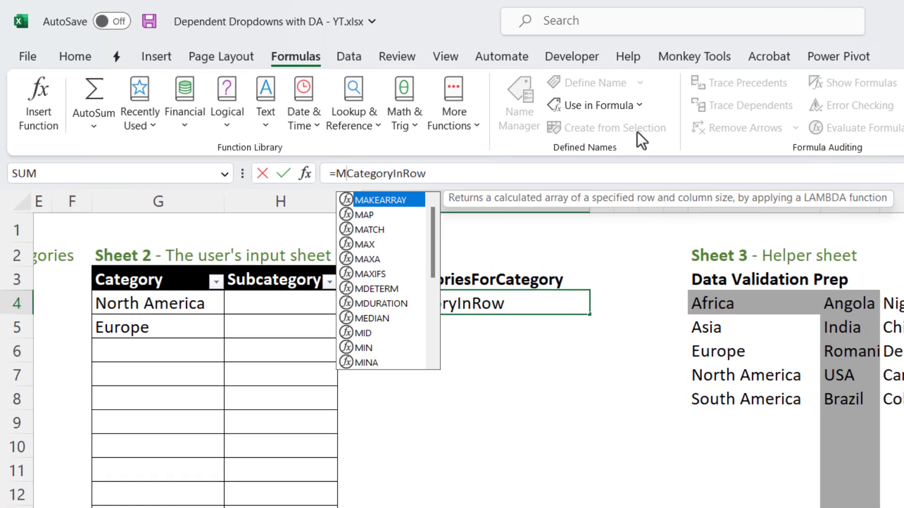
pyautogui.write('(')
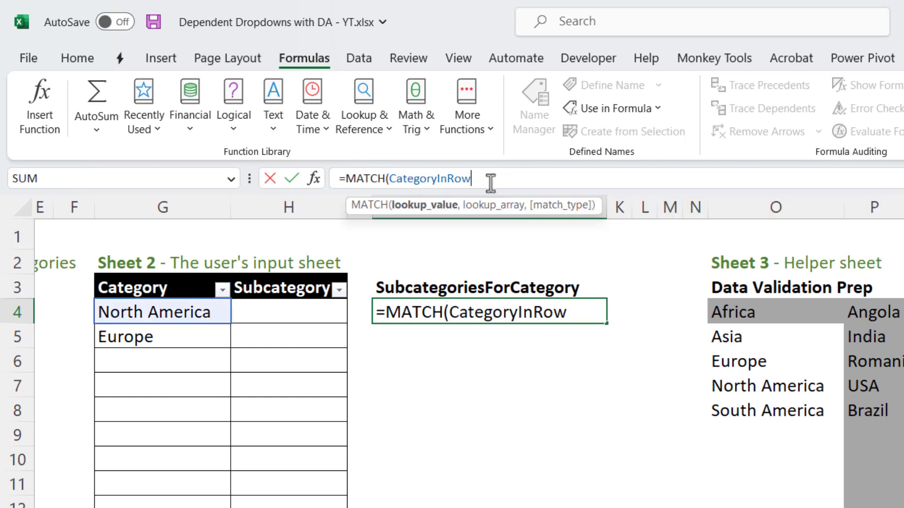
pyautogui.write(',')
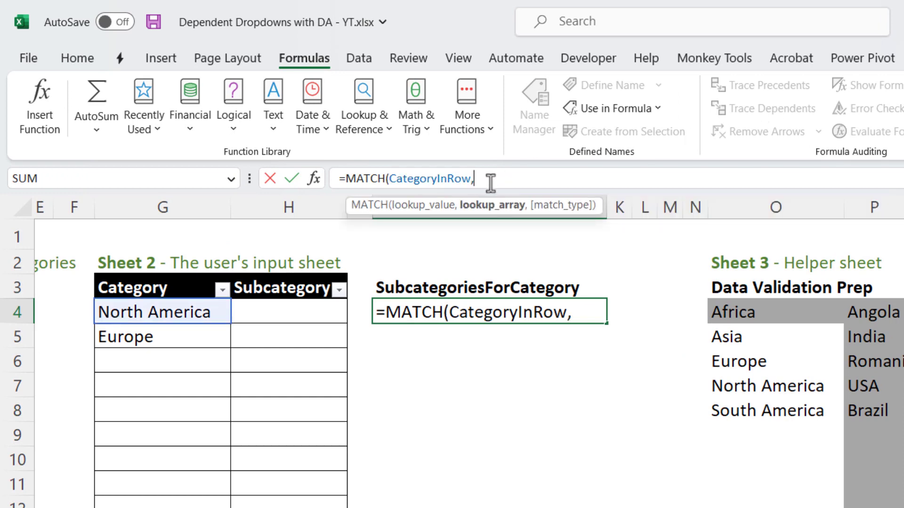
pyautogui.click(773, 313)
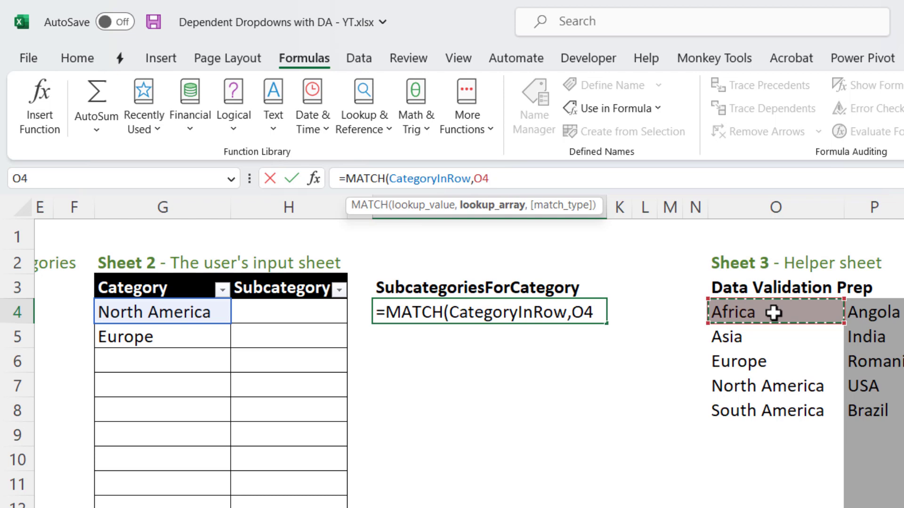
pyautogui.press('F4')
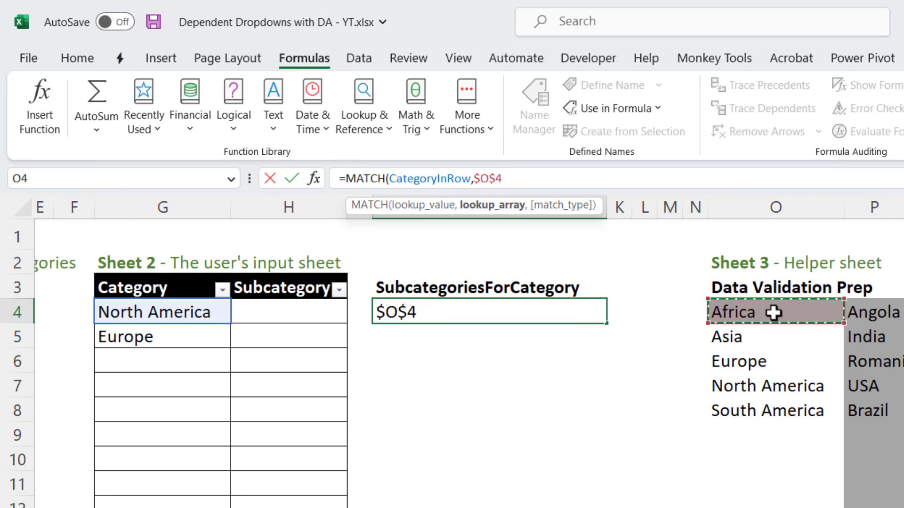
pyautogui.write('#')
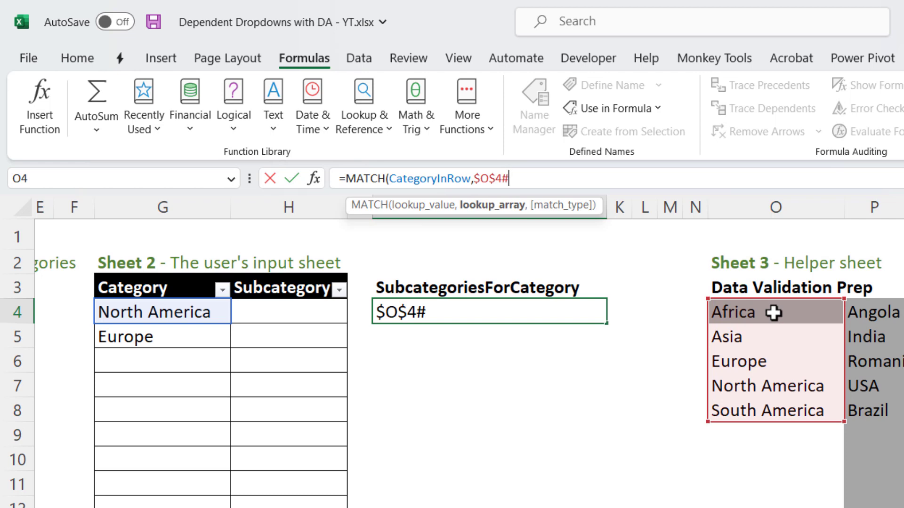
pyautogui.write(',')
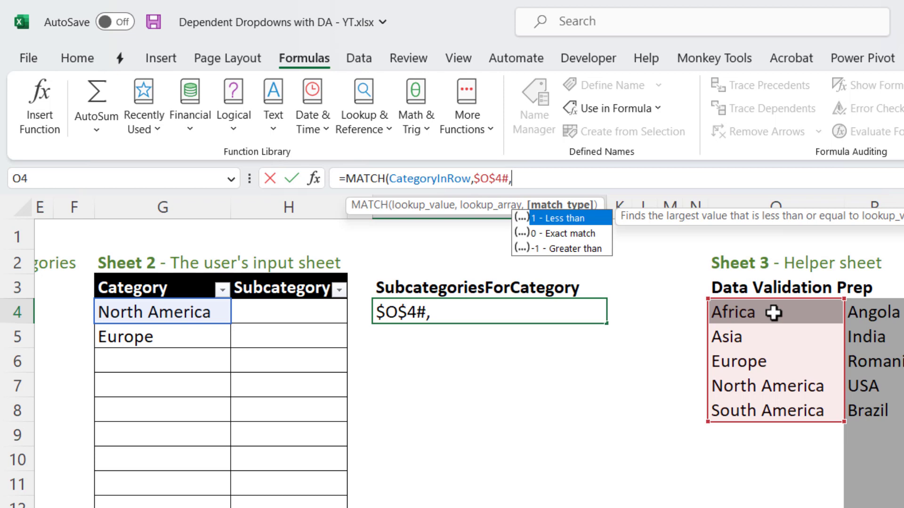
pyautogui.write('0)')
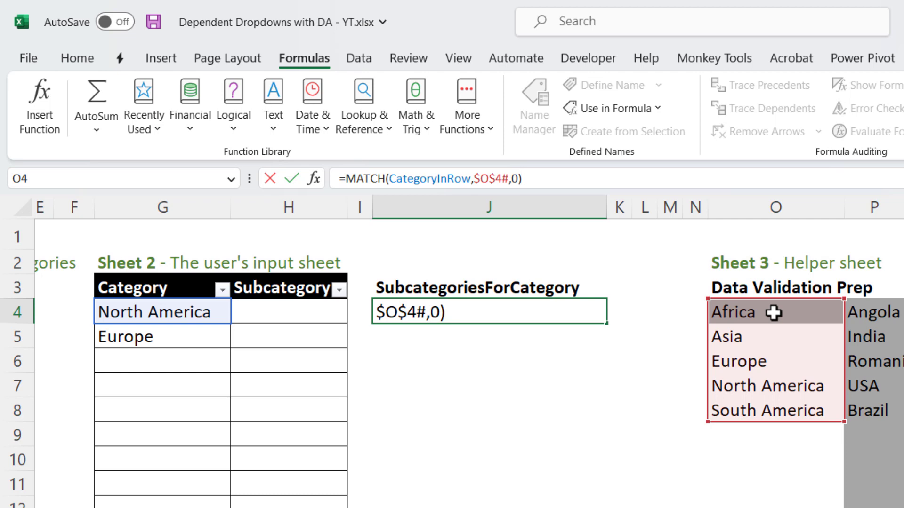
pyautogui.press('Return')
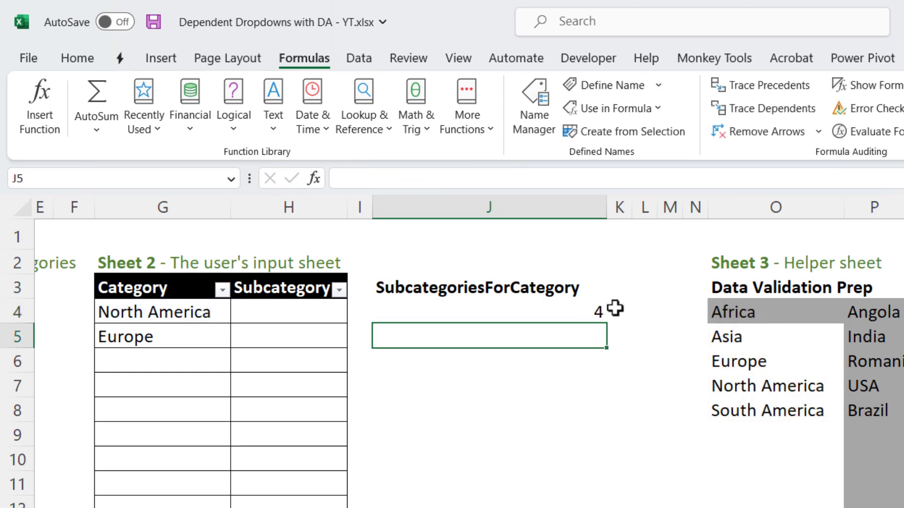
pyautogui.click(597, 310)
pyautogui.moveTo(610, 323); pyautogui.dragTo(610, 351)
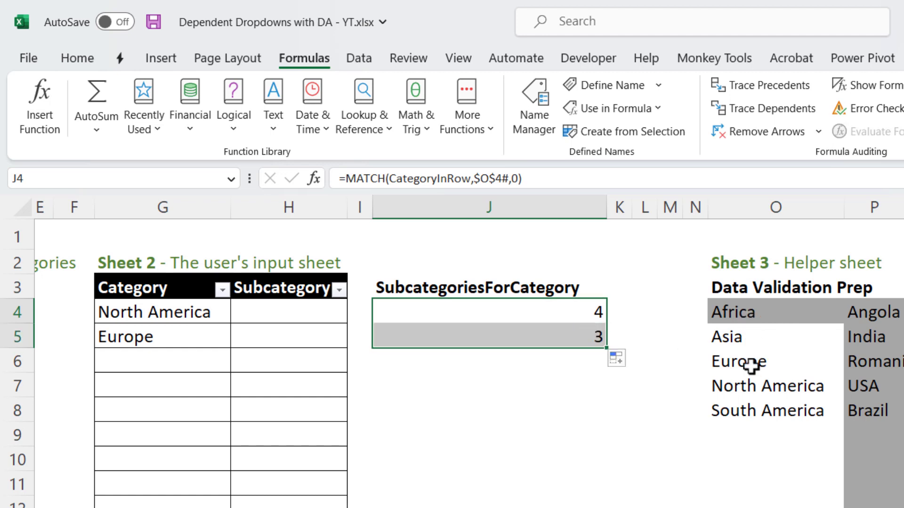
# Wrap the MATCH formula in J4 in INDEX so it reads =INDEX($O$4#,MATCH(CategoryInRow,$O$4#,0)).
pyautogui.click(581, 313)
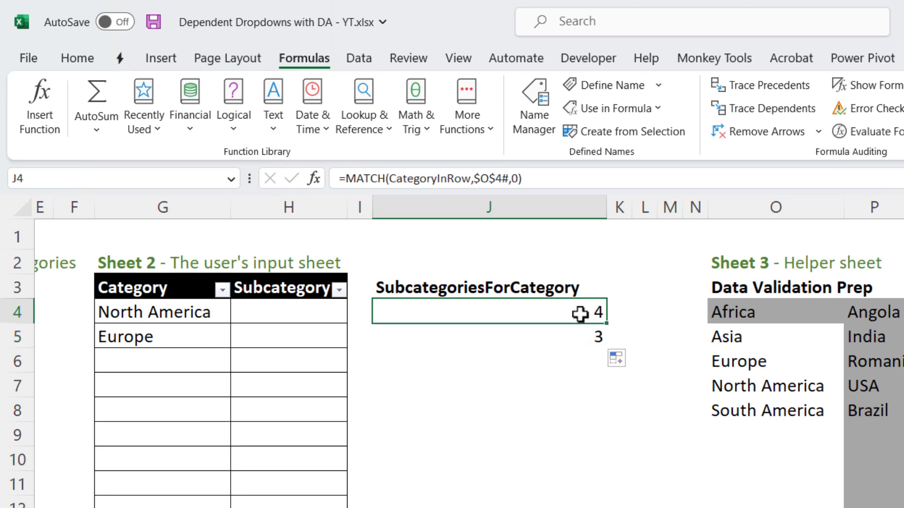
pyautogui.click(346, 178)
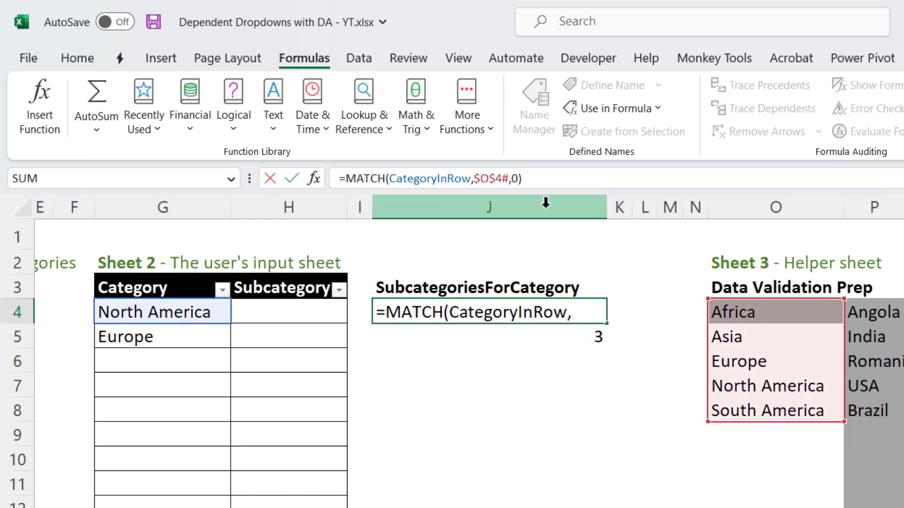
pyautogui.write('INDEX')
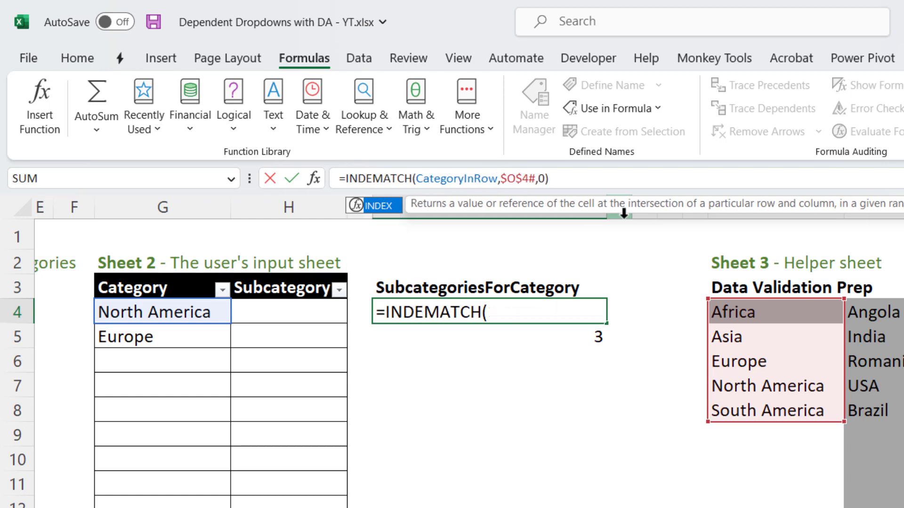
pyautogui.write('(')
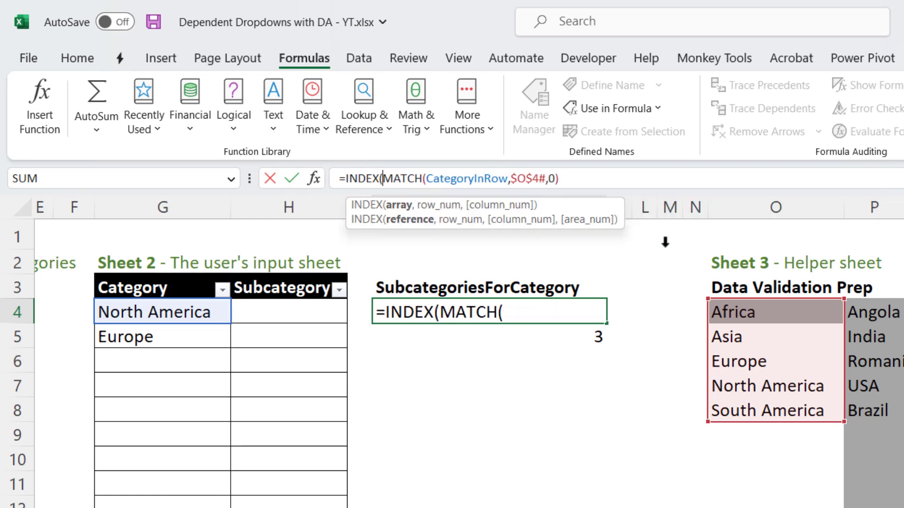
pyautogui.click(760, 312)
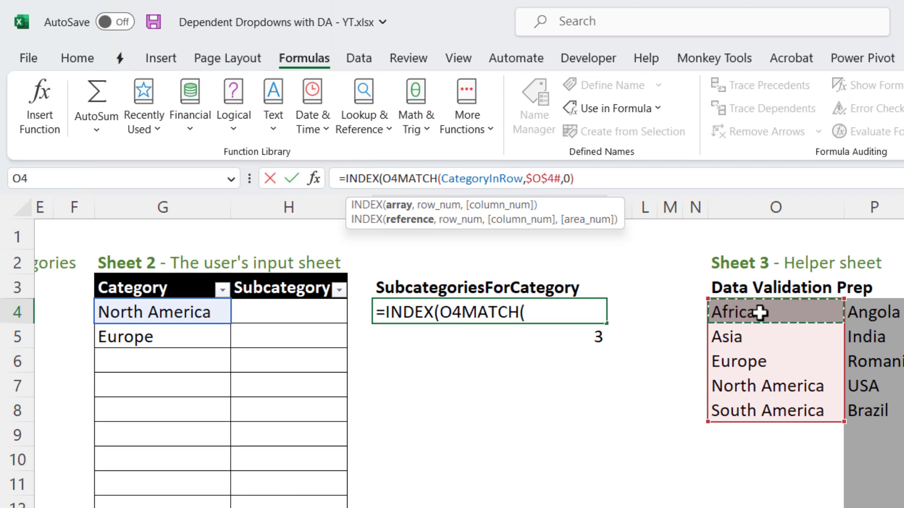
pyautogui.write(',')
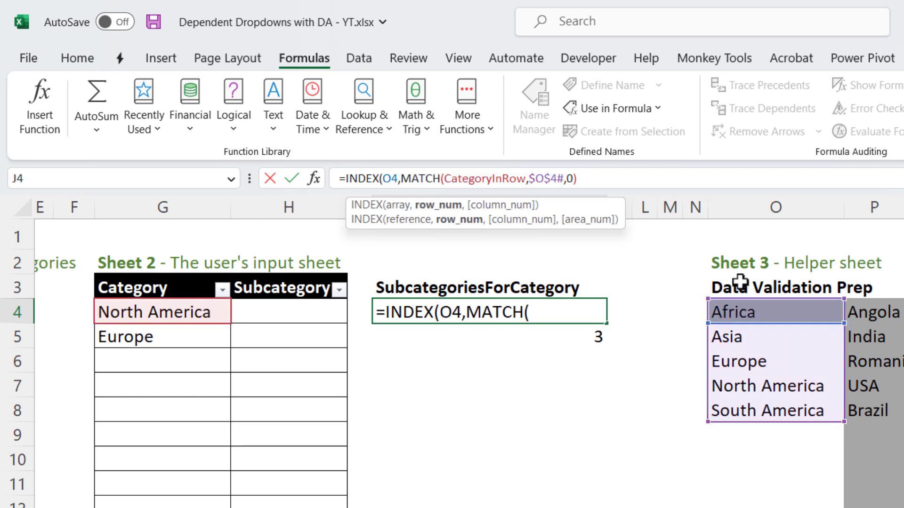
pyautogui.click(396, 179)
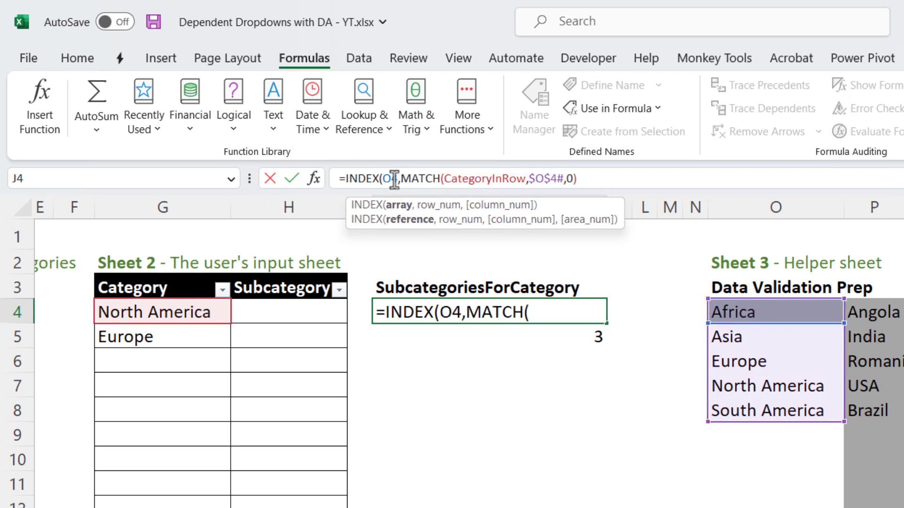
pyautogui.press('F4')
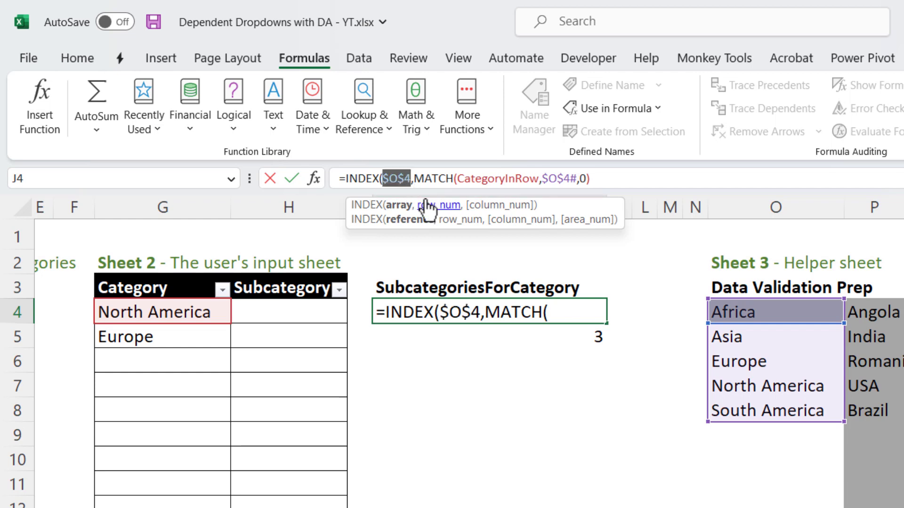
pyautogui.click(412, 179)
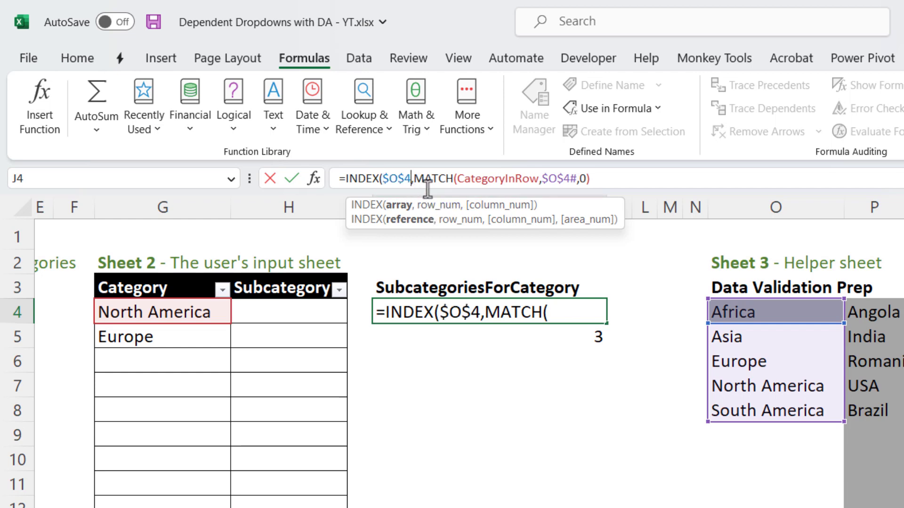
pyautogui.write('#')
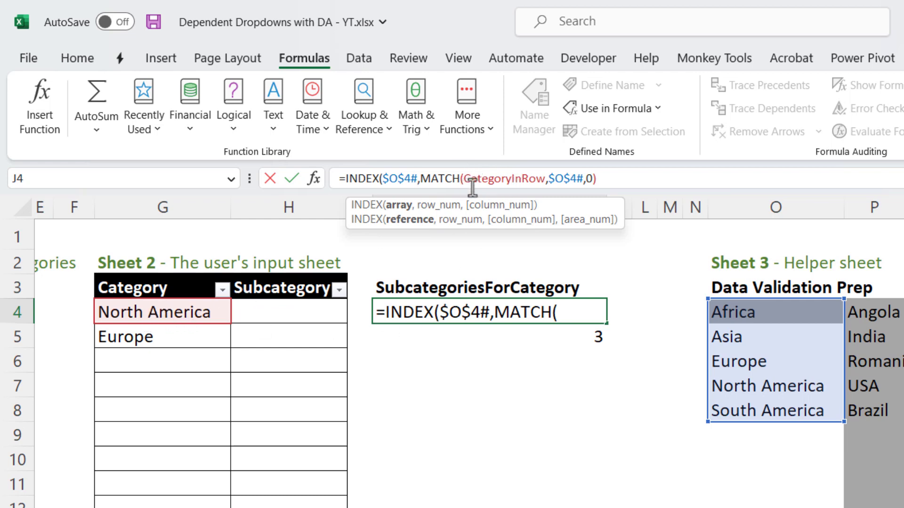
pyautogui.click(659, 183)
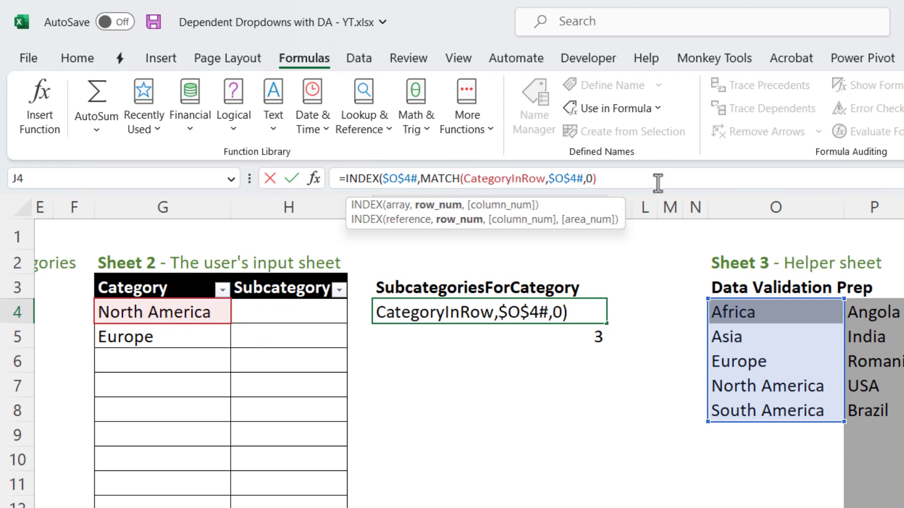
pyautogui.write(')')
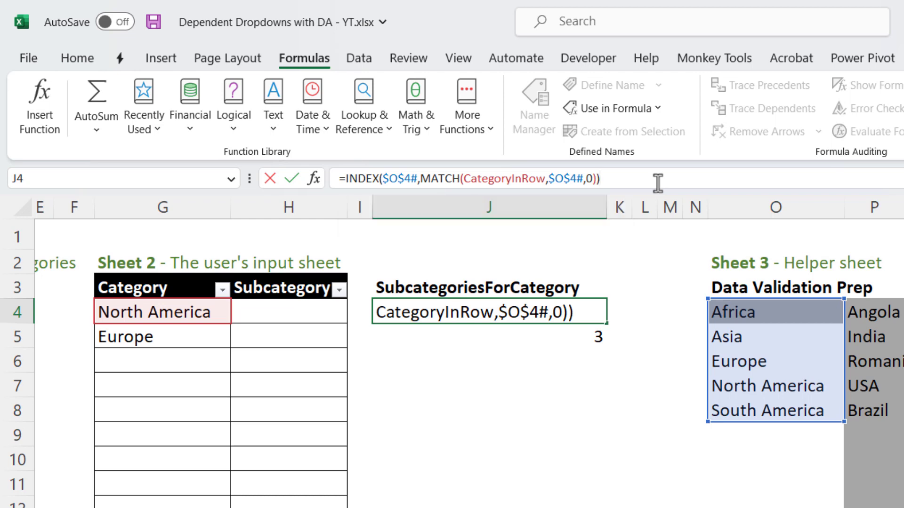
pyautogui.press('Return')
# Check the INDEX/MATCH formula in J4 and fill it down to J5.
pyautogui.click(592, 309)
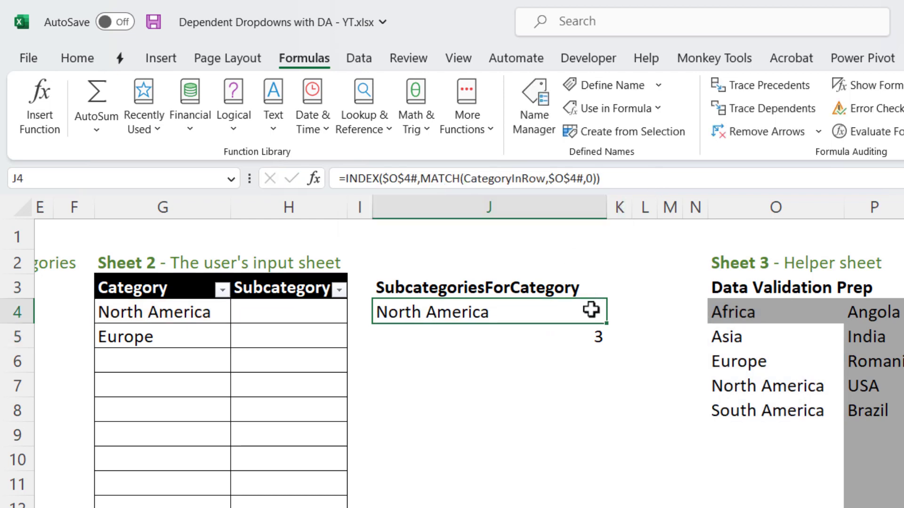
pyautogui.doubleClick(593, 309)
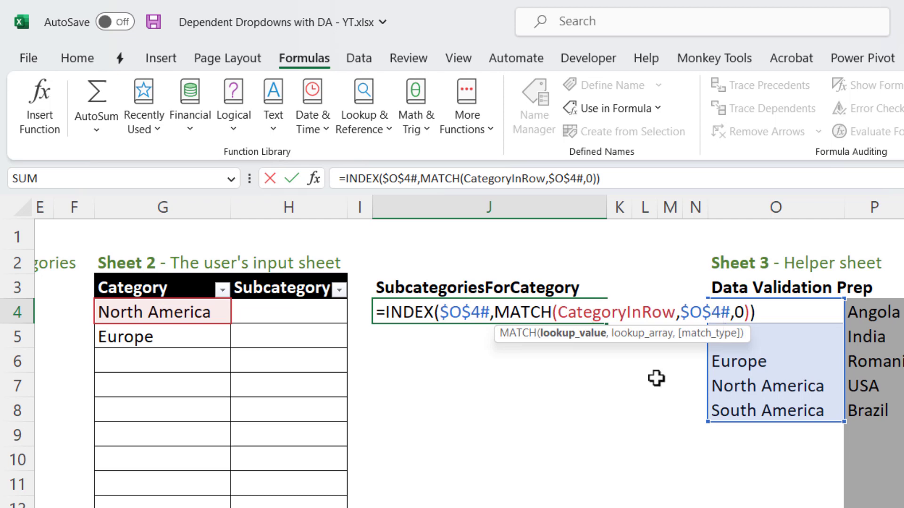
pyautogui.press('Escape')
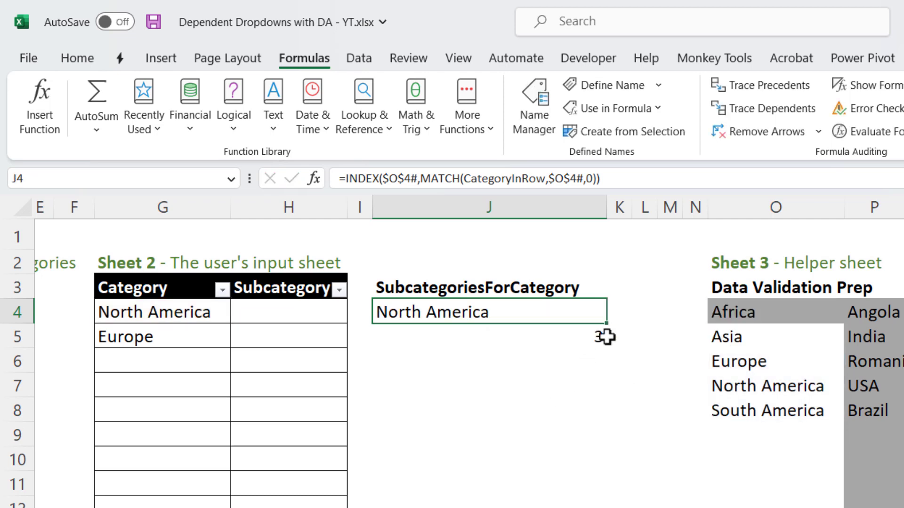
pyautogui.moveTo(606, 324); pyautogui.dragTo(609, 347)
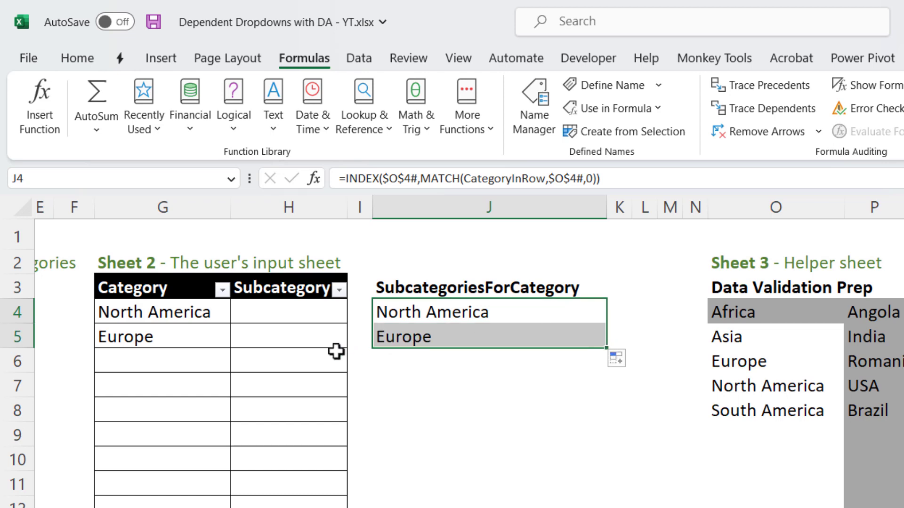
# Compare the results in J4 and J5 with the North America category in O7 and its subcategory list starting in P7.
pyautogui.click(426, 335)
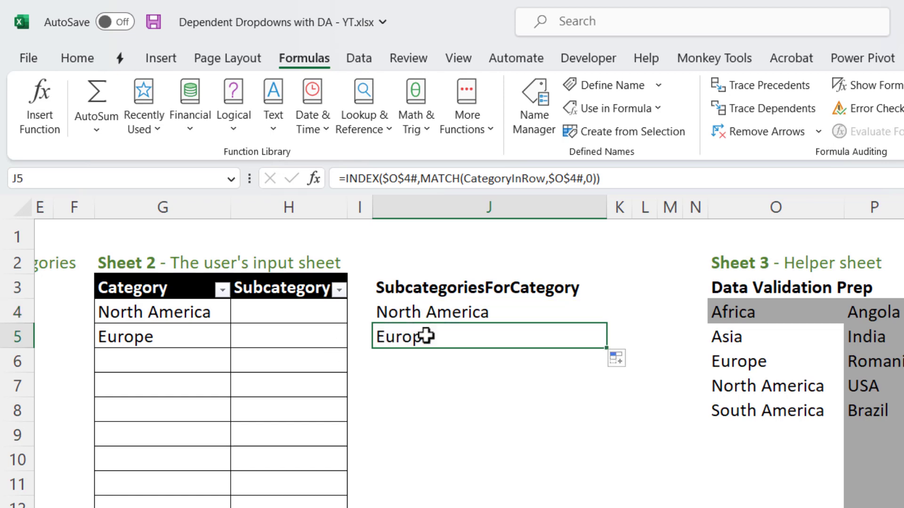
pyautogui.click(433, 313)
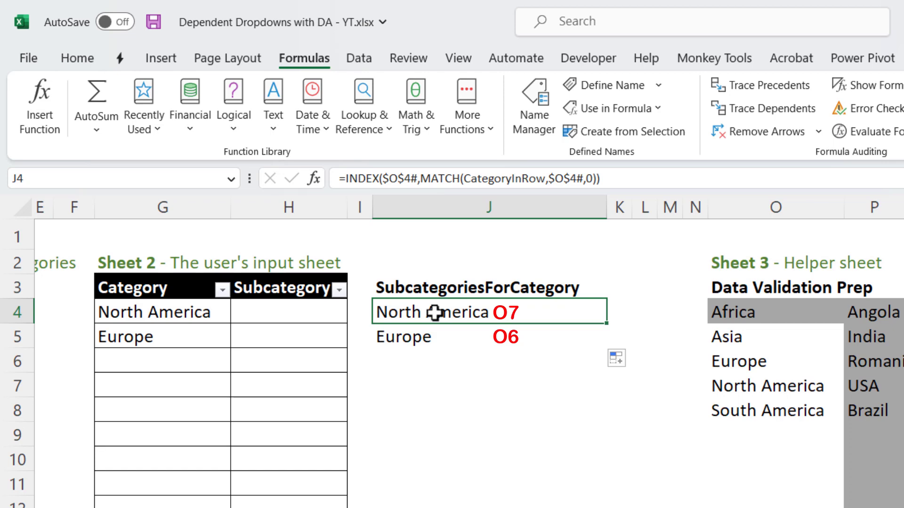
pyautogui.click(753, 386)
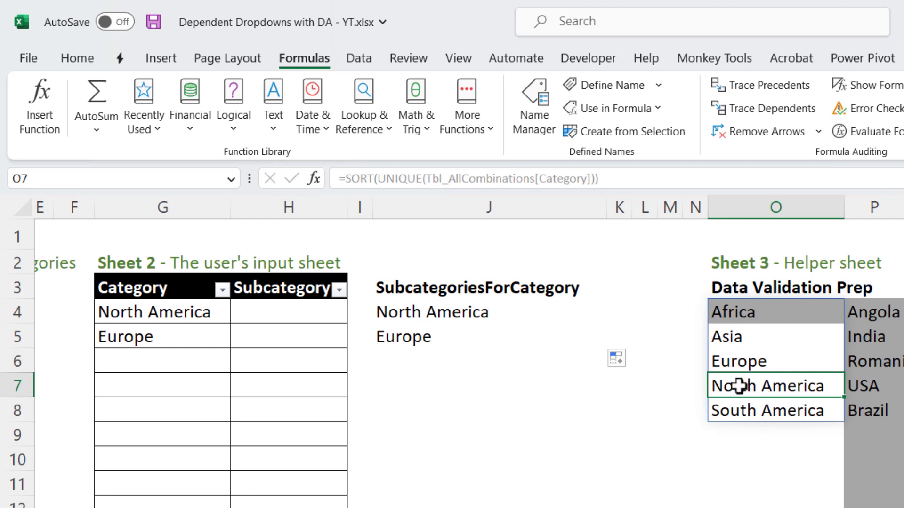
pyautogui.click(862, 387)
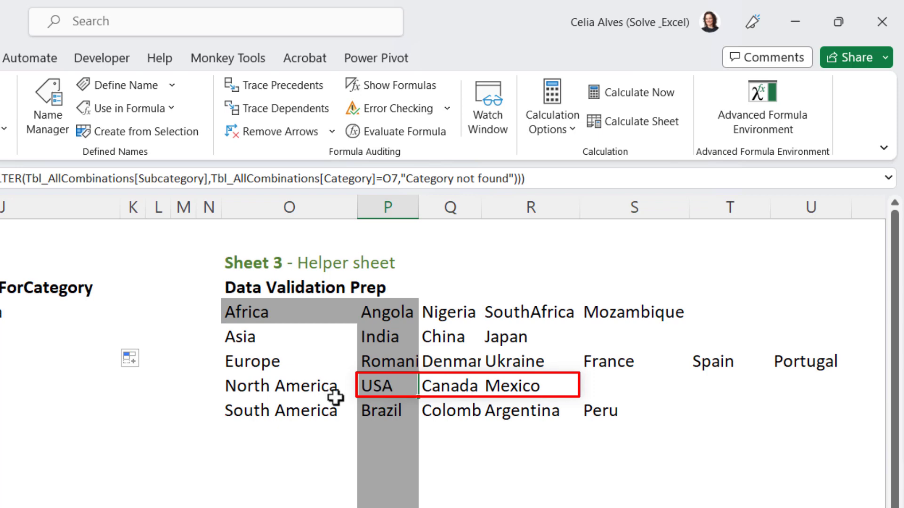
pyautogui.click(305, 385)
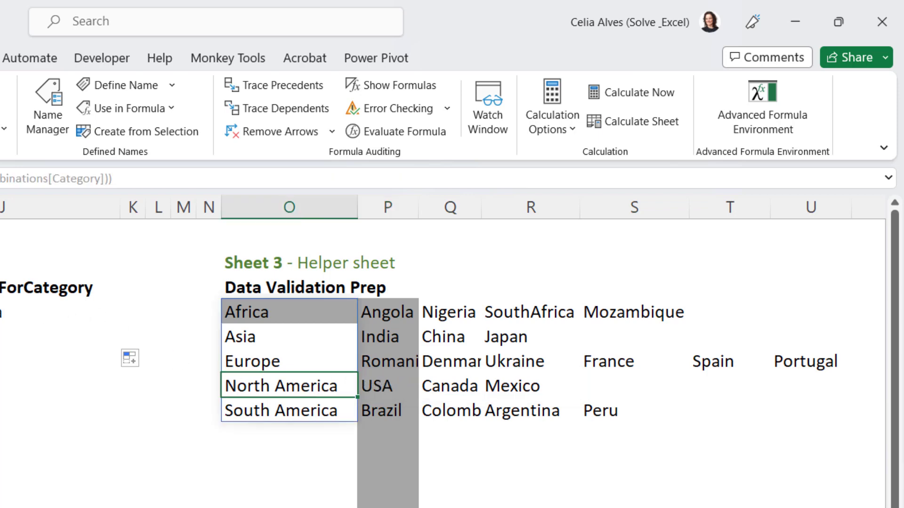
# Wrap the J4 formula in OFFSET with 0 rows and 1 column: =OFFSET(INDEX($O$4#,MATCH(CategoryInRow,$O$4#,0)),0,1).
pyautogui.click(94, 314)
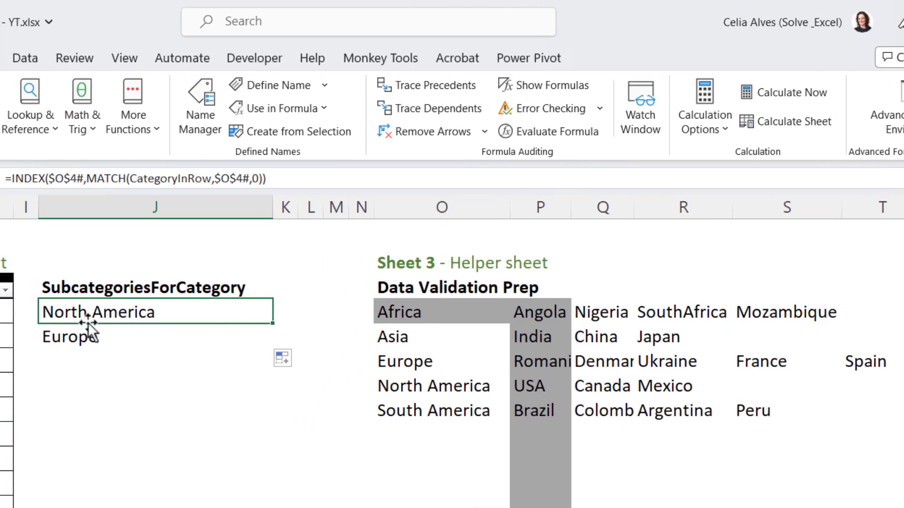
pyautogui.doubleClick(73, 310)
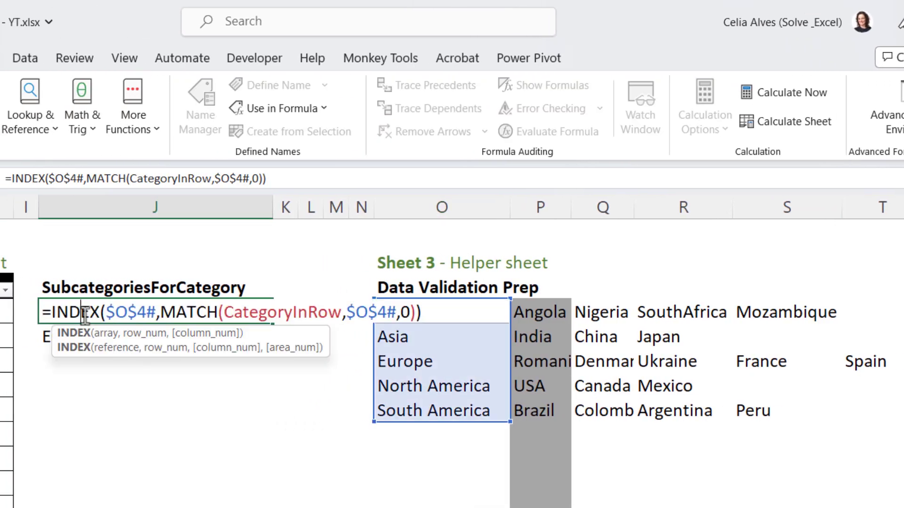
pyautogui.click(52, 314)
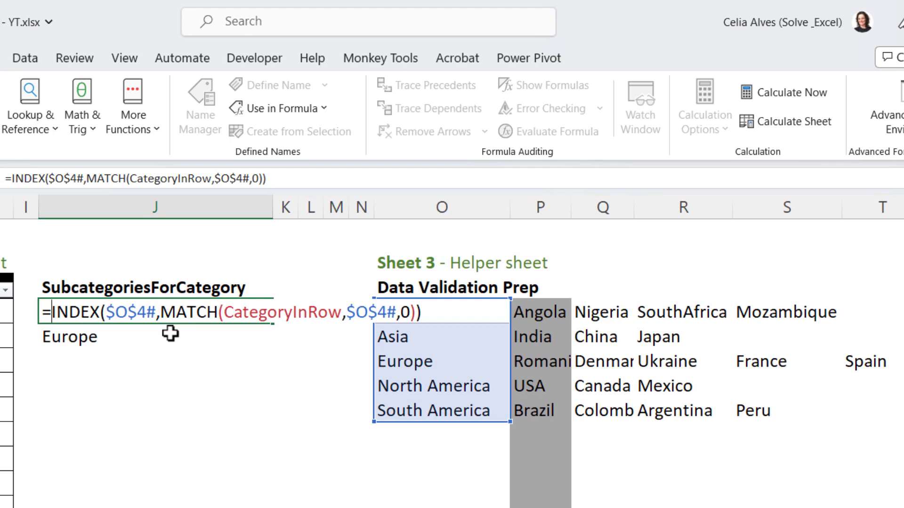
pyautogui.write('OFFSET(')
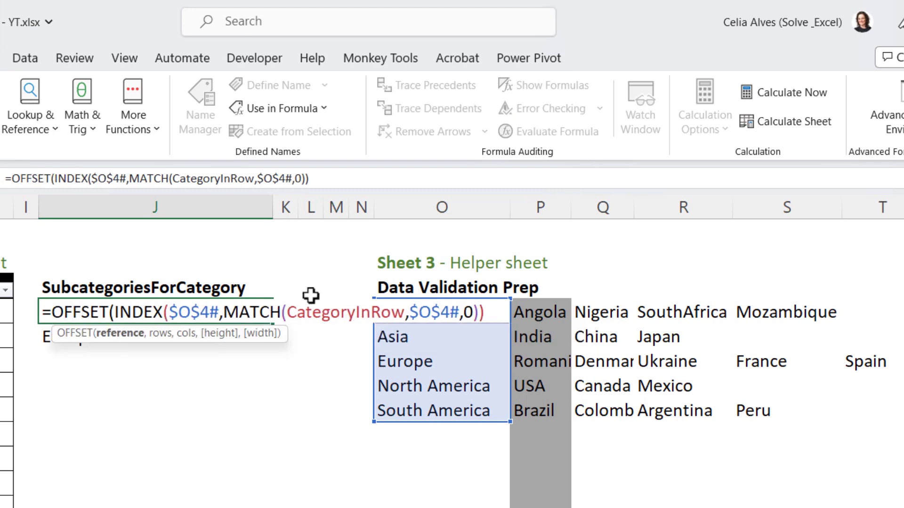
pyautogui.click(329, 182)
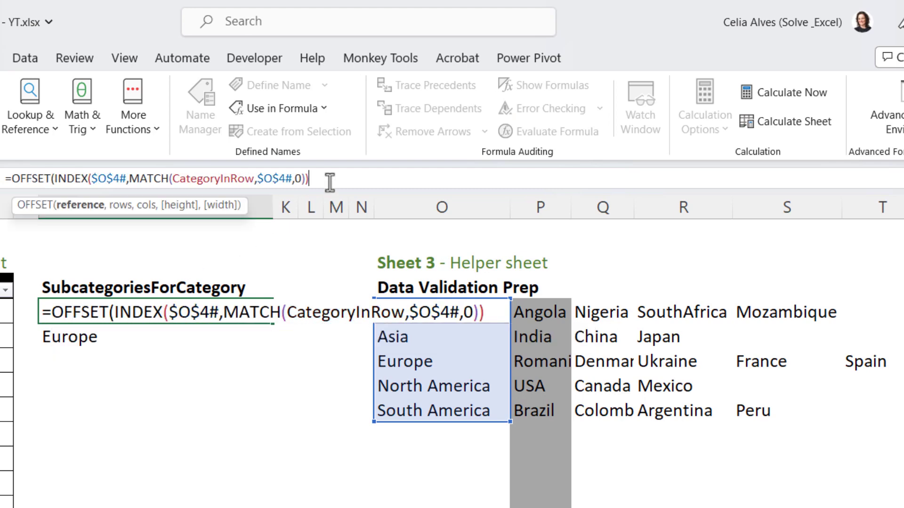
pyautogui.click(491, 313)
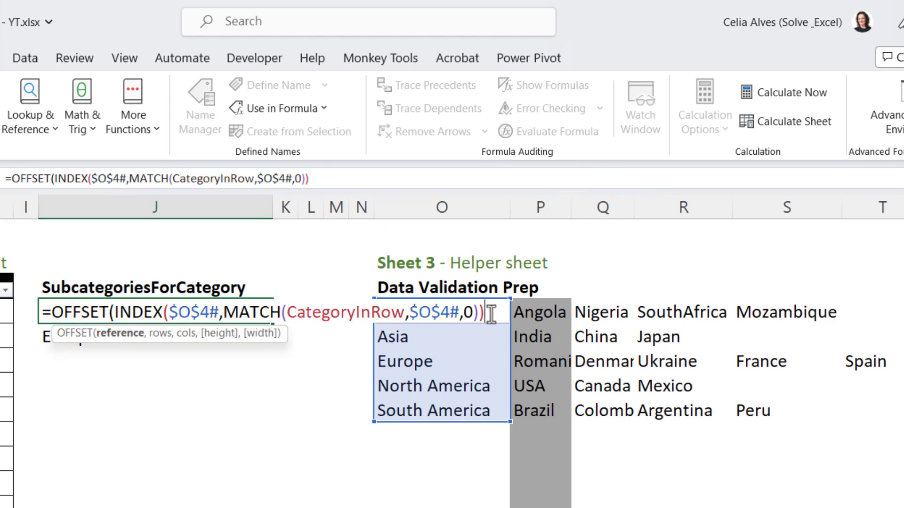
pyautogui.write(',')
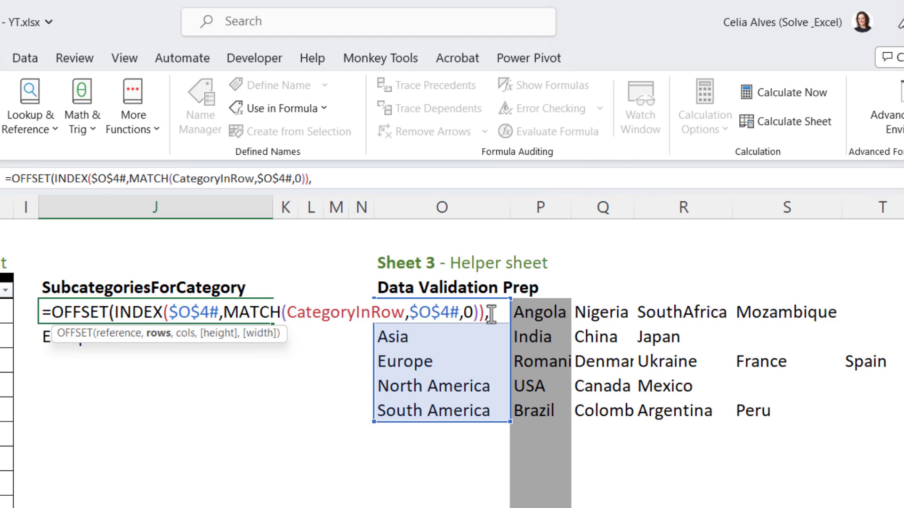
pyautogui.write('0,1')
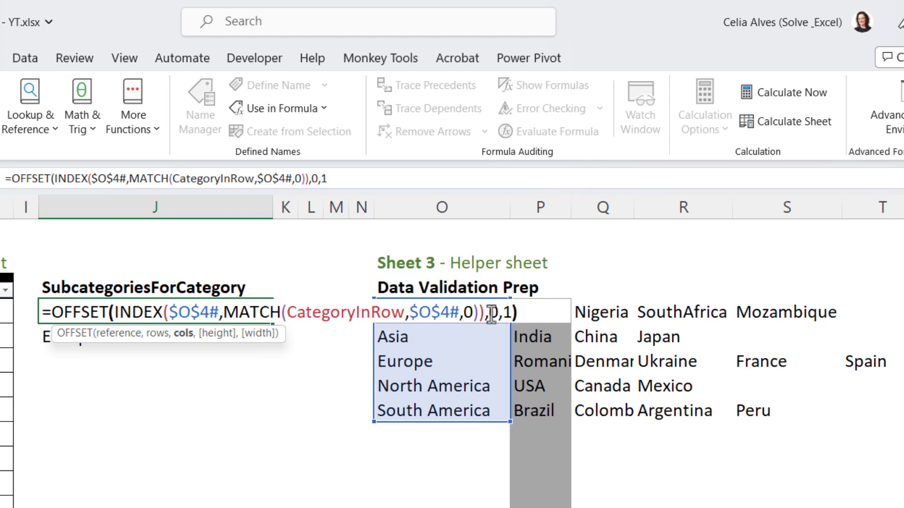
pyautogui.hotkey('ctrl', 'Return')
pyautogui.press('Down')
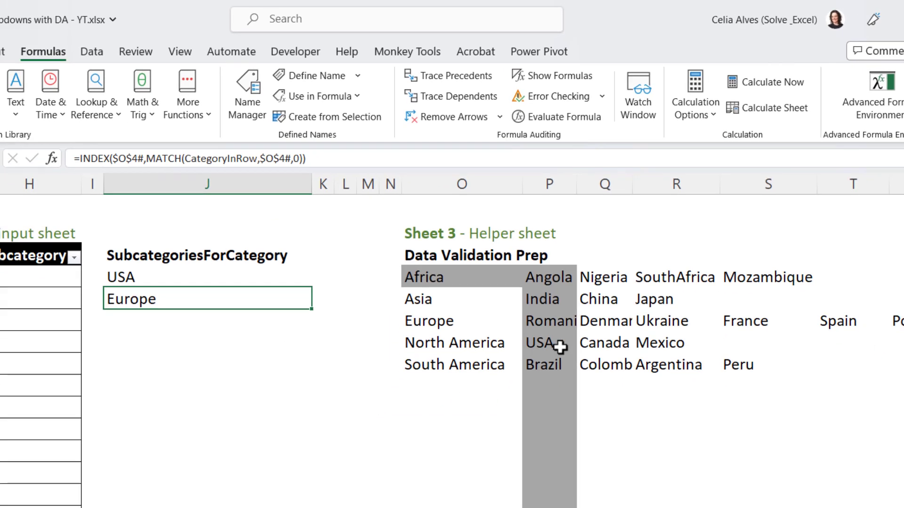
# Check the spilled list in P7 and append the spill operator # to the end of the OFFSET formula in J4.
pyautogui.click(539, 386)
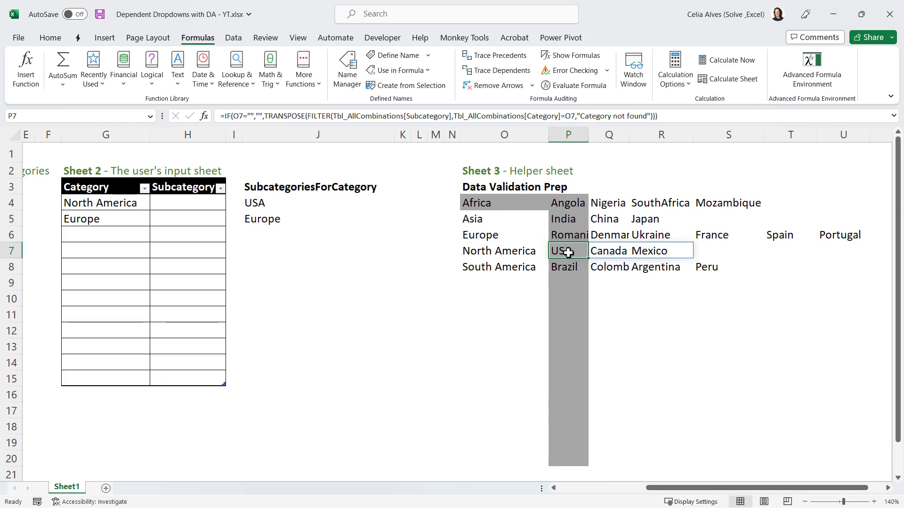
pyautogui.doubleClick(264, 206)
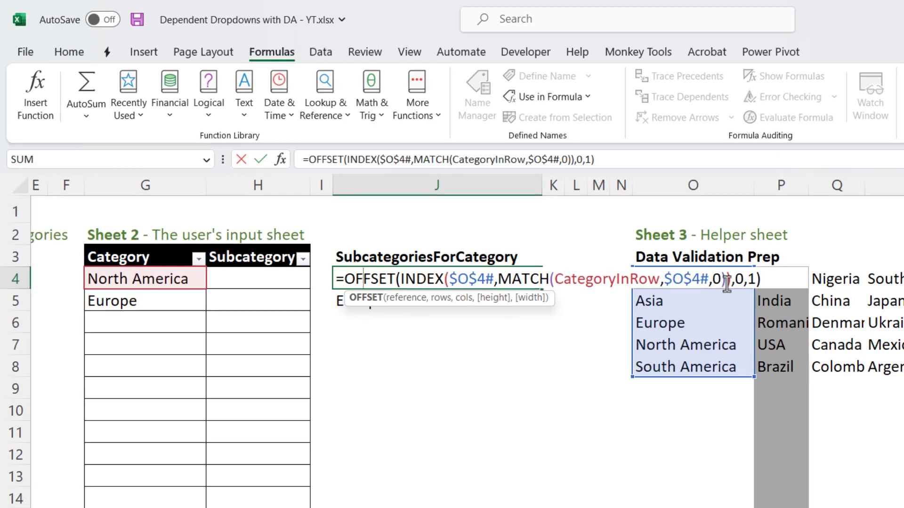
pyautogui.click(763, 281)
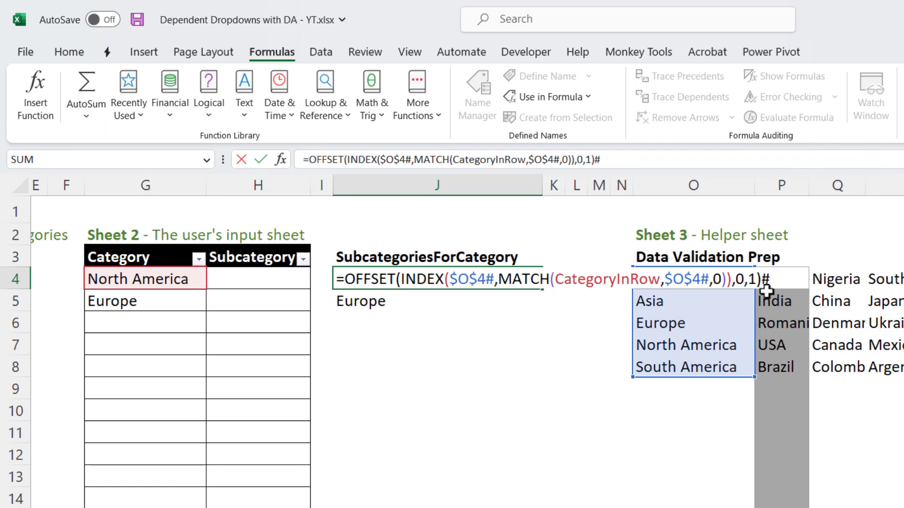
pyautogui.press('Return')
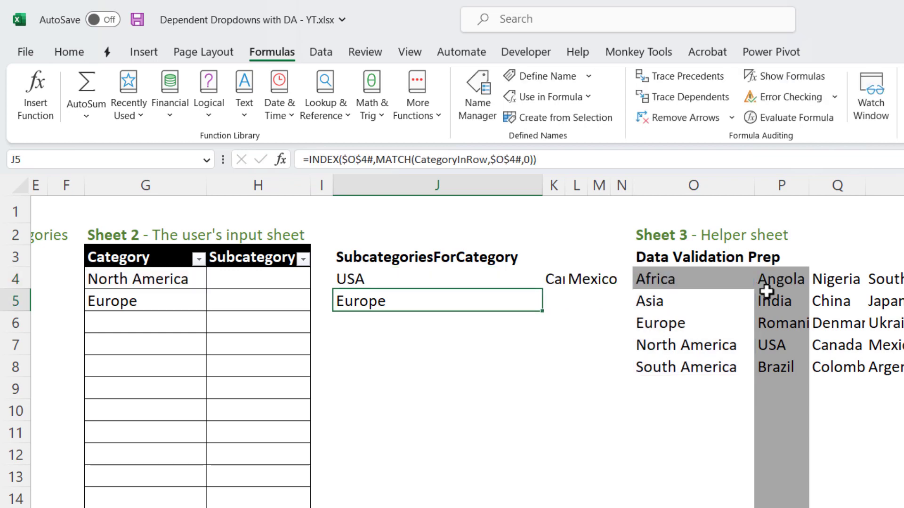
# Autofit the widths of columns J through N to show the spilled subcategories in row 4.
pyautogui.moveTo(500, 187); pyautogui.dragTo(611, 186)
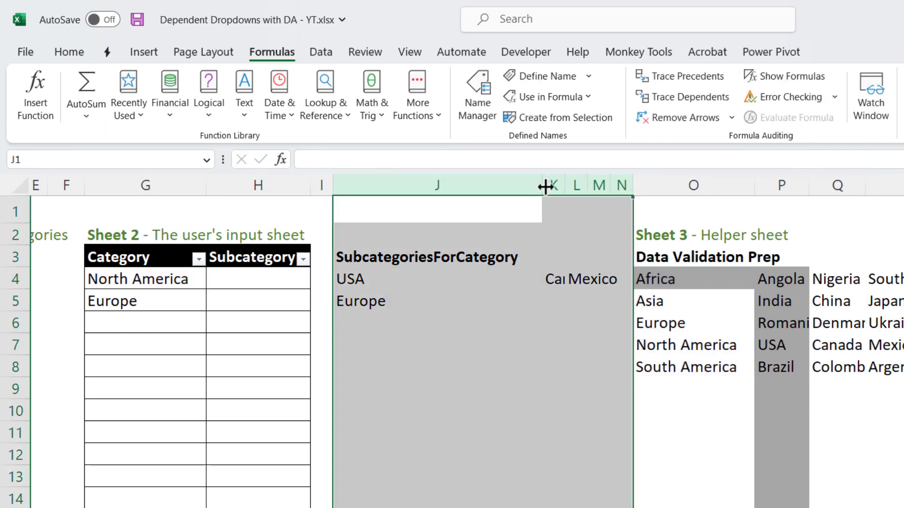
pyautogui.doubleClick(542, 186)
pyautogui.click(402, 279)
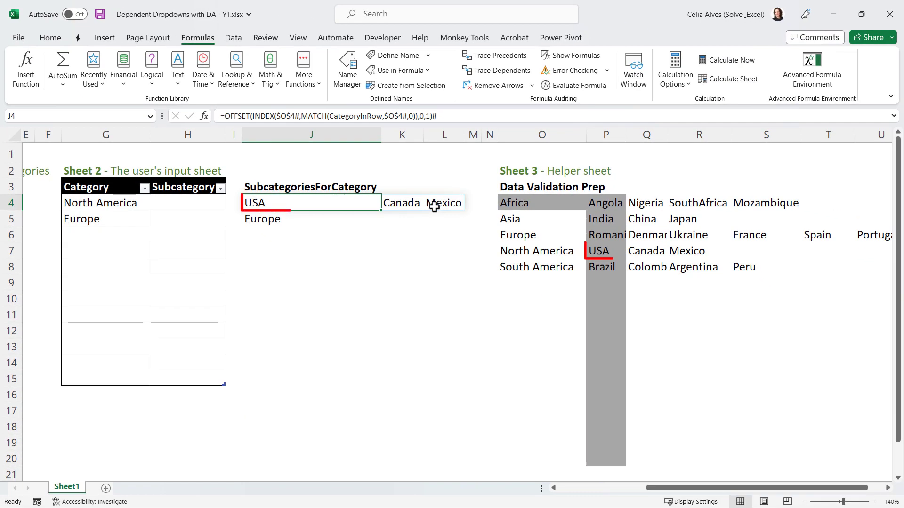
# Compare the spilled list in J4 with the North America subcategories in P7:R7 and the category in G4.
pyautogui.moveTo(603, 252); pyautogui.dragTo(714, 253)
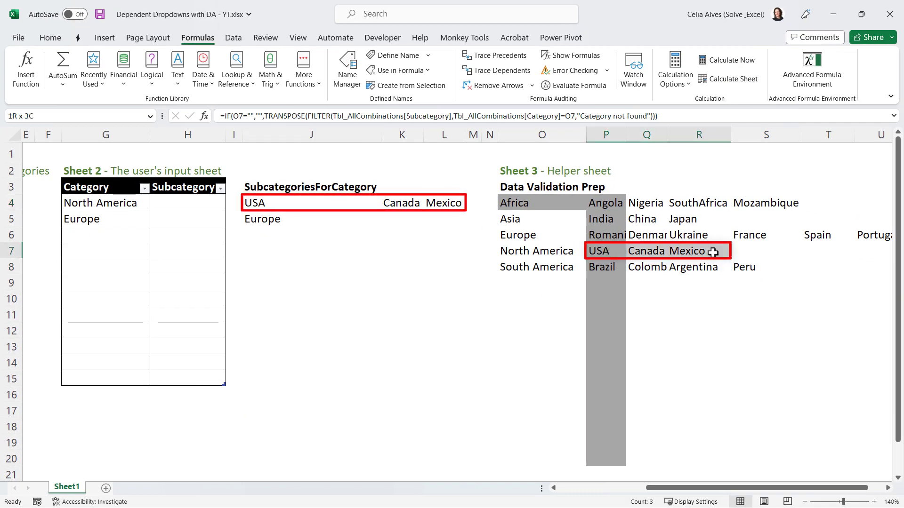
pyautogui.click(251, 204)
pyautogui.click(107, 205)
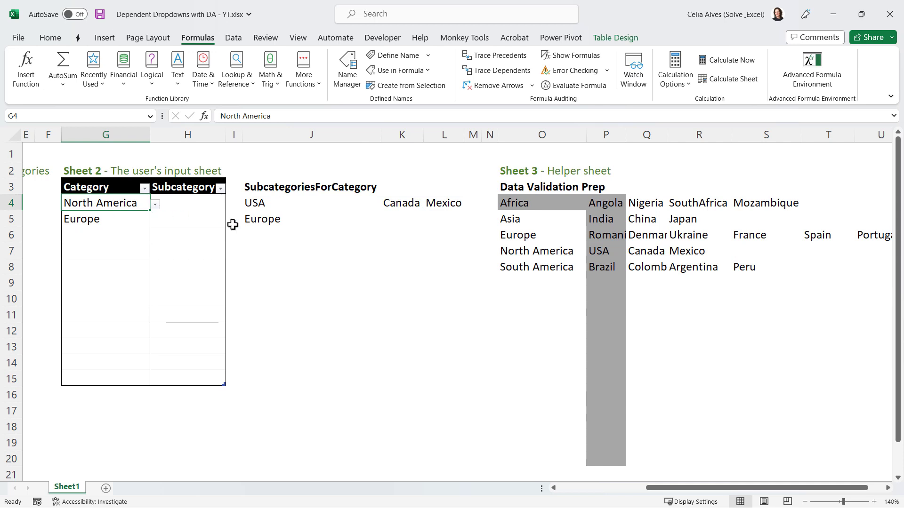
# Fill the OFFSET formula from J4 down to J5, replacing the older INDEX/MATCH formula.
pyautogui.click(252, 219)
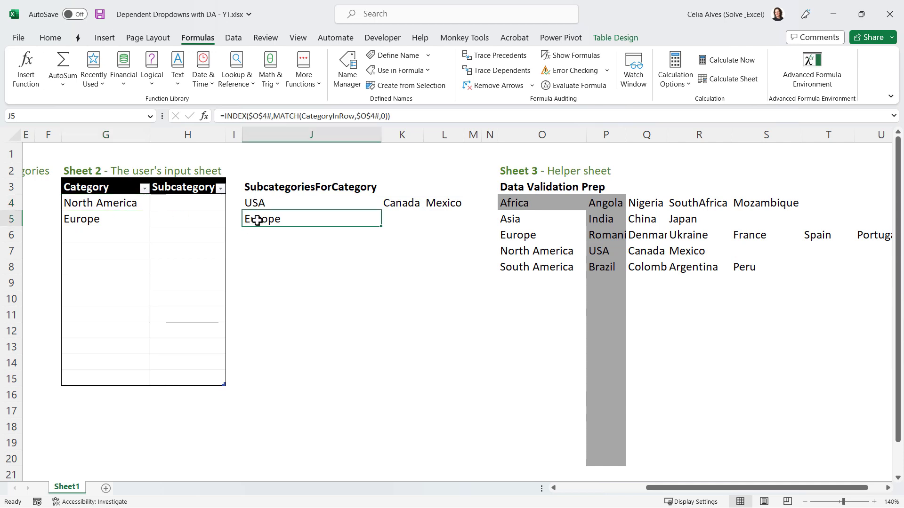
pyautogui.click(399, 204)
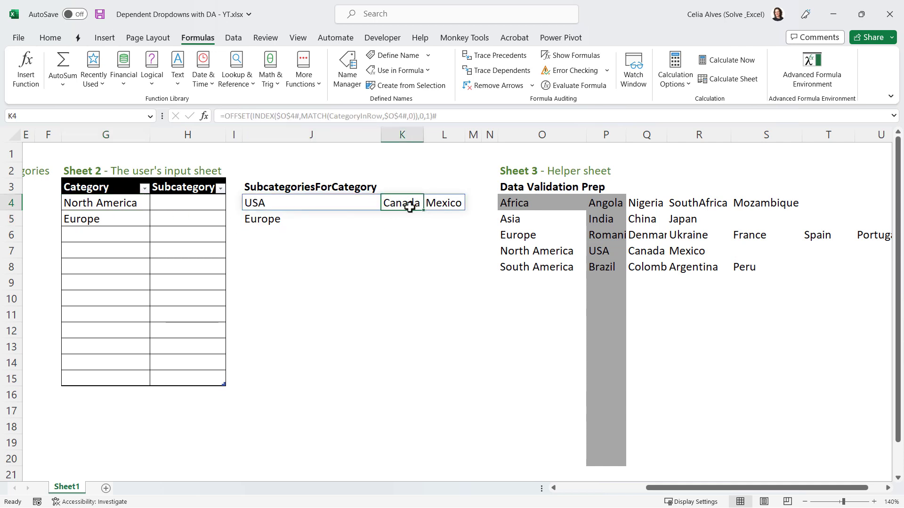
pyautogui.click(280, 204)
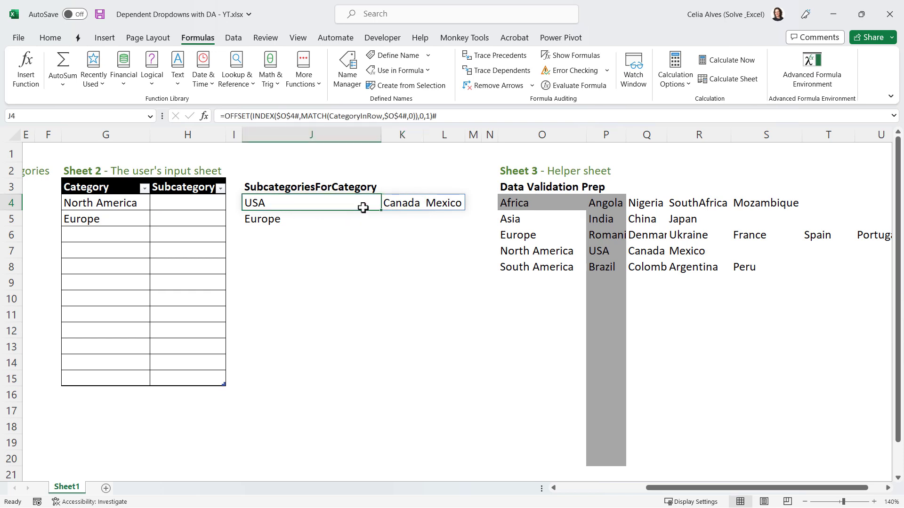
pyautogui.moveTo(383, 214); pyautogui.dragTo(382, 228)
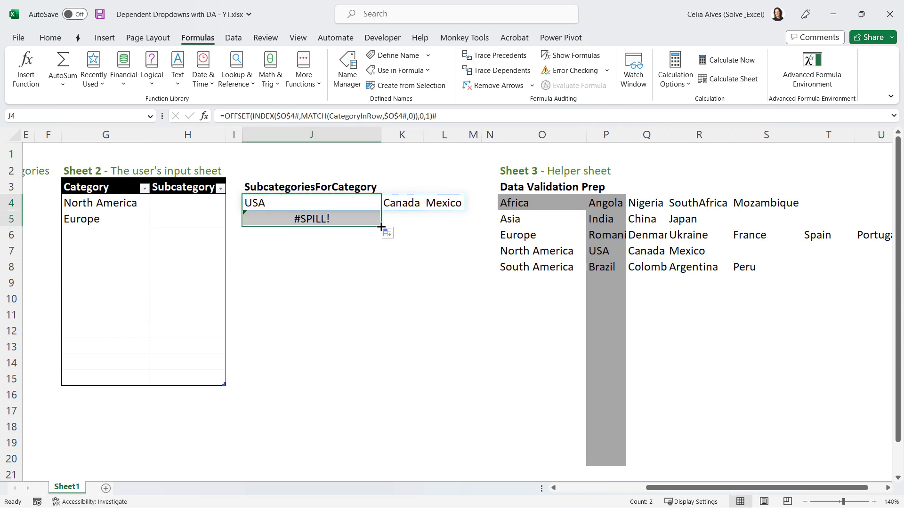
# Examine the Europe subcategory list in P6 and the room available in J5:N5 for the spill.
pyautogui.click(521, 236)
pyautogui.click(594, 234)
pyautogui.moveTo(676, 489); pyautogui.dragTo(588, 488)
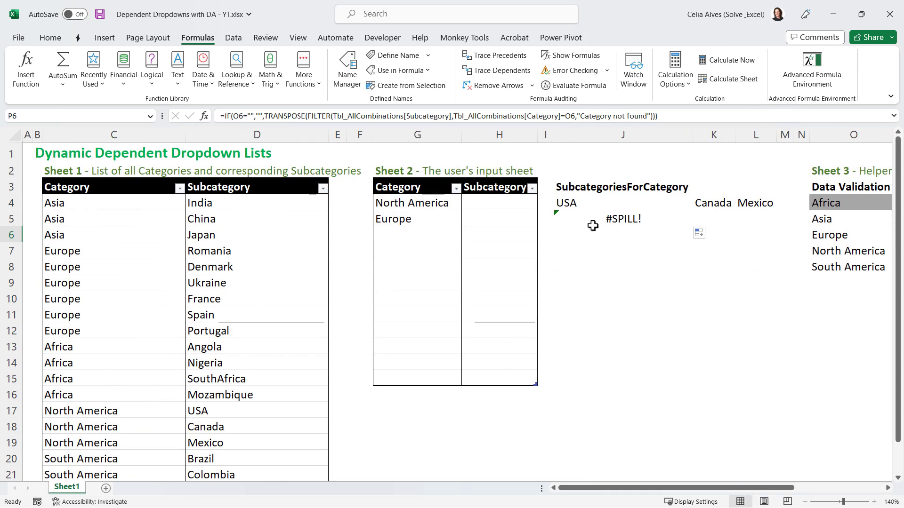
pyautogui.moveTo(593, 225); pyautogui.dragTo(797, 222)
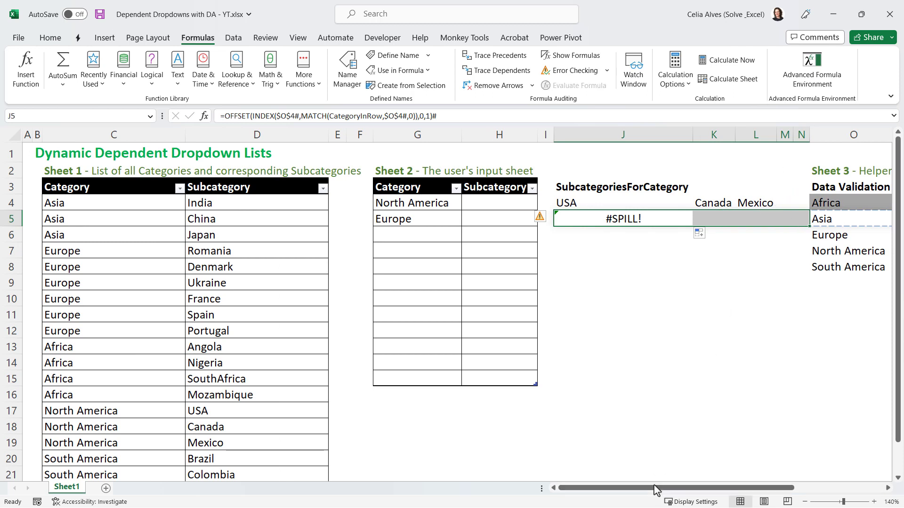
pyautogui.moveTo(658, 488); pyautogui.dragTo(619, 492)
pyautogui.moveTo(537, 489); pyautogui.dragTo(537, 488)
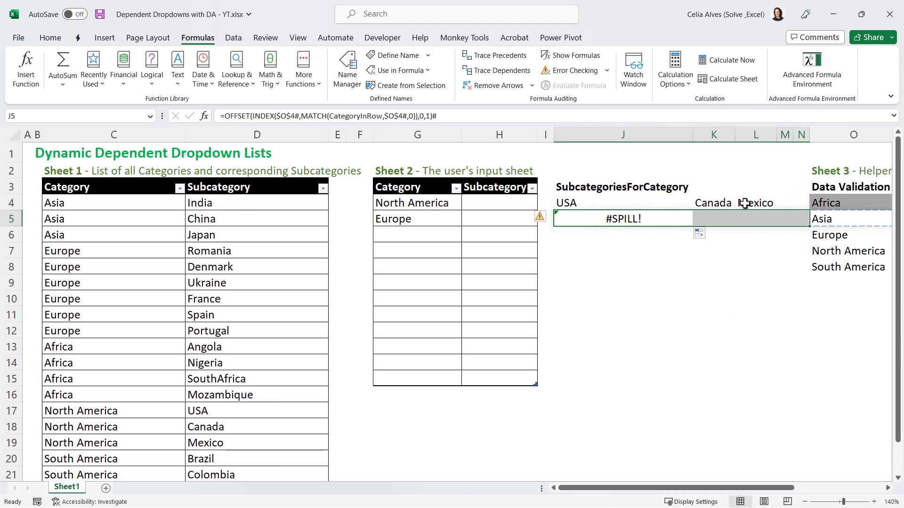
# Insert a blank column at N to make room for the spill and autofit the widths of columns J through O.
pyautogui.click(799, 133)
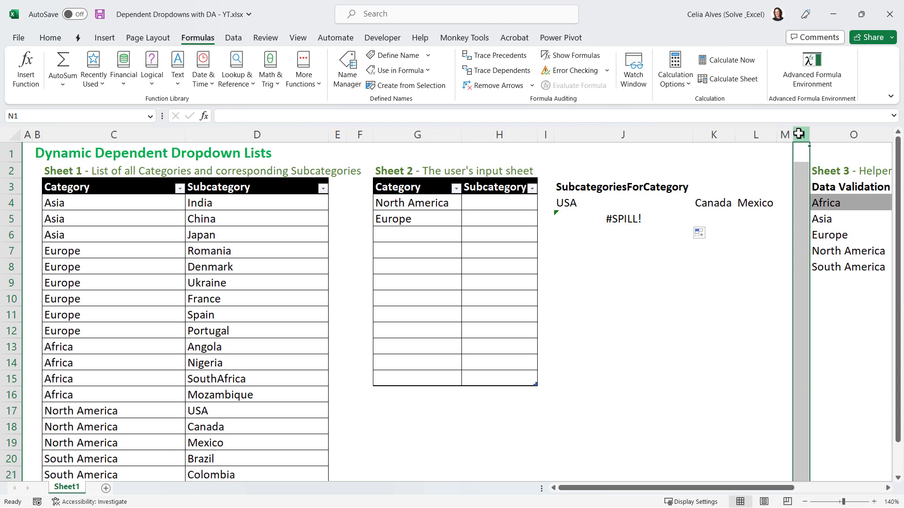
pyautogui.hotkey('ctrl', 'shift', '=')
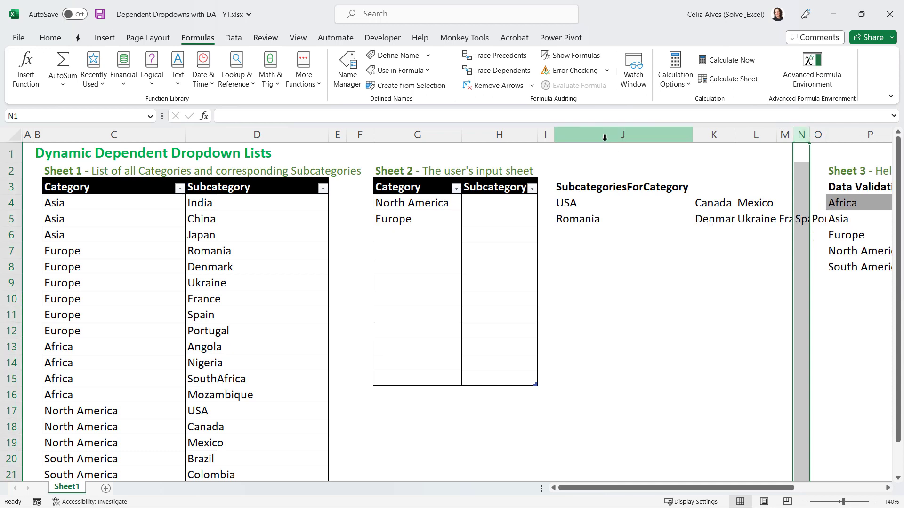
pyautogui.moveTo(605, 137); pyautogui.dragTo(809, 131)
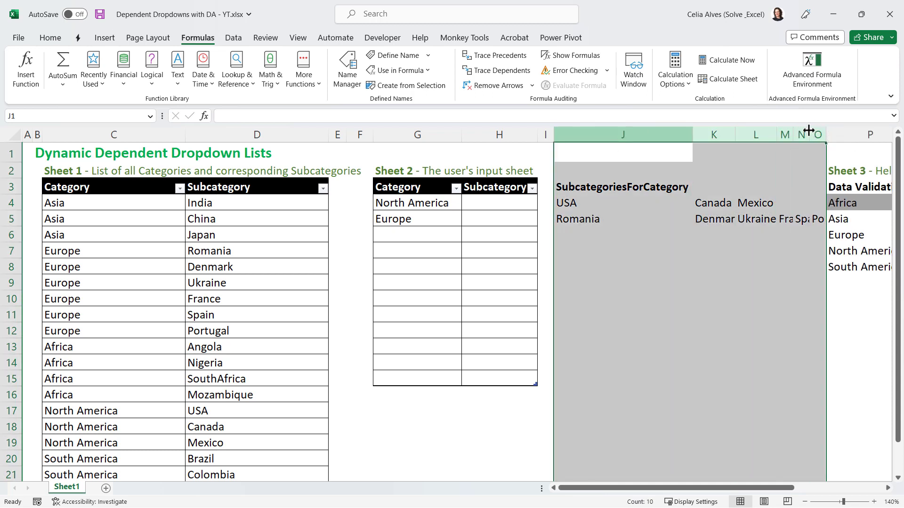
pyautogui.doubleClick(776, 133)
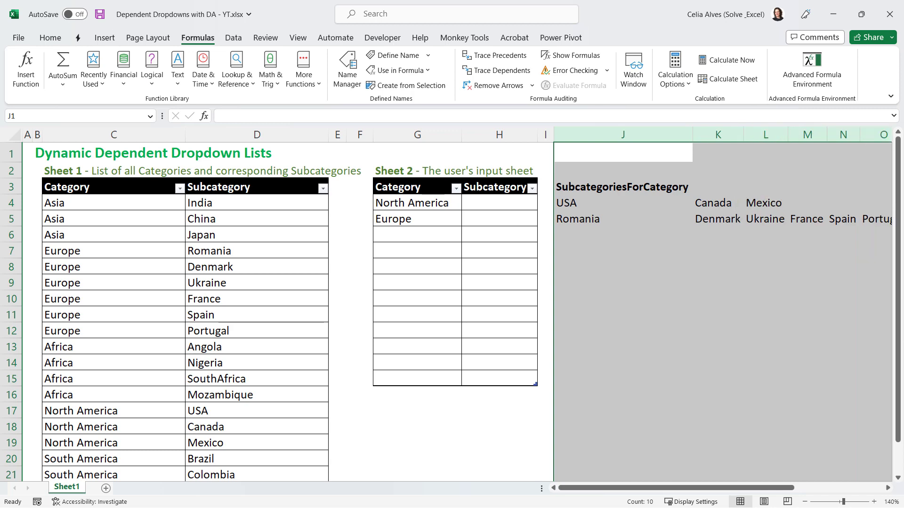
# Change the category in G5 to Asia using its dropdown list.
pyautogui.moveTo(655, 489); pyautogui.dragTo(734, 484)
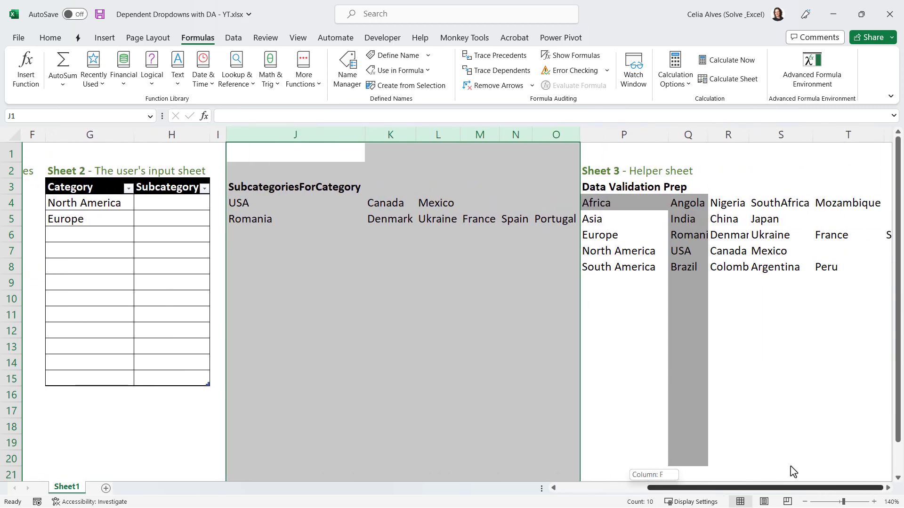
pyautogui.click(294, 219)
pyautogui.click(104, 221)
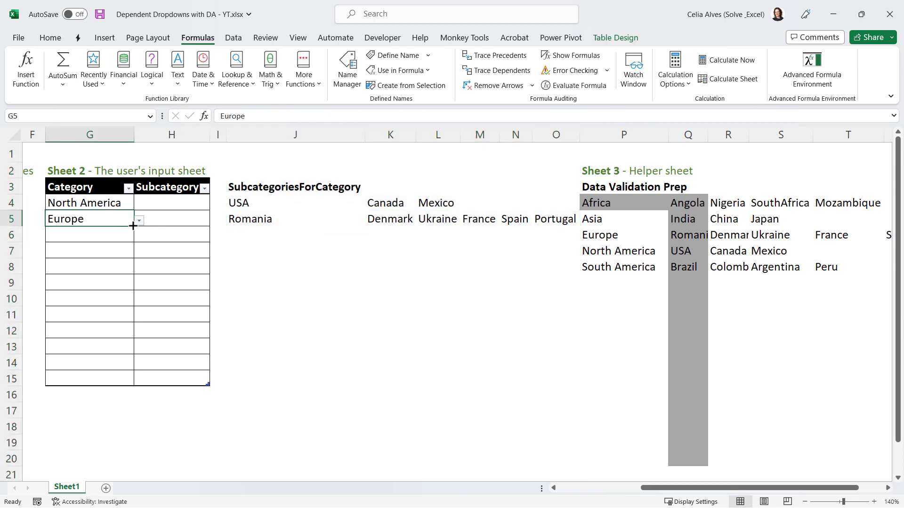
pyautogui.click(139, 220)
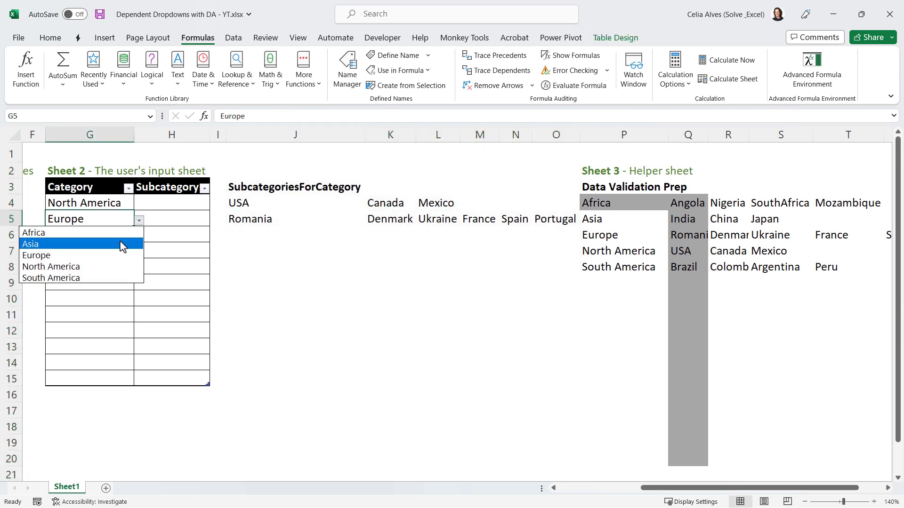
pyautogui.click(121, 245)
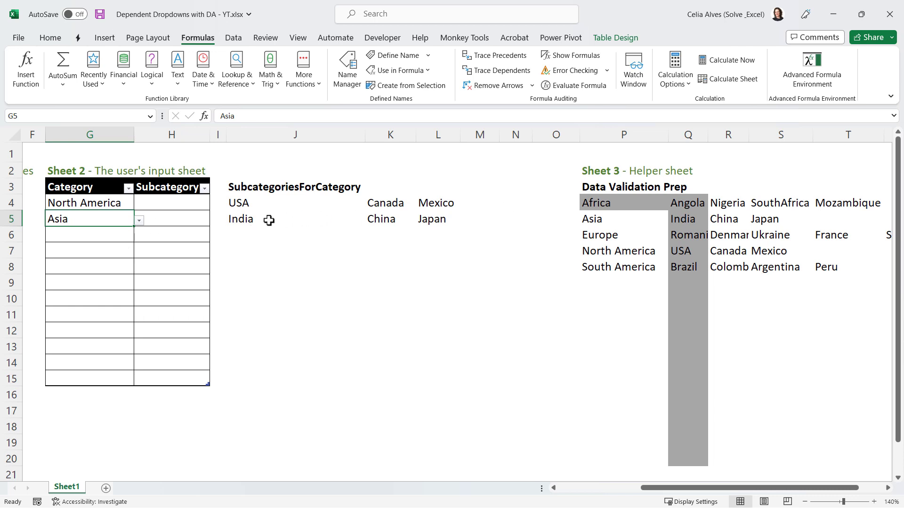
# Check the OFFSET formulas in J5 and J4 and their references to the helper category list.
pyautogui.click(236, 221)
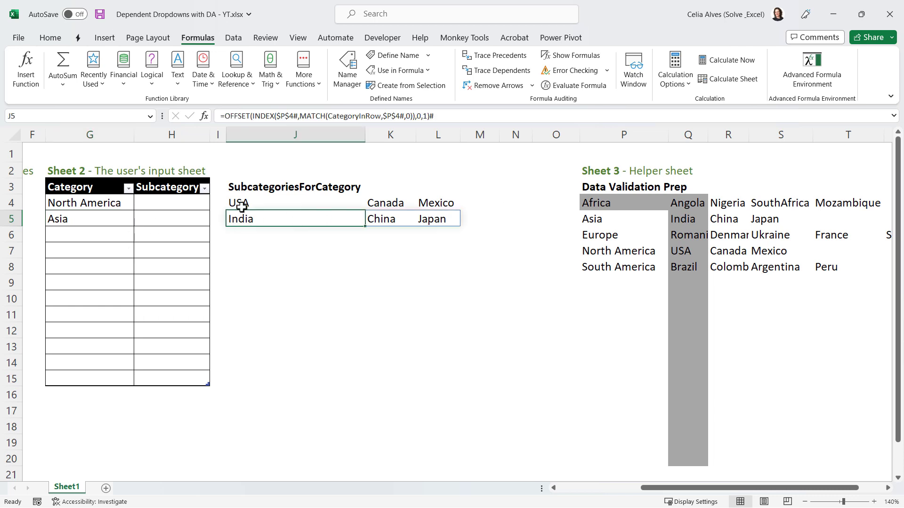
pyautogui.click(242, 208)
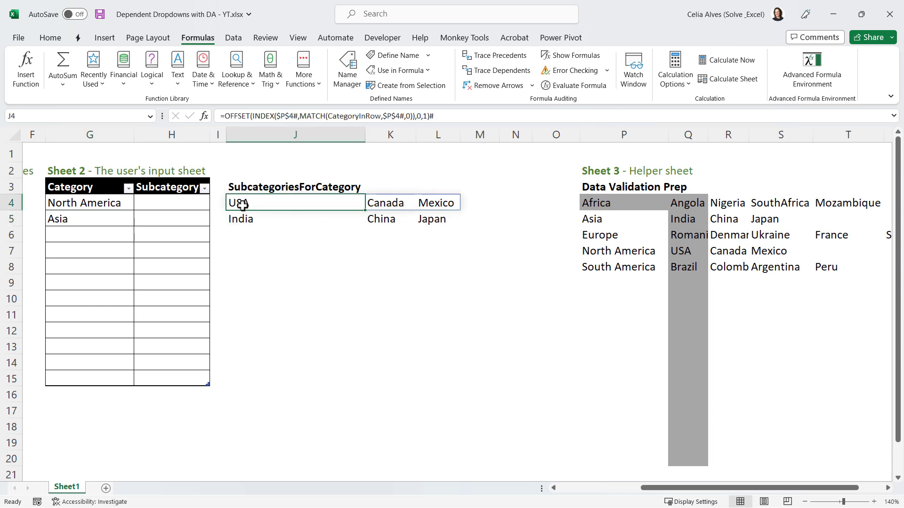
pyautogui.doubleClick(242, 203)
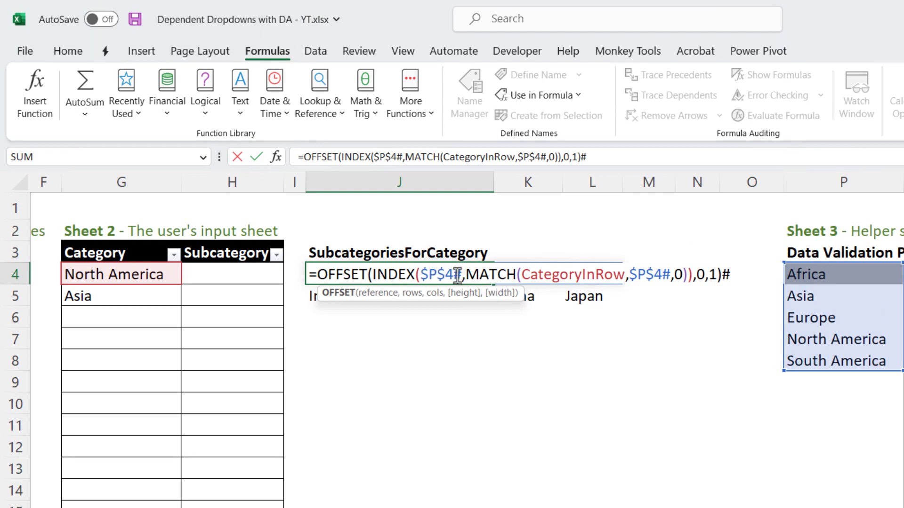
pyautogui.press('Escape')
# Delete the empty column O before the helper section.
pyautogui.click(756, 180)
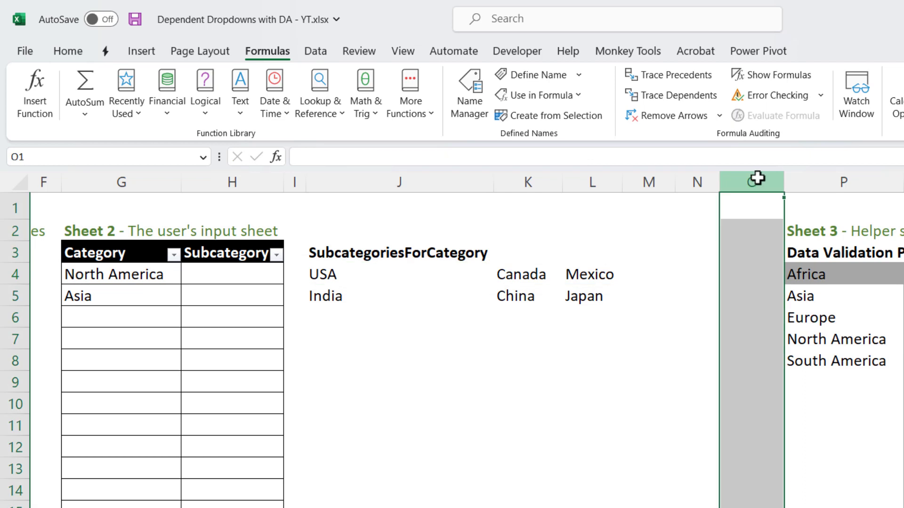
pyautogui.hotkey('ctrl', '-')
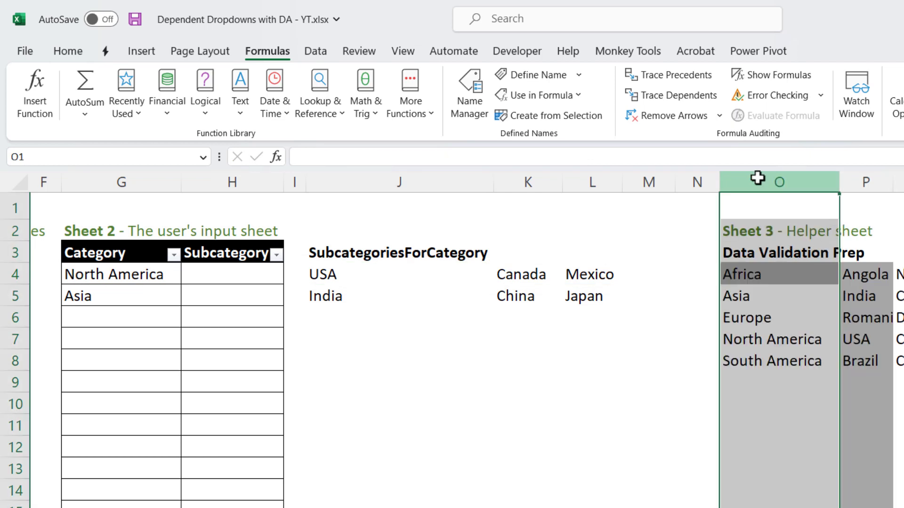
# Copy the full text of the J4 formula, =OFFSET(INDEX($O$4#,MATCH(CategoryInRow,$O$4#,0)),0,1)#, leaving the cell unchanged.
pyautogui.click(320, 274)
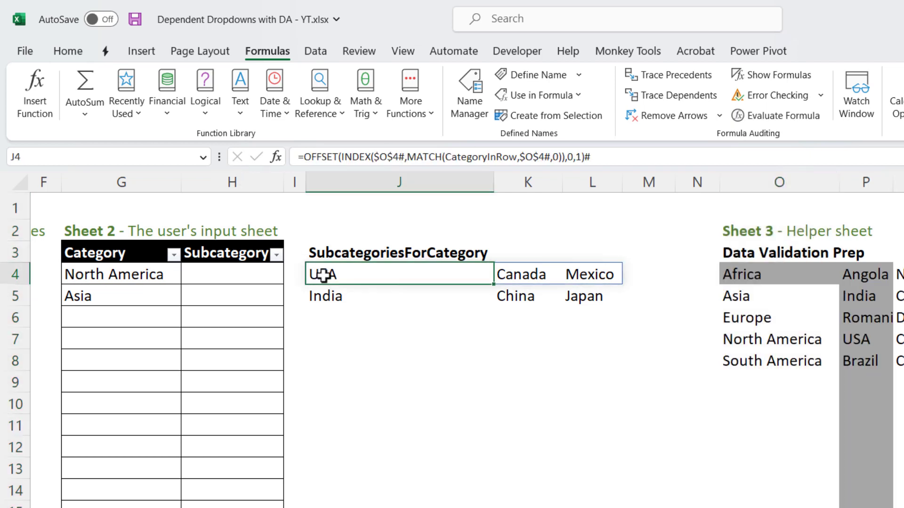
pyautogui.doubleClick(323, 274)
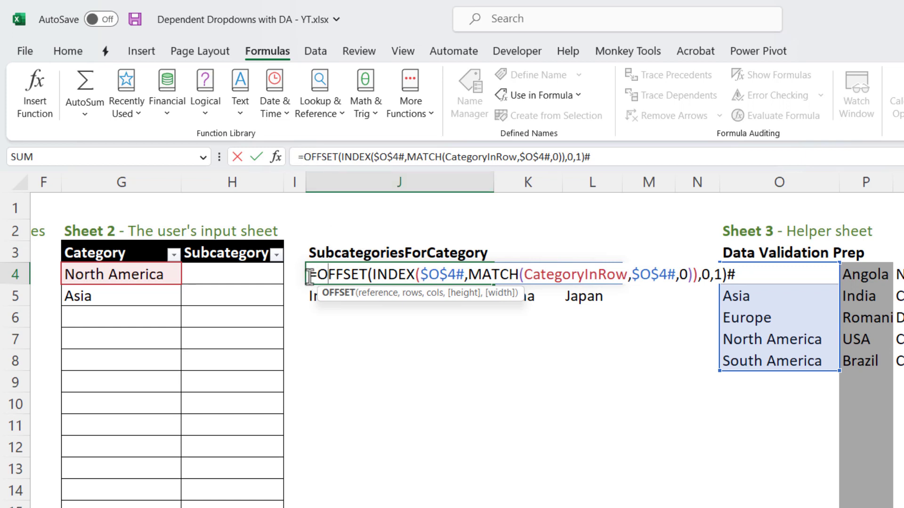
pyautogui.moveTo(309, 274); pyautogui.dragTo(783, 304)
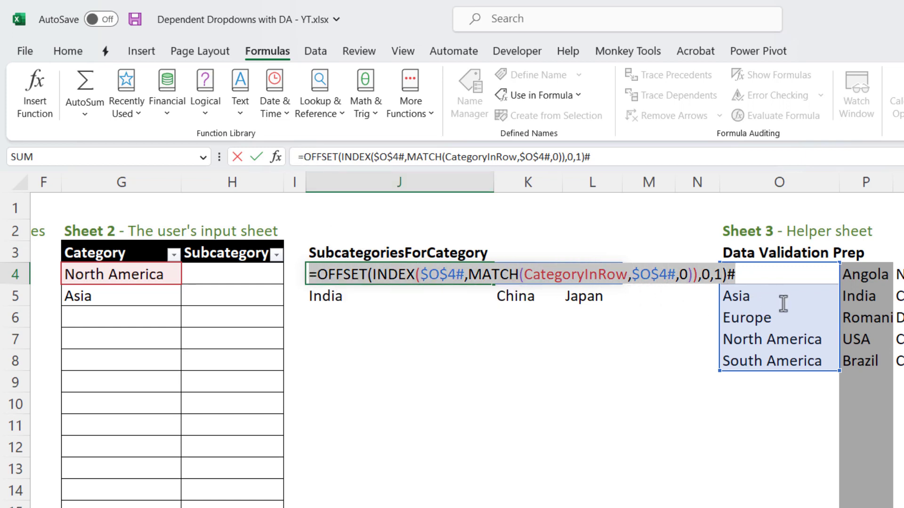
pyautogui.press('Escape')
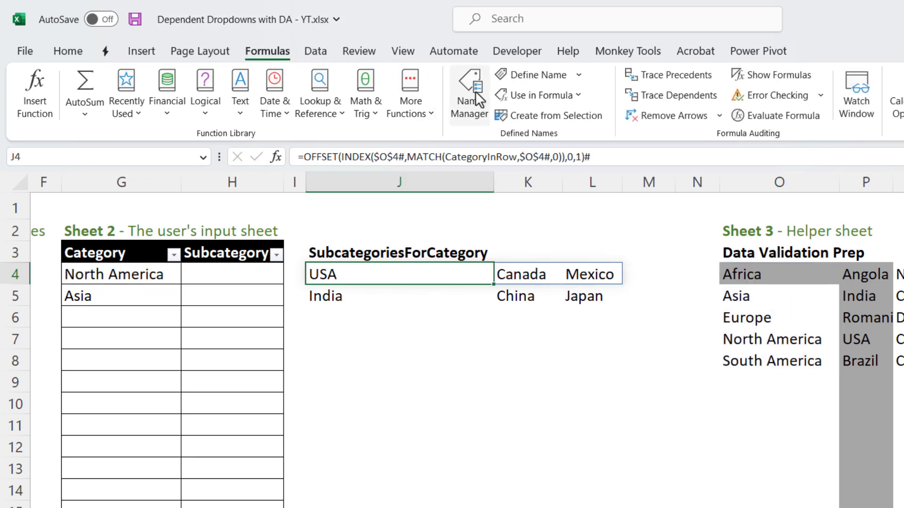
# Define a workbook-scoped name SubcategoriesForCategory that refers to the copied OFFSET formula.
pyautogui.click(513, 75)
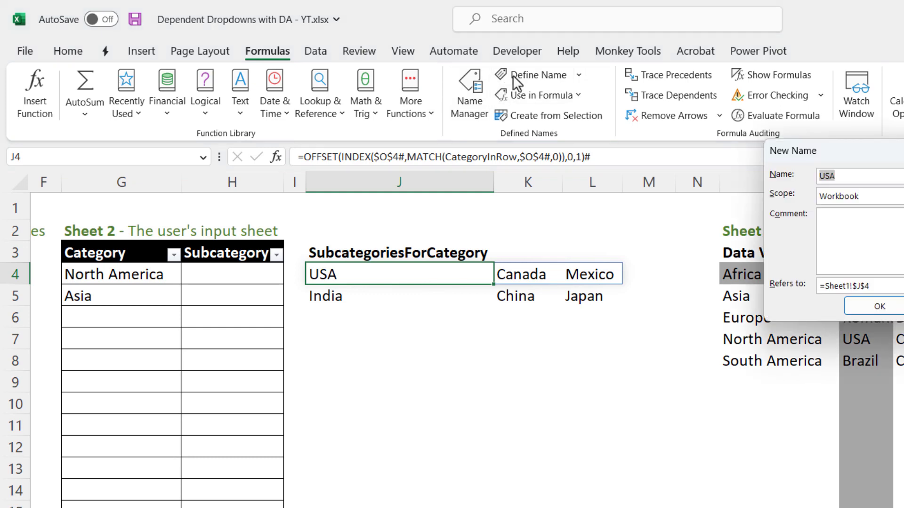
pyautogui.moveTo(846, 151); pyautogui.dragTo(327, 304)
pyautogui.click(393, 305)
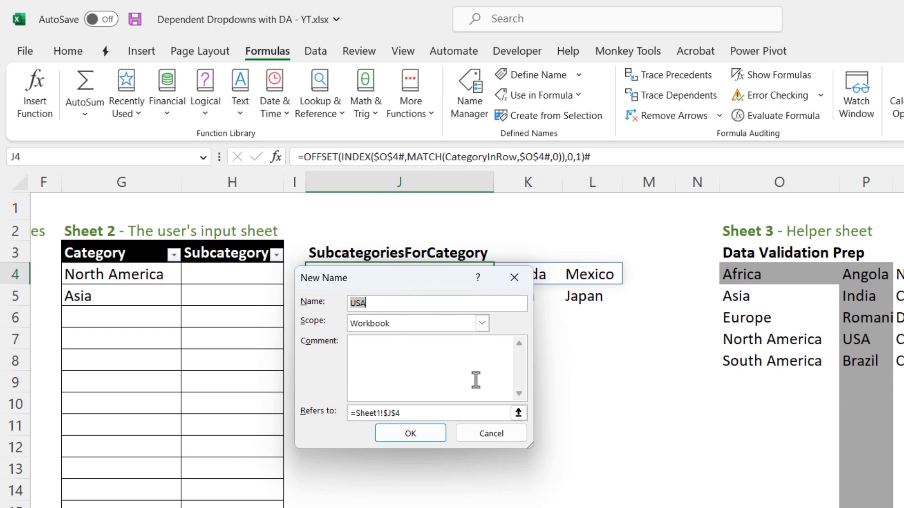
pyautogui.press('BackSpace')
pyautogui.write('SubcategoriesForCategory')
pyautogui.click(428, 413)
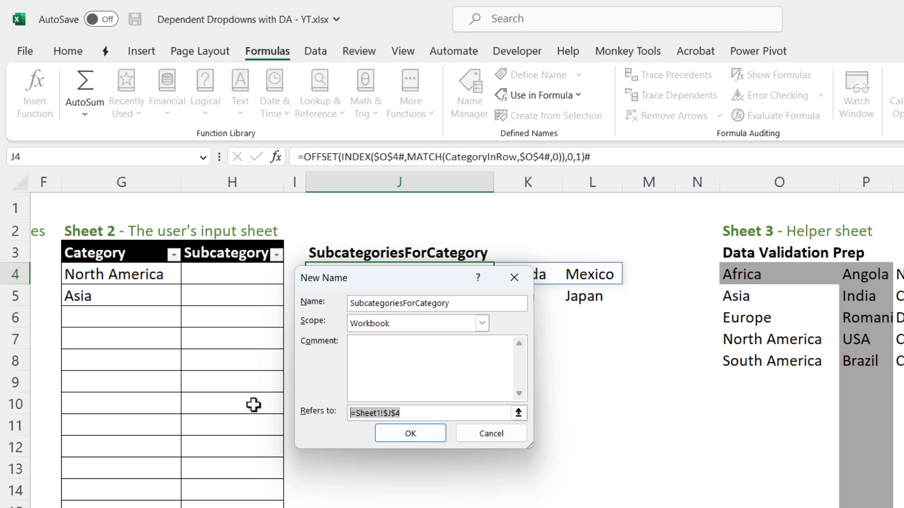
pyautogui.hotkey('ctrl', 'v')
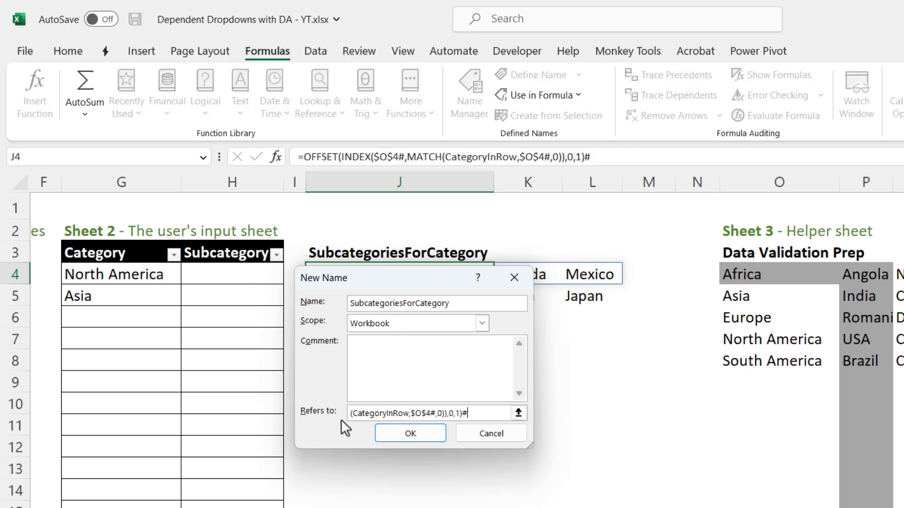
pyautogui.moveTo(468, 413); pyautogui.dragTo(246, 410)
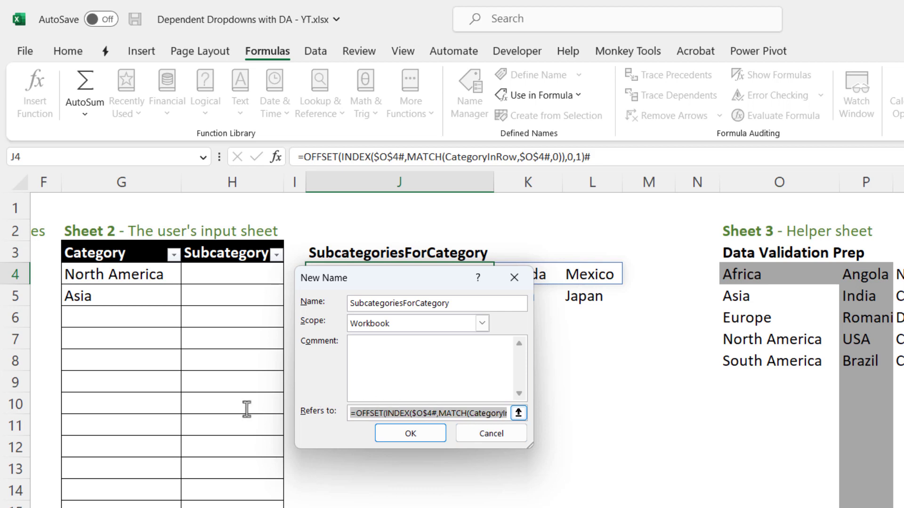
pyautogui.click(393, 437)
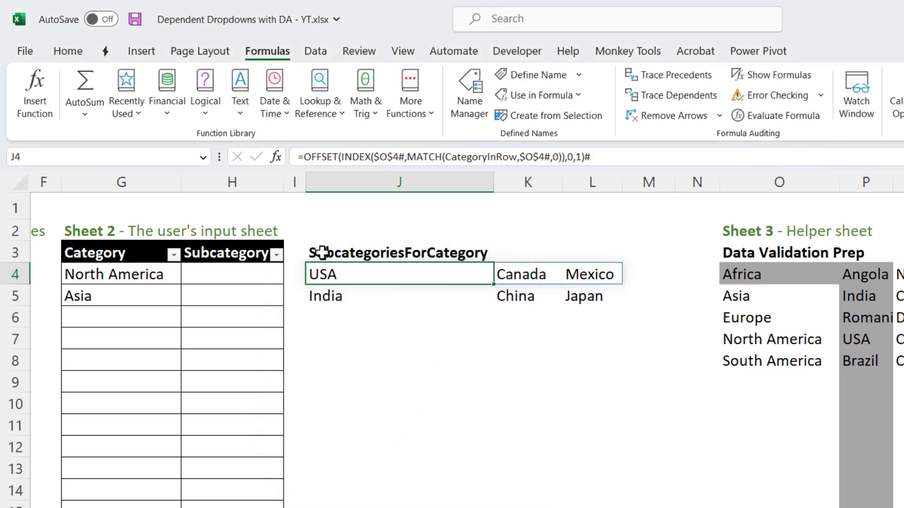
# Clear the SubcategoriesForCategory heading and the test formulas from J3:L5.
pyautogui.moveTo(322, 250); pyautogui.dragTo(577, 297)
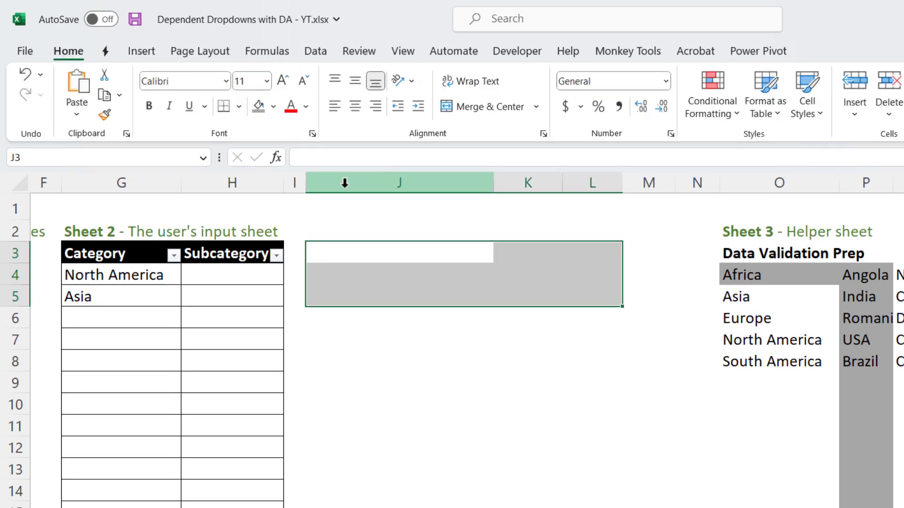
# Narrow the empty columns J through N to one small equal width.
pyautogui.moveTo(345, 179); pyautogui.dragTo(702, 175)
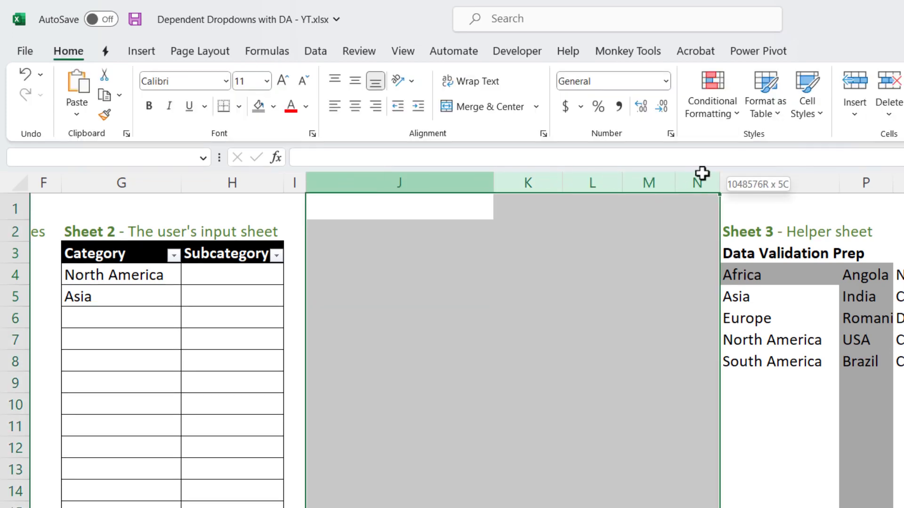
pyautogui.moveTo(493, 183); pyautogui.dragTo(311, 271)
pyautogui.click(269, 278)
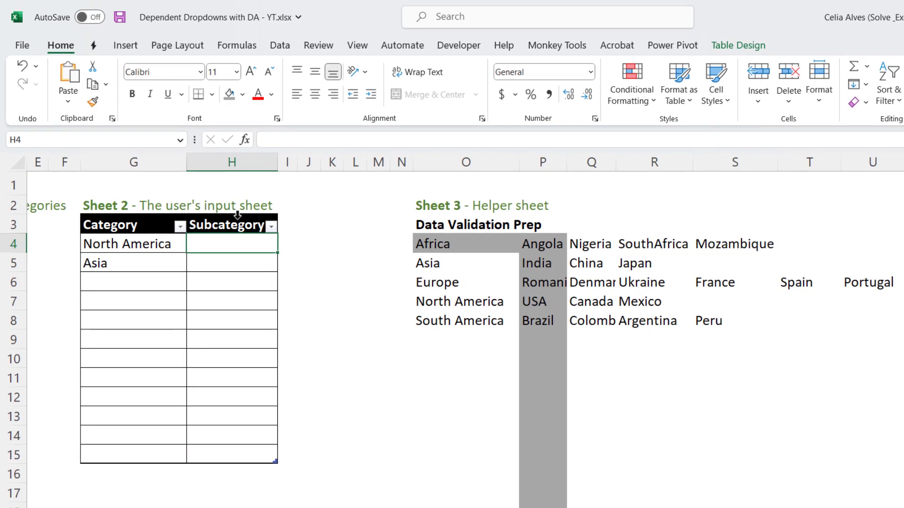
# Add list data validation to the input table's Subcategory column, H4:H15, with the source =SubcategoriesForCategory.
pyautogui.click(237, 216)
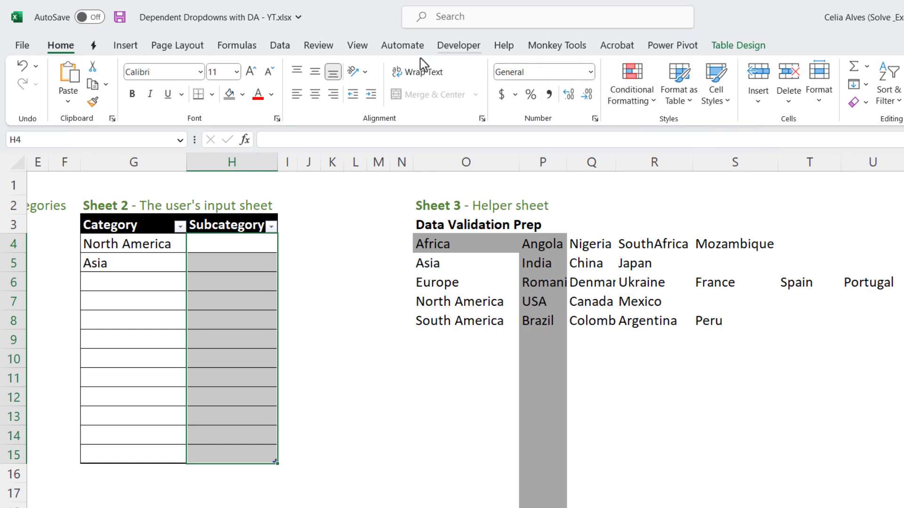
pyautogui.click(280, 45)
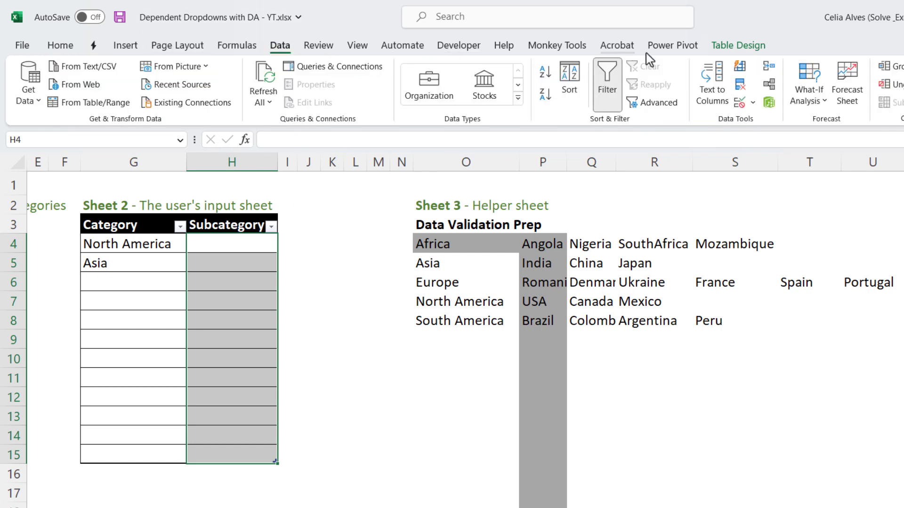
pyautogui.click(740, 107)
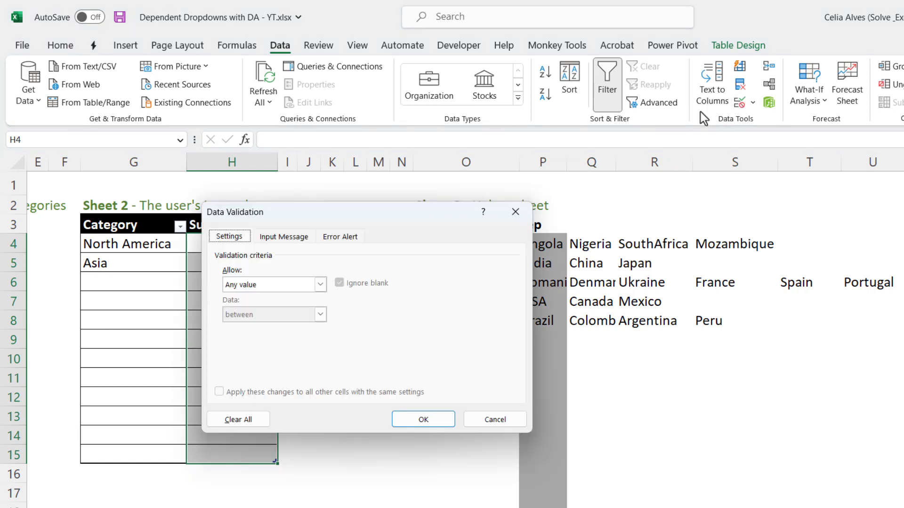
pyautogui.click(273, 284)
pyautogui.click(266, 325)
pyautogui.click(275, 346)
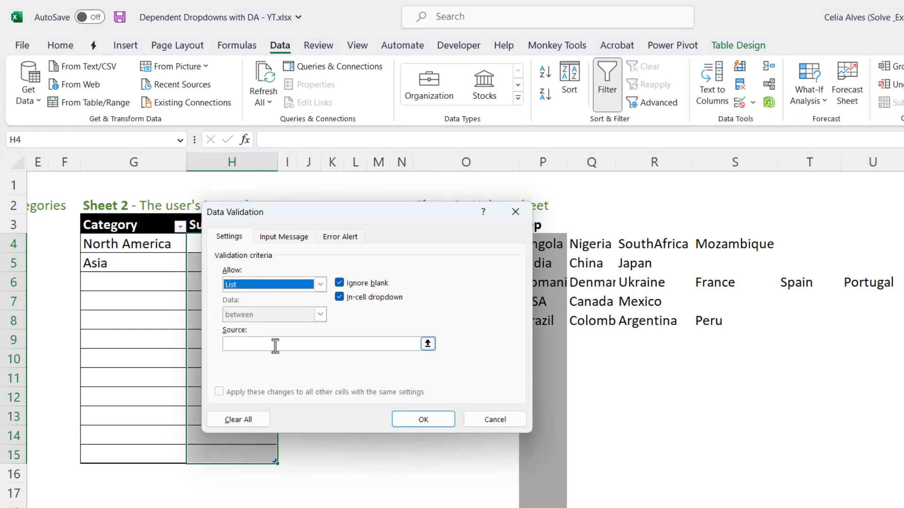
pyautogui.click(275, 346)
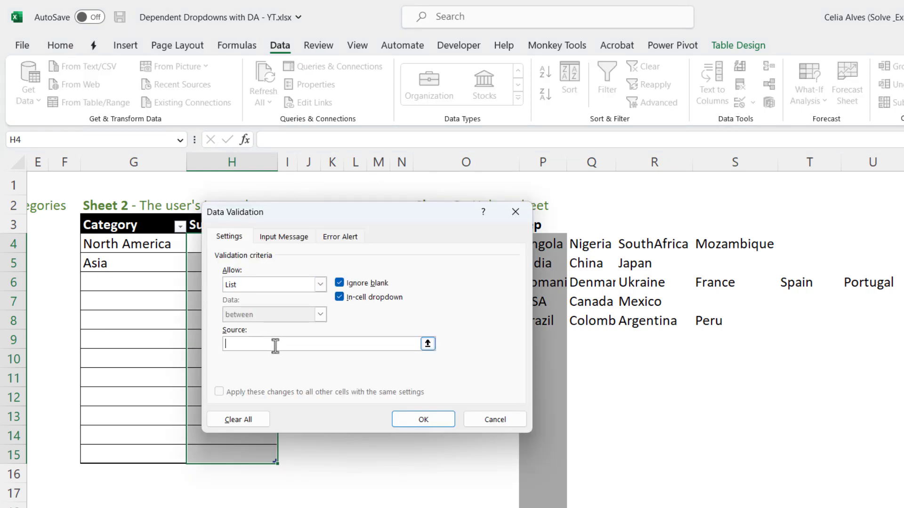
pyautogui.press('F3')
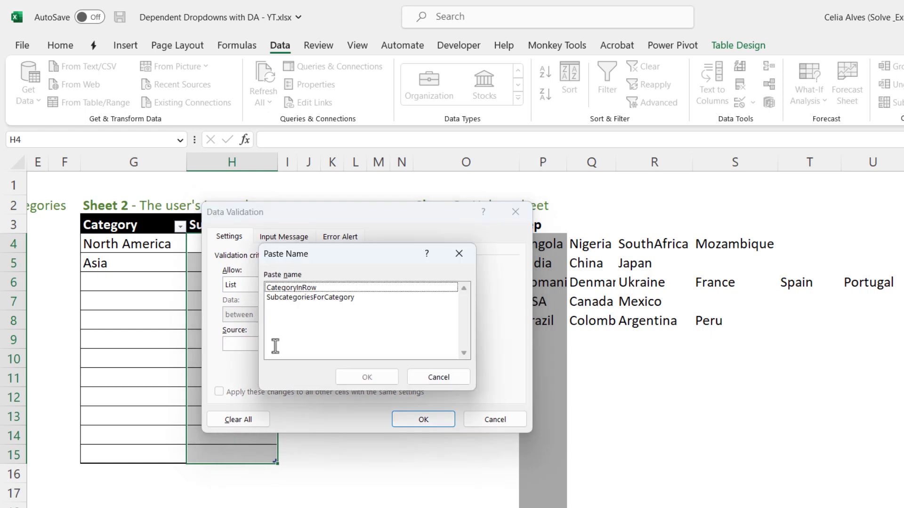
pyautogui.click(299, 298)
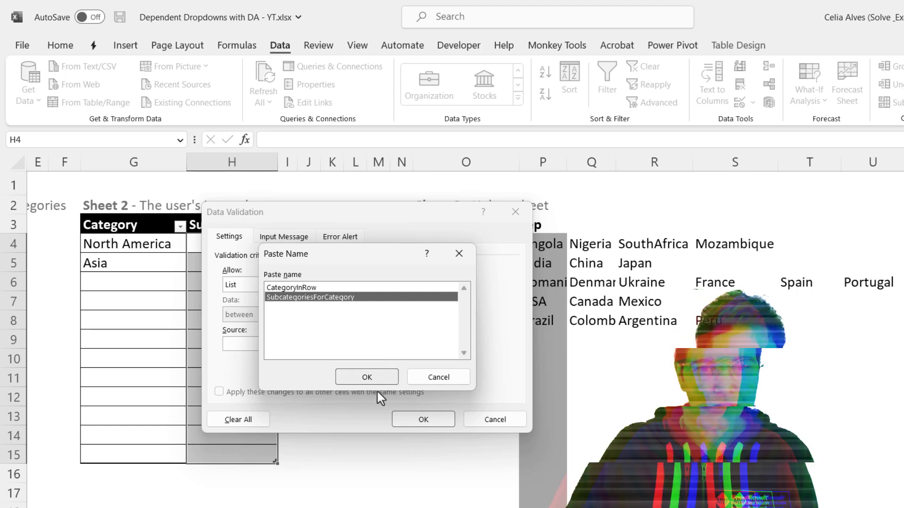
pyautogui.click(380, 378)
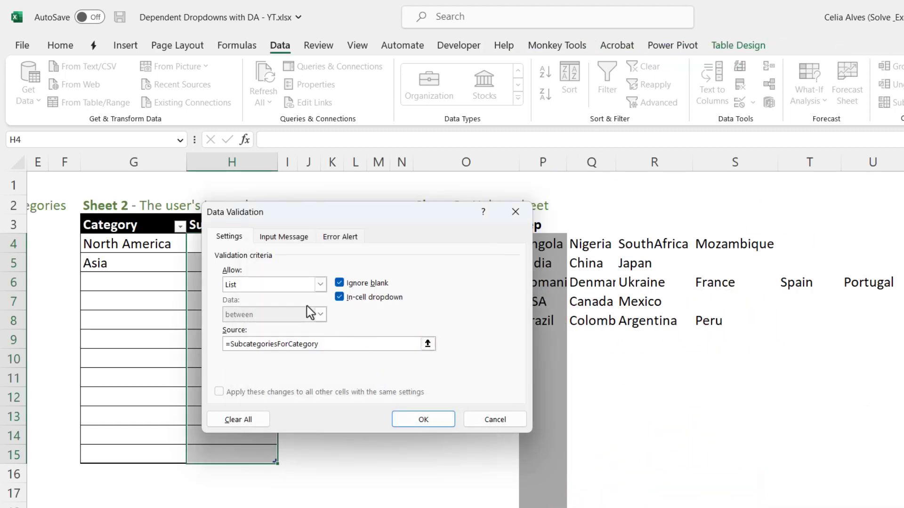
pyautogui.click(425, 421)
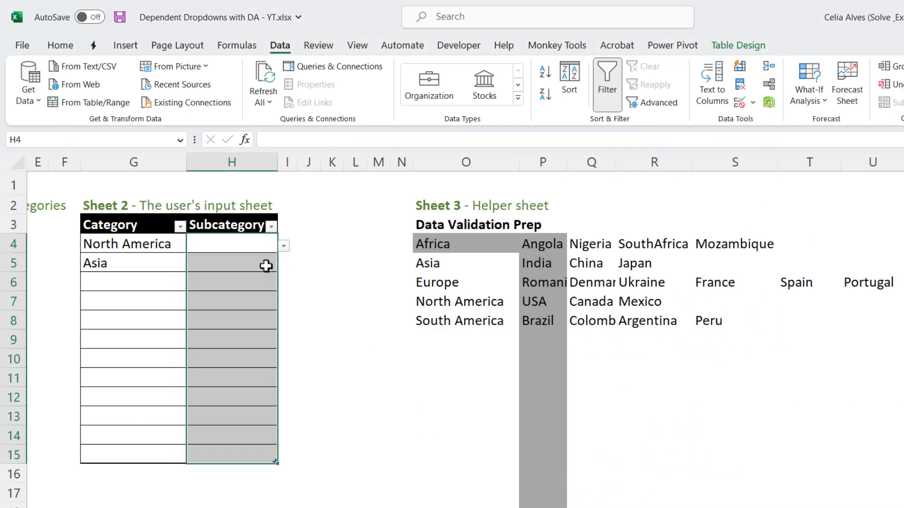
# Choose Canada as the North America subcategory in H4 and China as the Asia subcategory in H5.
pyautogui.click(256, 246)
pyautogui.click(284, 246)
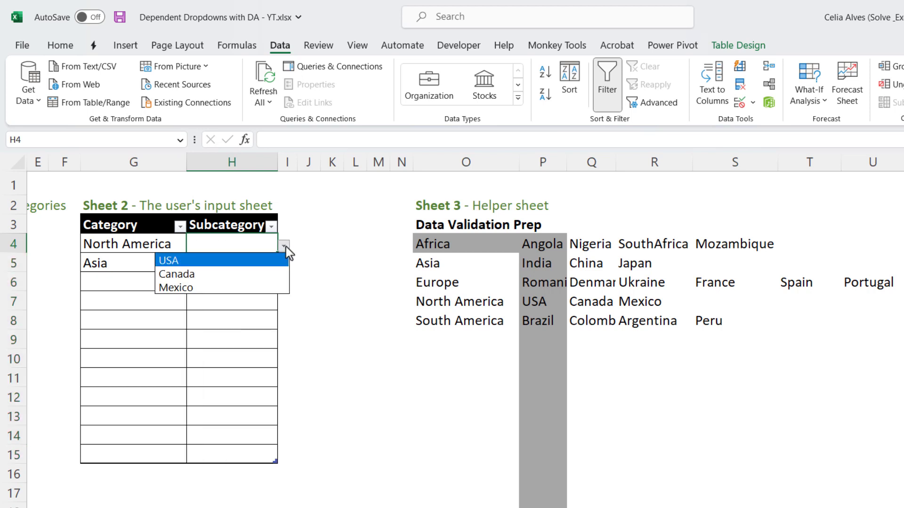
pyautogui.click(270, 274)
pyautogui.click(241, 262)
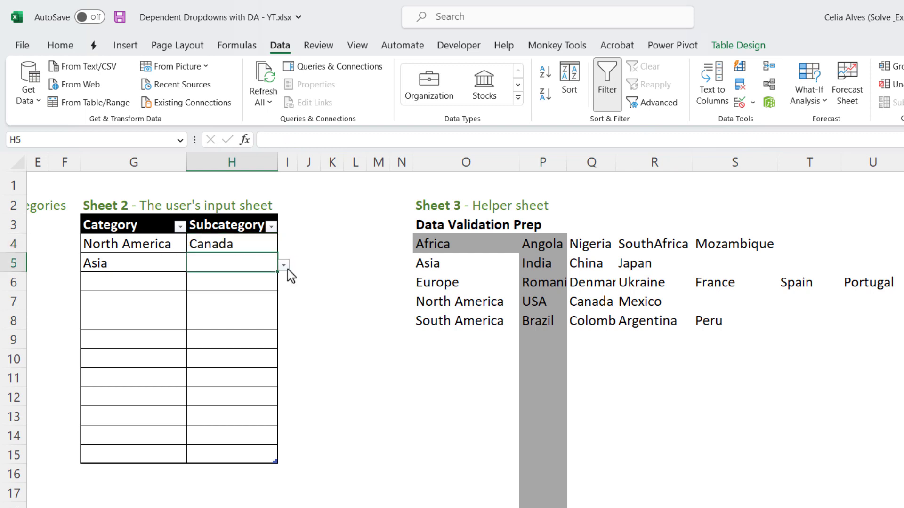
pyautogui.click(284, 266)
pyautogui.click(245, 294)
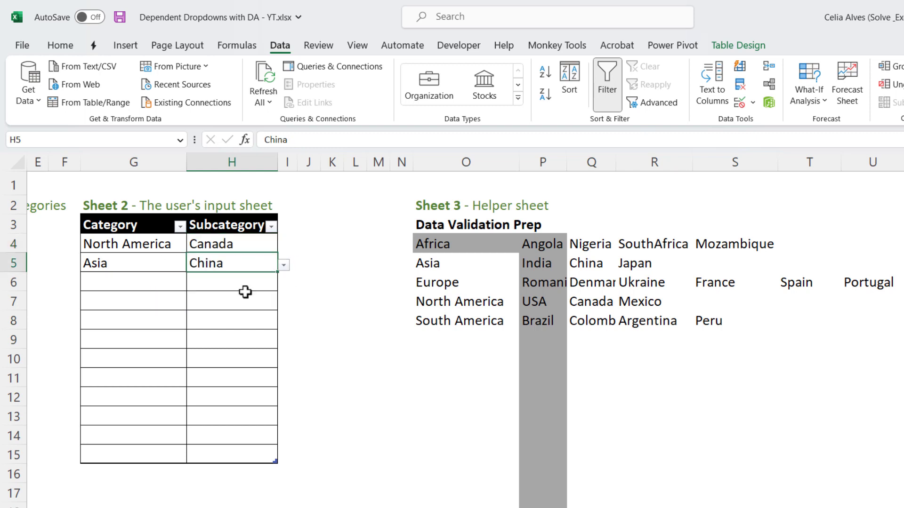
# Fill row 6 of the input table from its dropdowns with category Europe and subcategory Portugal.
pyautogui.click(184, 284)
pyautogui.click(193, 285)
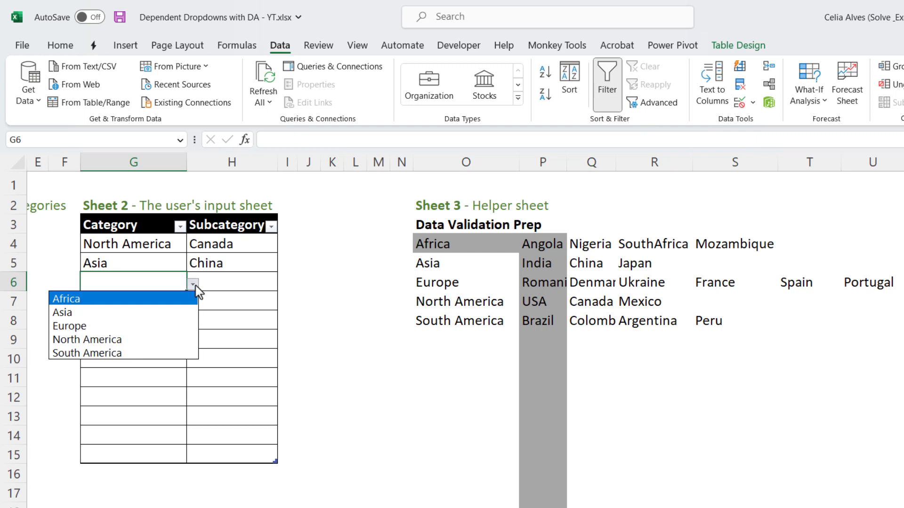
pyautogui.click(178, 326)
pyautogui.click(231, 284)
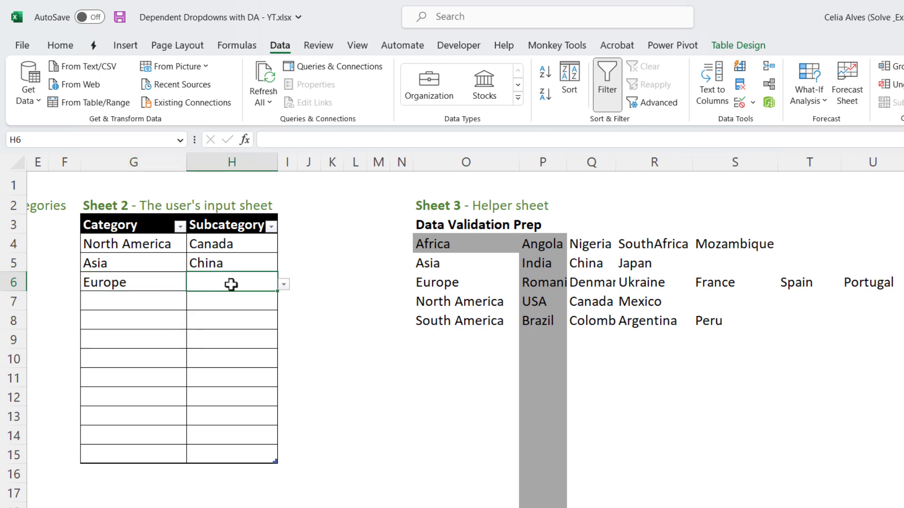
pyautogui.click(284, 285)
pyautogui.click(273, 367)
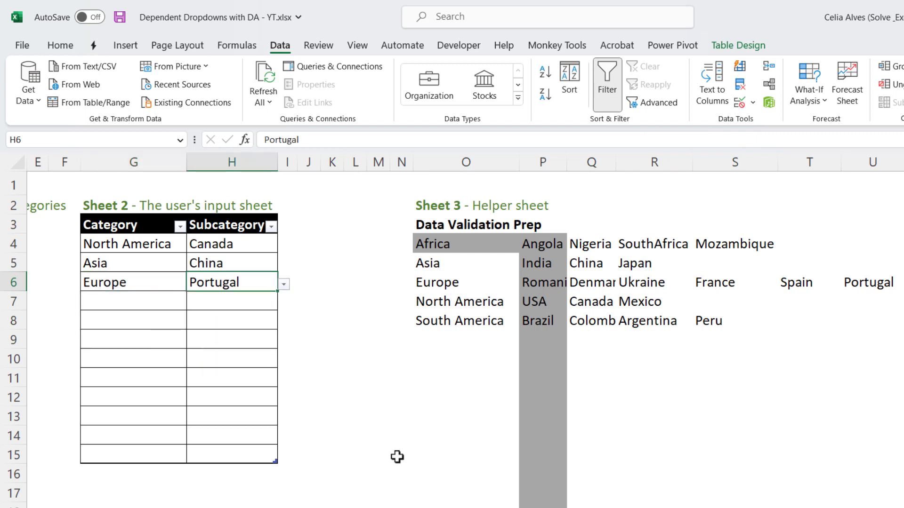
# Add a new row 24 to the Sheet 1 combinations table with category South America and subcategory Chile.
pyautogui.moveTo(660, 493); pyautogui.dragTo(532, 507)
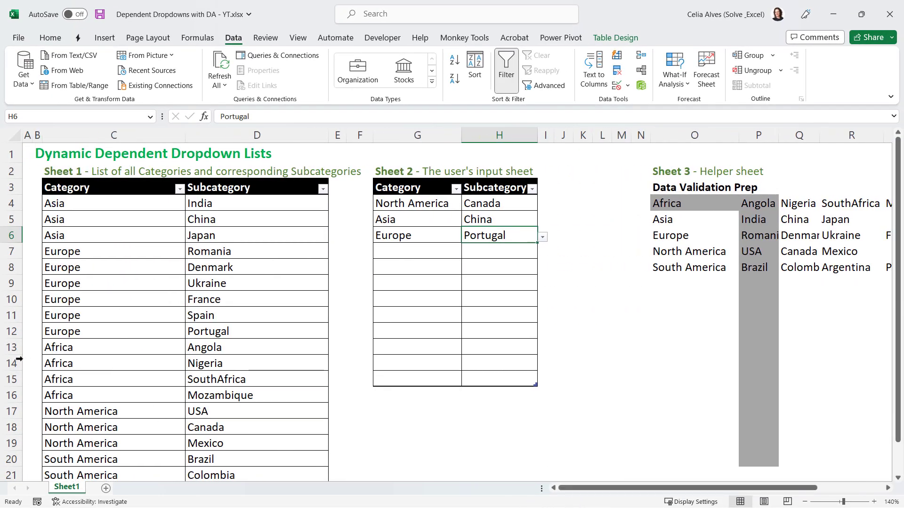
pyautogui.click(103, 363)
pyautogui.scroll(-4, 103, 360)
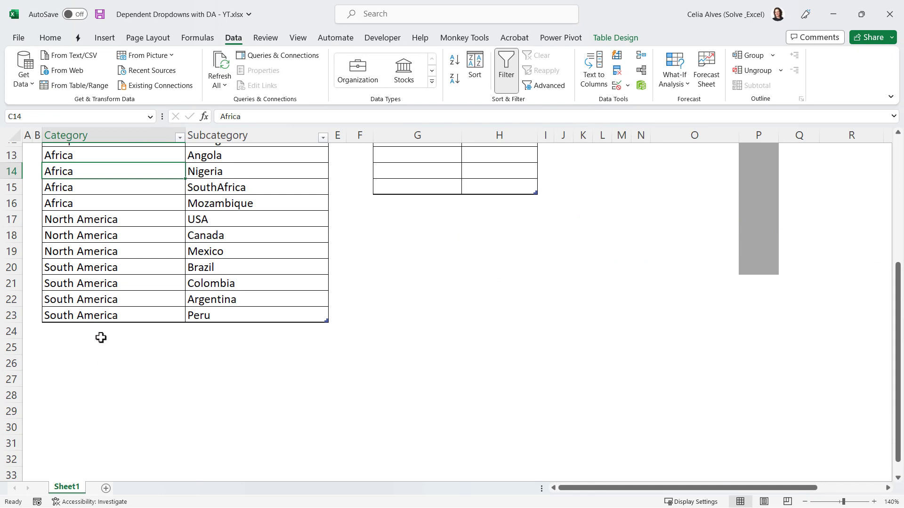
pyautogui.click(97, 333)
pyautogui.hotkey('ctrl', 'd')
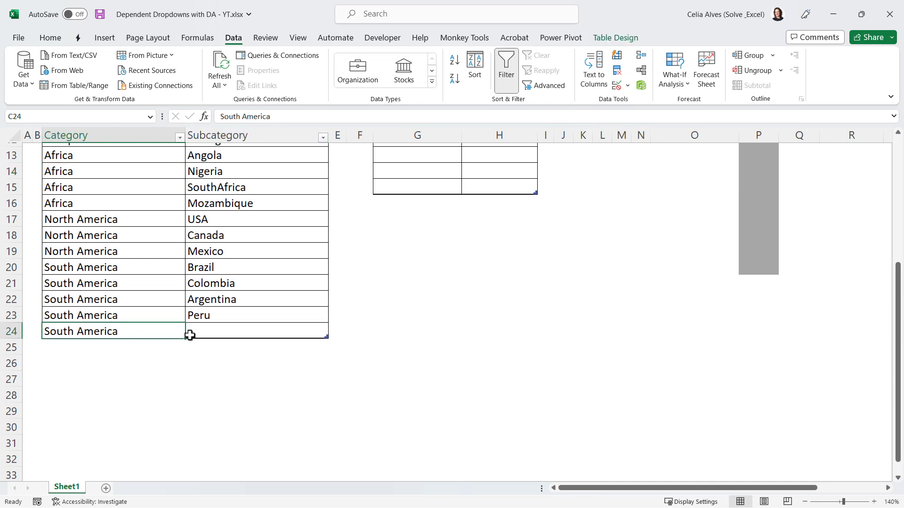
pyautogui.click(214, 326)
pyautogui.write('C')
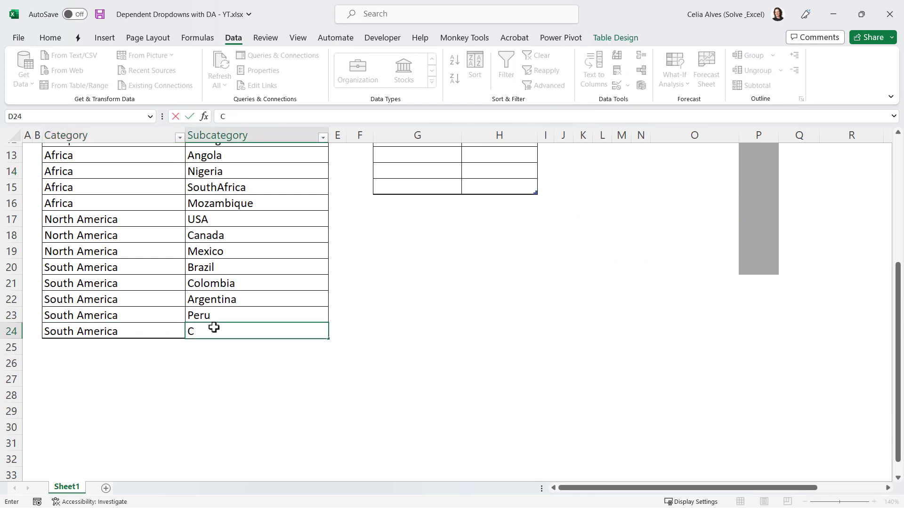
pyautogui.write('hile')
pyautogui.click(476, 332)
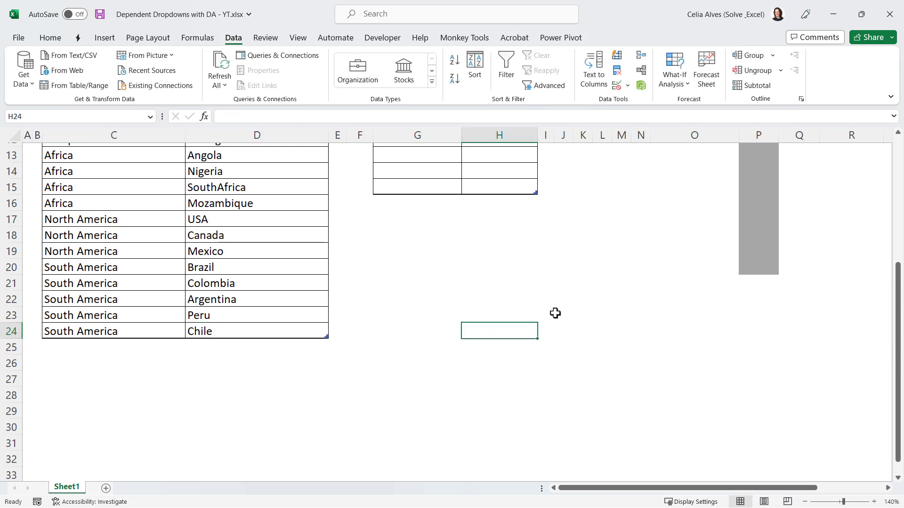
# Fill row 7 of the input table with South America and Chile, and recheck the options in its subcategory dropdown.
pyautogui.scroll(4, 582, 304)
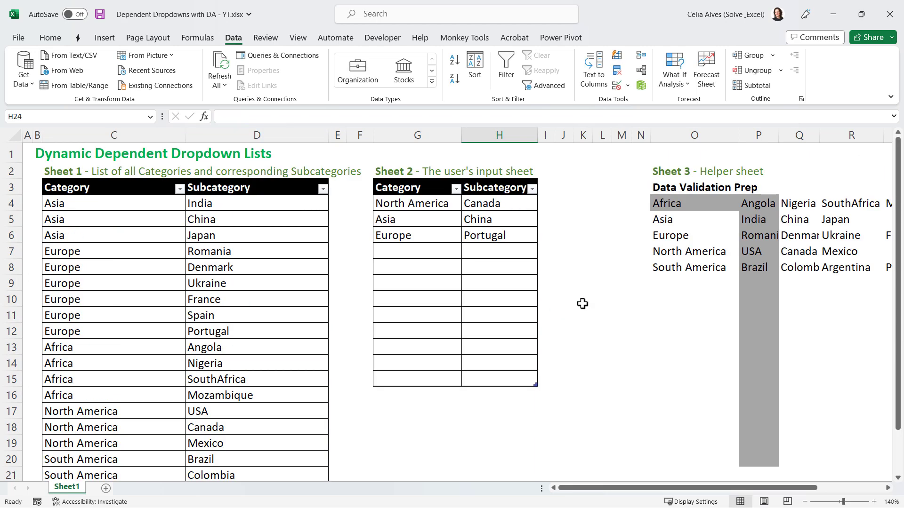
pyautogui.click(416, 250)
pyautogui.click(468, 254)
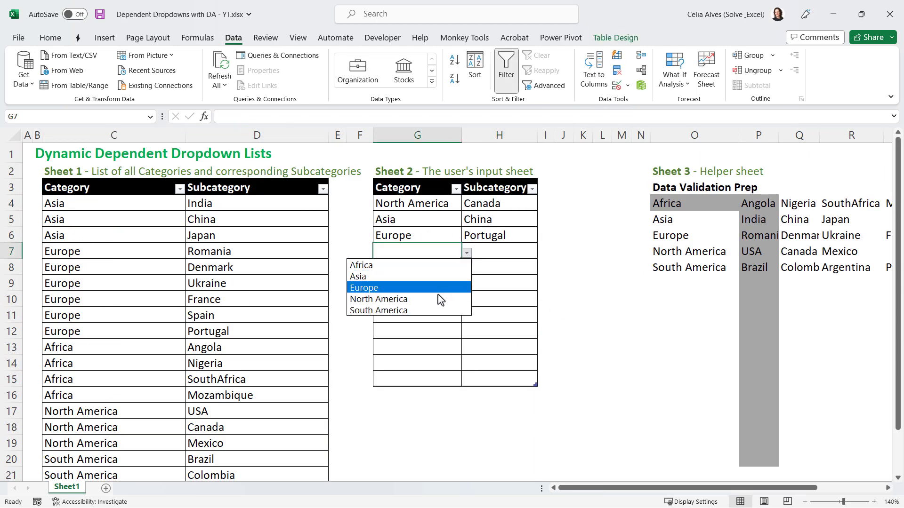
pyautogui.click(436, 311)
pyautogui.click(481, 253)
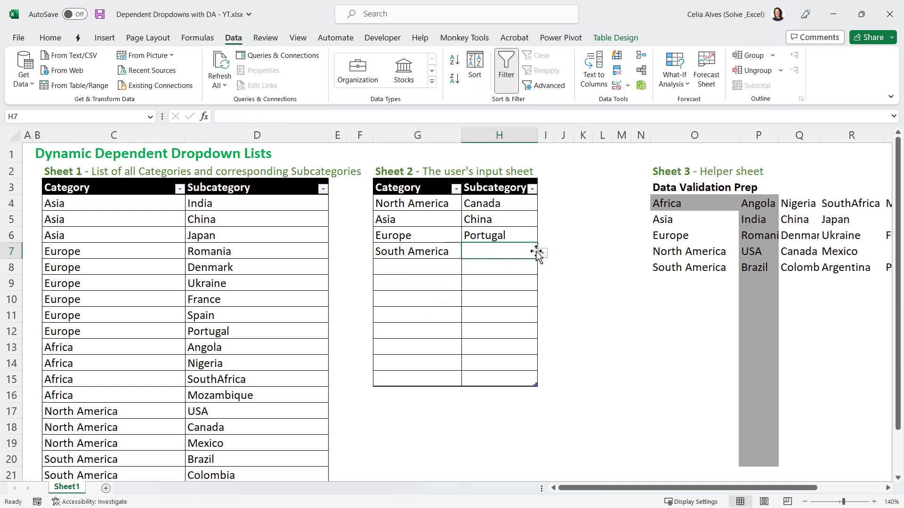
pyautogui.click(543, 253)
pyautogui.click(508, 311)
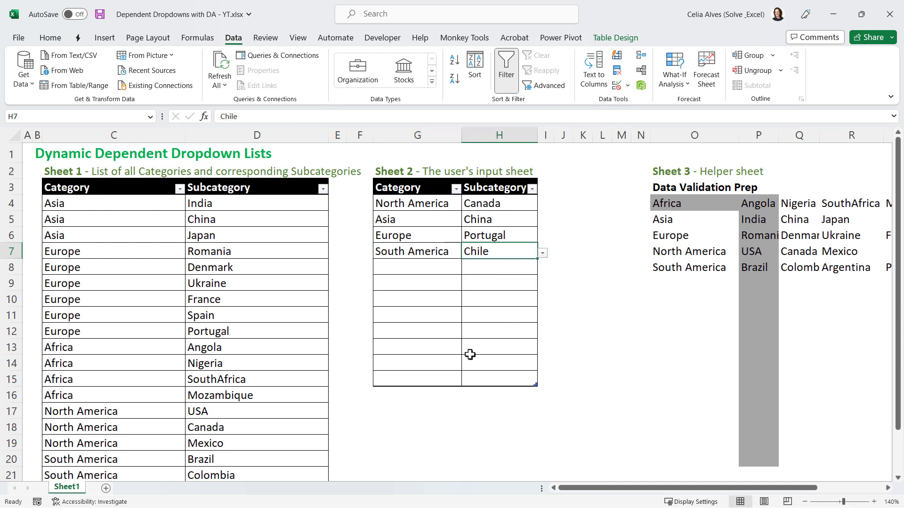
pyautogui.click(543, 254)
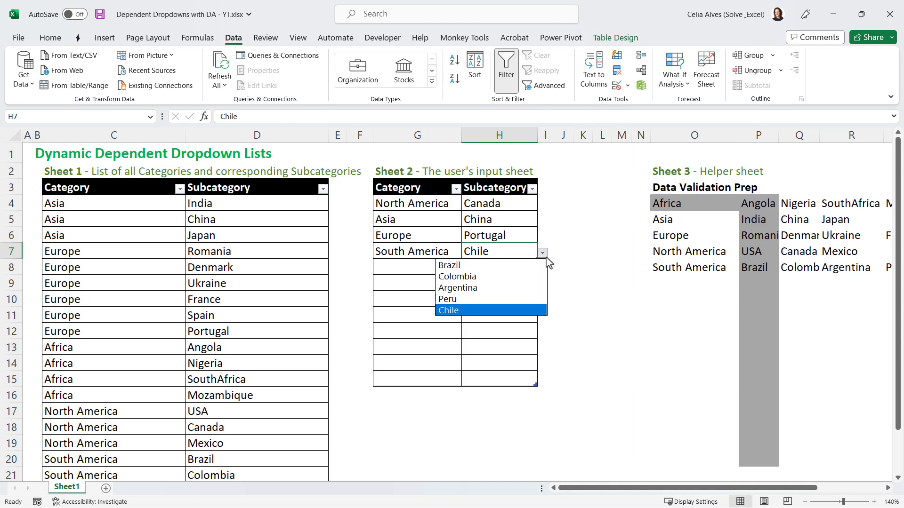
pyautogui.click(547, 259)
# Wrap the FILTER part of the P4 formula in SORT, giving =IF(O4="","",TRANSPOSE(SORT(FILTER(Tbl_AllCombinations[Subcategory],Tbl_AllCombinations[Category]=O4,"Category not found")))).
pyautogui.moveTo(626, 488); pyautogui.dragTo(723, 485)
pyautogui.click(537, 203)
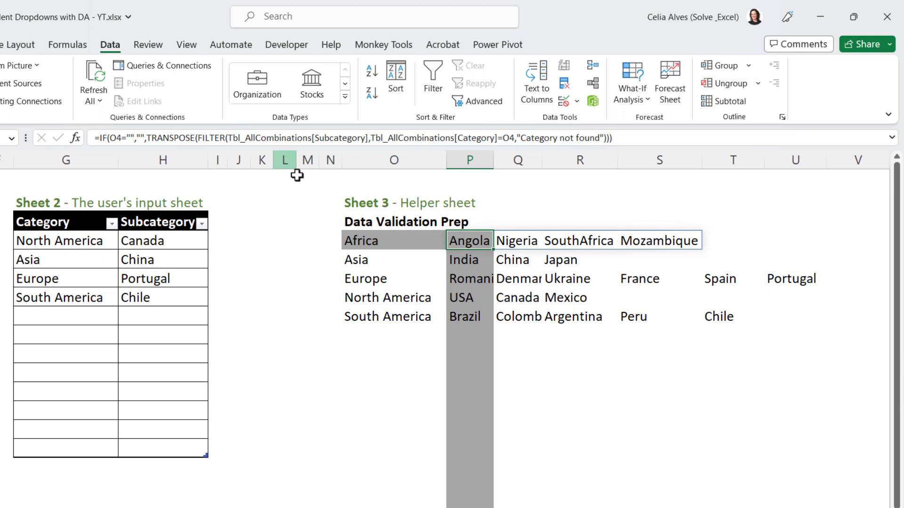
pyautogui.doubleClick(456, 240)
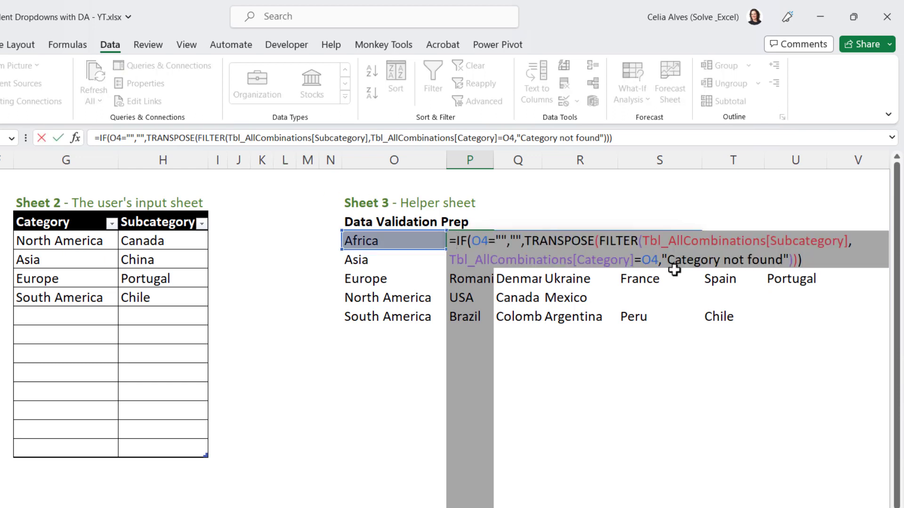
pyautogui.click(601, 242)
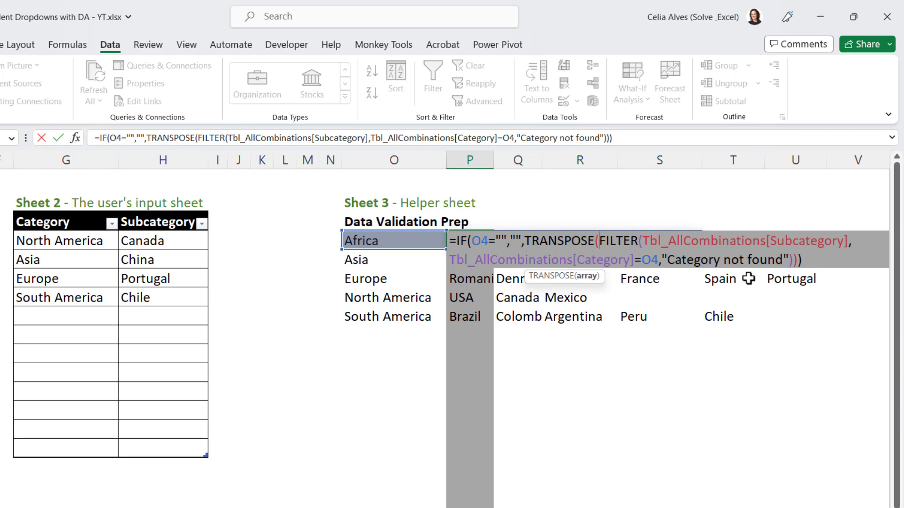
pyautogui.write('SORT')
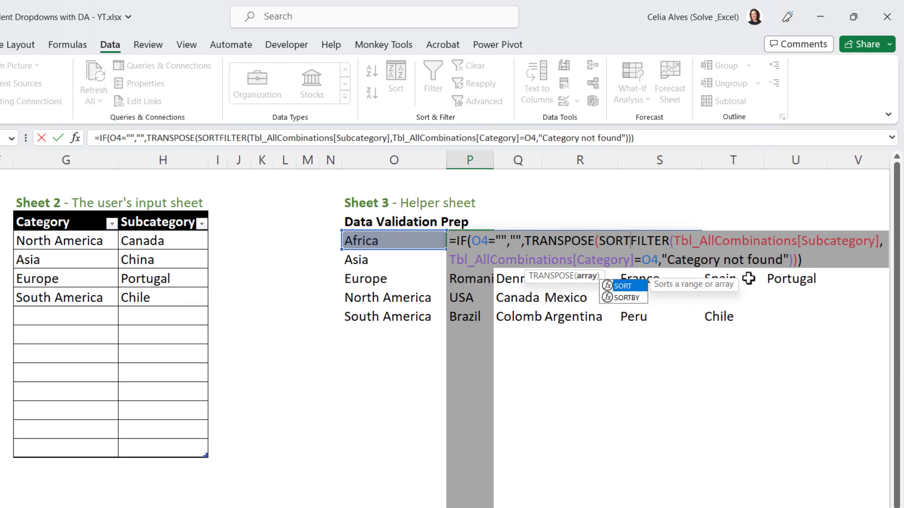
pyautogui.write('(')
pyautogui.click(886, 255)
pyautogui.write(')')
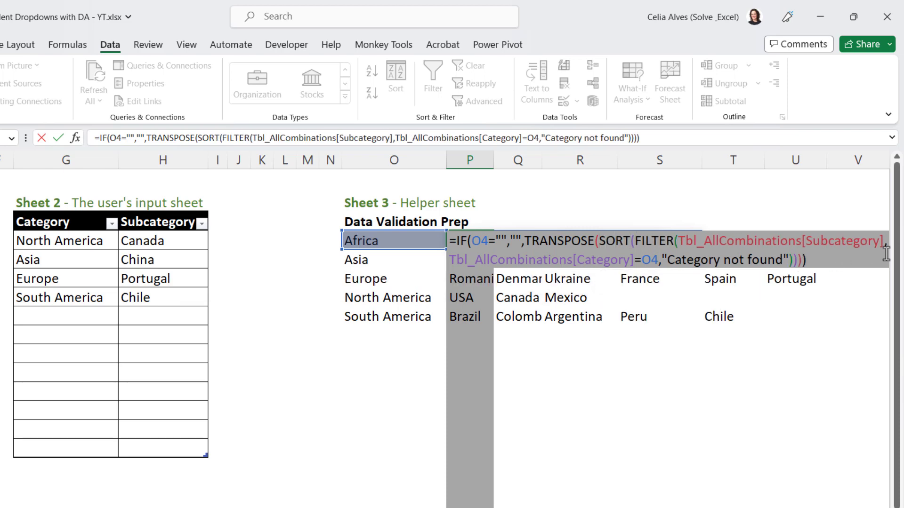
pyautogui.press('Return')
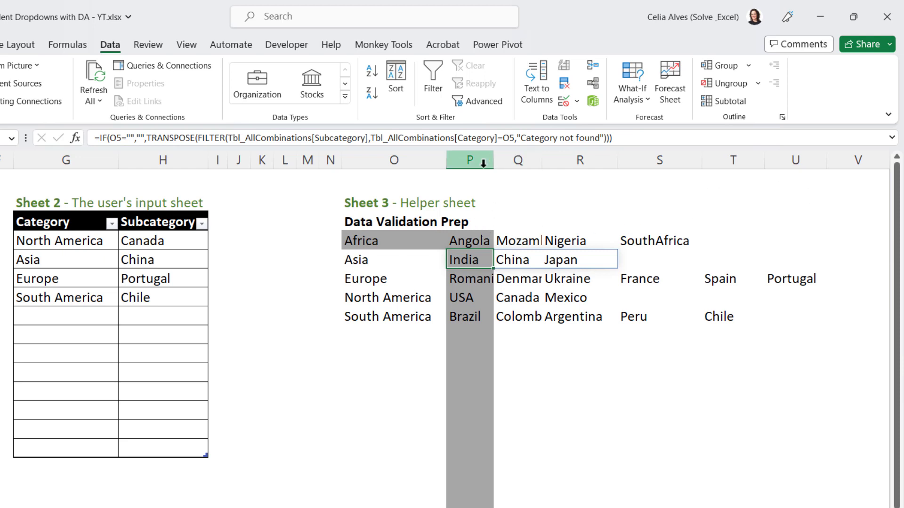
# Autofit helper columns P through U to their contents and select the sorted formula cell P4.
pyautogui.moveTo(470, 160); pyautogui.dragTo(793, 183)
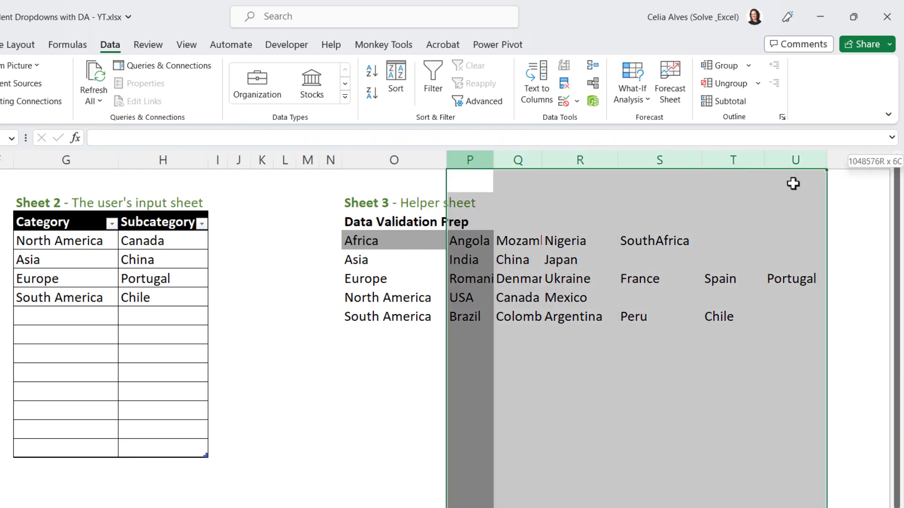
pyautogui.doubleClick(493, 159)
pyautogui.click(488, 241)
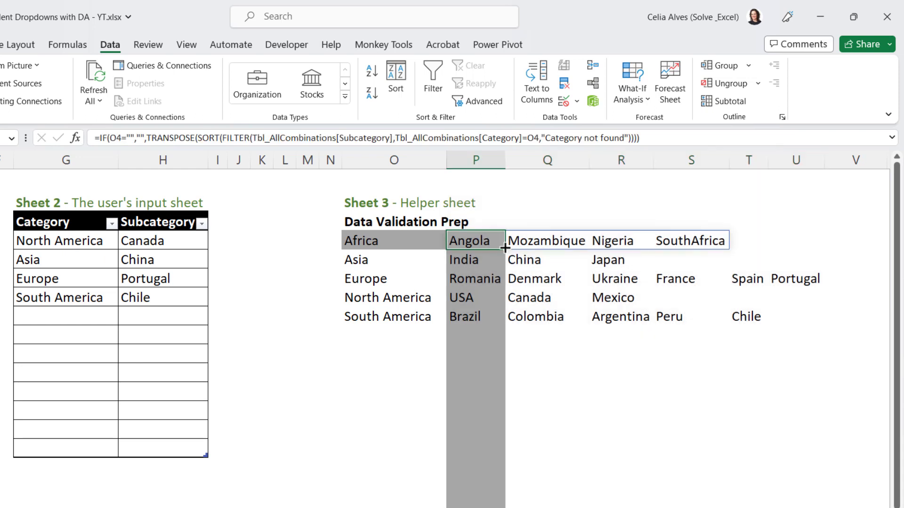
# Fill the sorted subcategory formula in P4 down through P20 on the helper sheet.
pyautogui.moveTo(502, 239); pyautogui.dragTo(487, 471)
pyautogui.scroll(2, 501, 323)
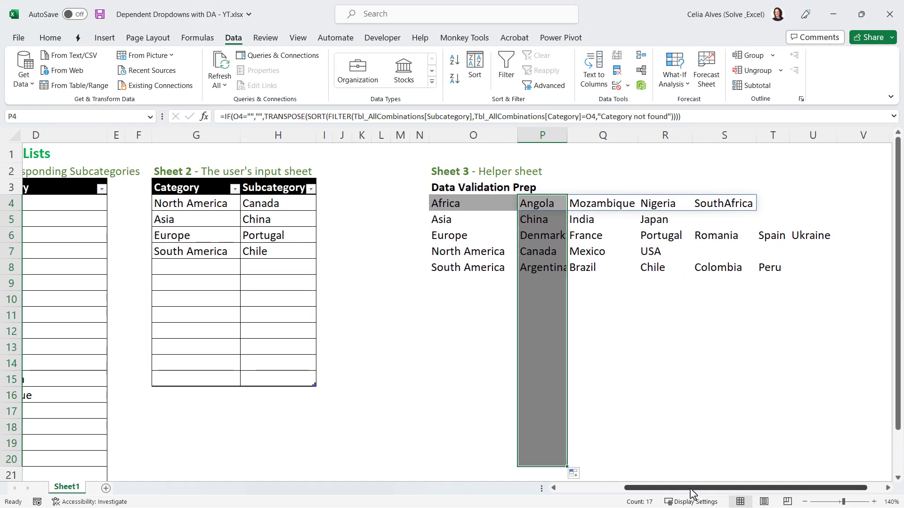
# Add a new row 25 to the Sheet 1 combinations table with category Australia and Oceania and subcategory Australia.
pyautogui.moveTo(690, 489); pyautogui.dragTo(626, 487)
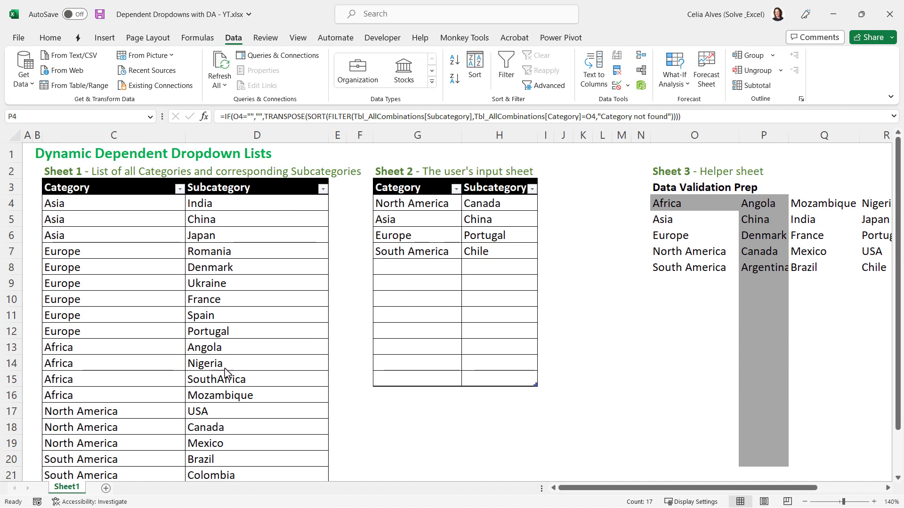
pyautogui.scroll(-6, 102, 335)
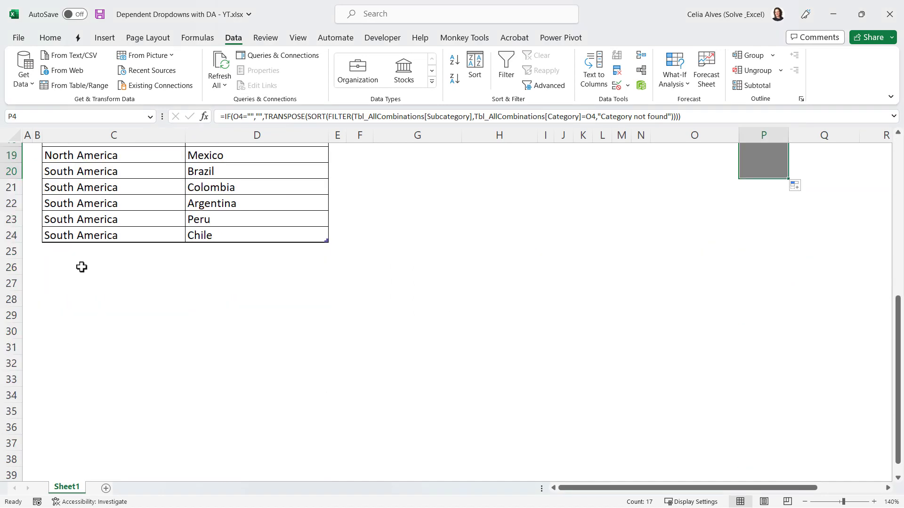
pyautogui.click(80, 252)
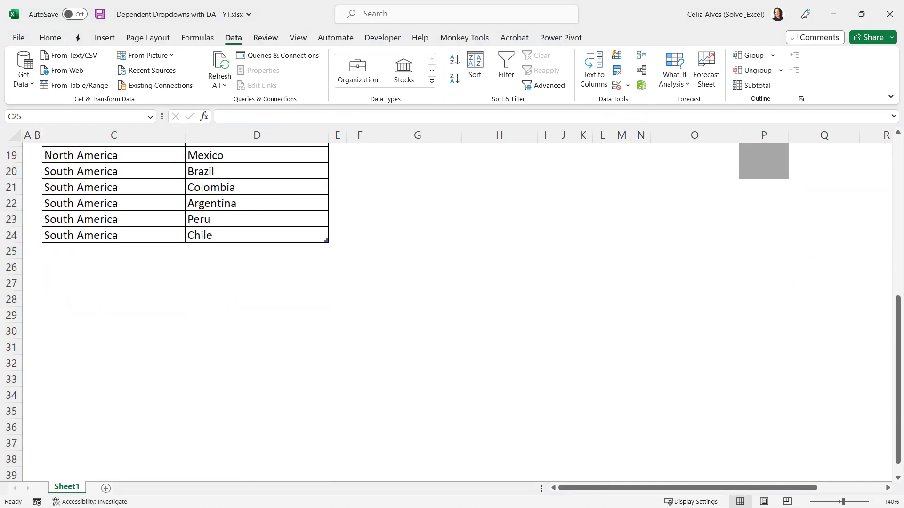
pyautogui.write('Australia and Oceania')
pyautogui.press('Tab')
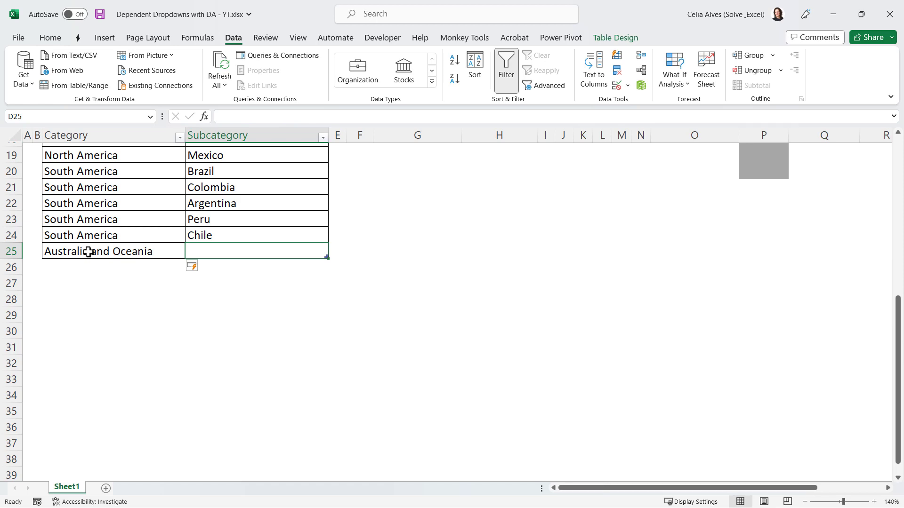
pyautogui.write('Australia')
pyautogui.press('Return')
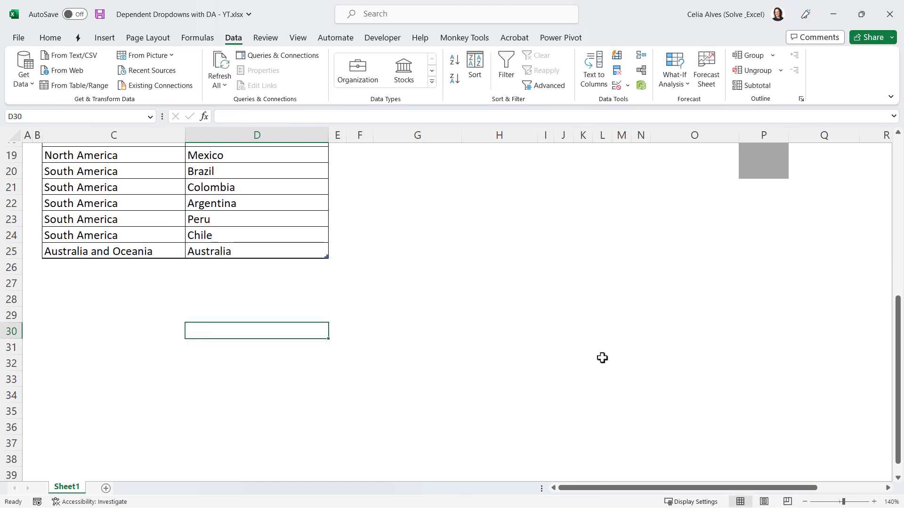
# Choose Australia and Oceania as the category in row 8 of the input table and autofit column G.
pyautogui.scroll(6, 602, 357)
pyautogui.click(436, 264)
pyautogui.click(466, 269)
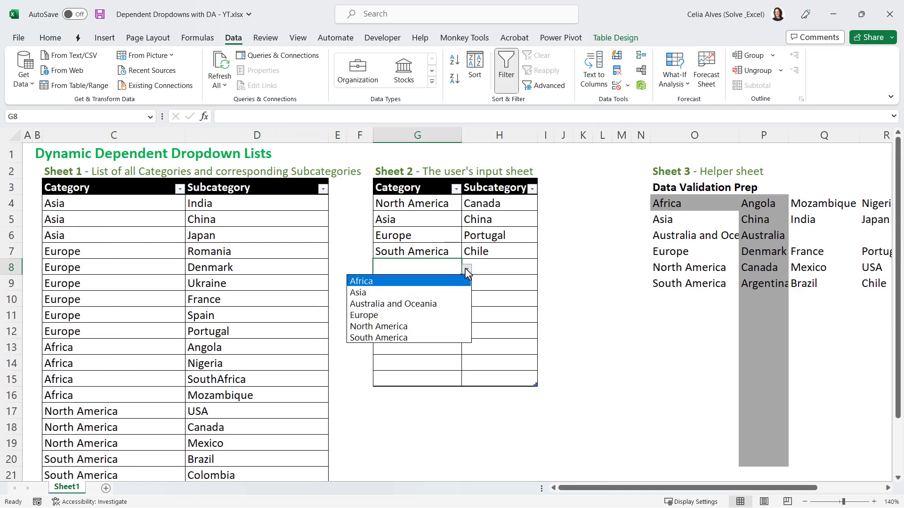
pyautogui.click(445, 304)
pyautogui.click(501, 266)
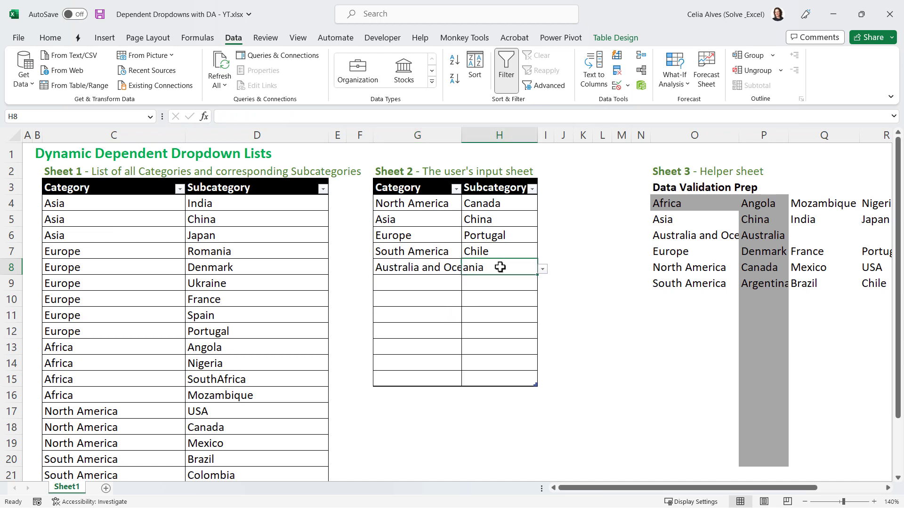
pyautogui.doubleClick(462, 135)
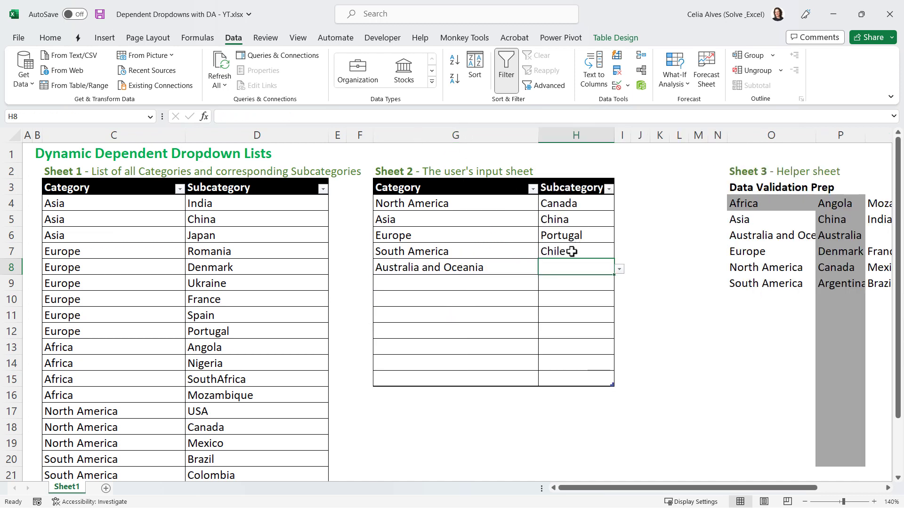
# Choose Australia as the subcategory in row 8 of the input table and save the workbook.
pyautogui.click(619, 270)
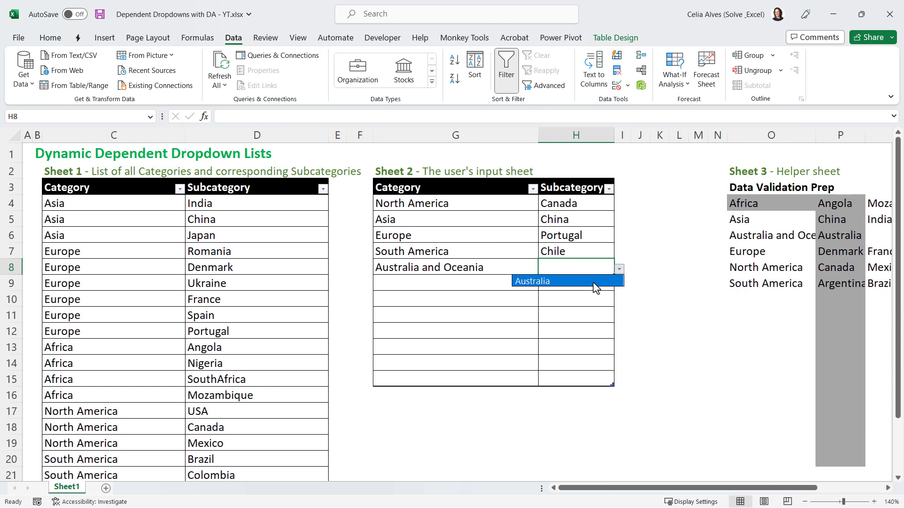
pyautogui.click(596, 282)
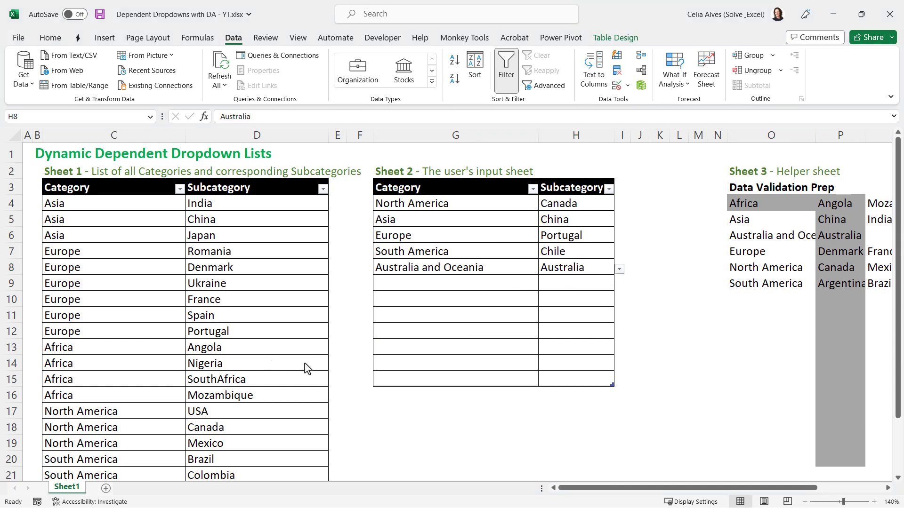
pyautogui.click(607, 267)
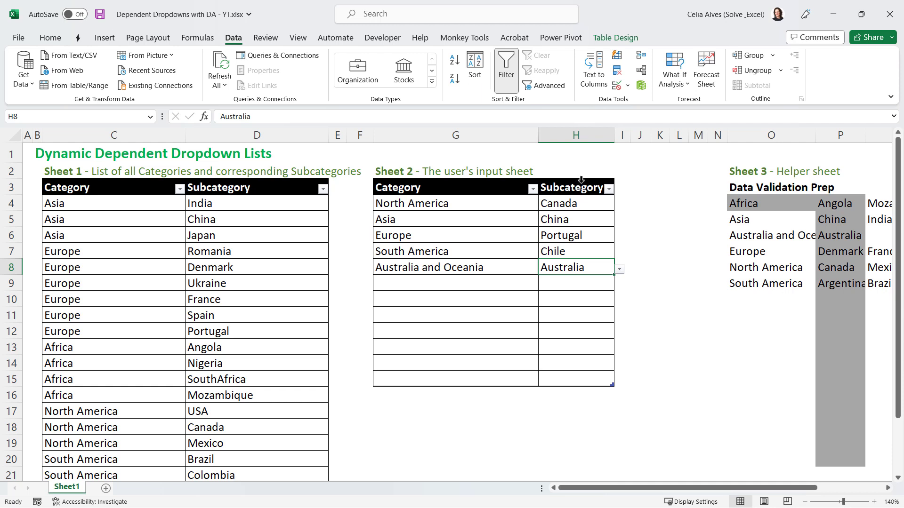
pyautogui.hotkey('ctrl', 's')
pyautogui.click(422, 253)
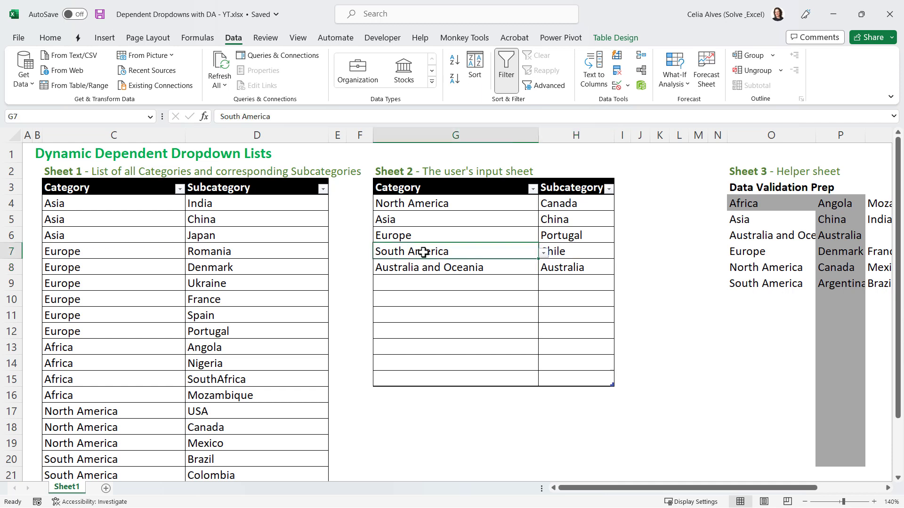
pyautogui.click(575, 253)
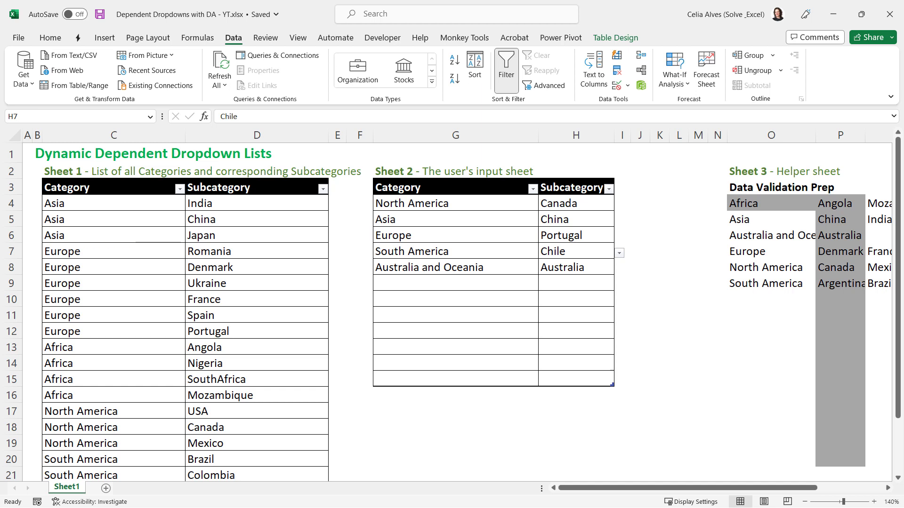
pyautogui.click(469, 286)
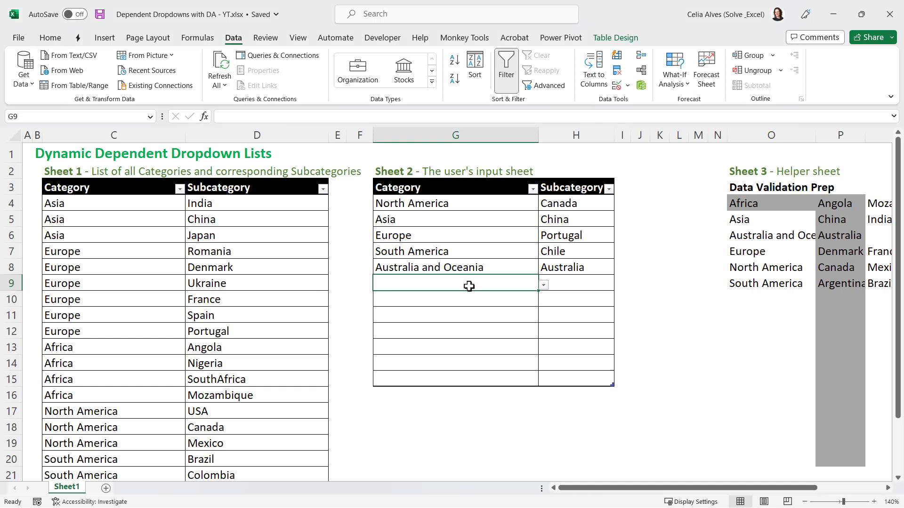
pyautogui.click(580, 285)
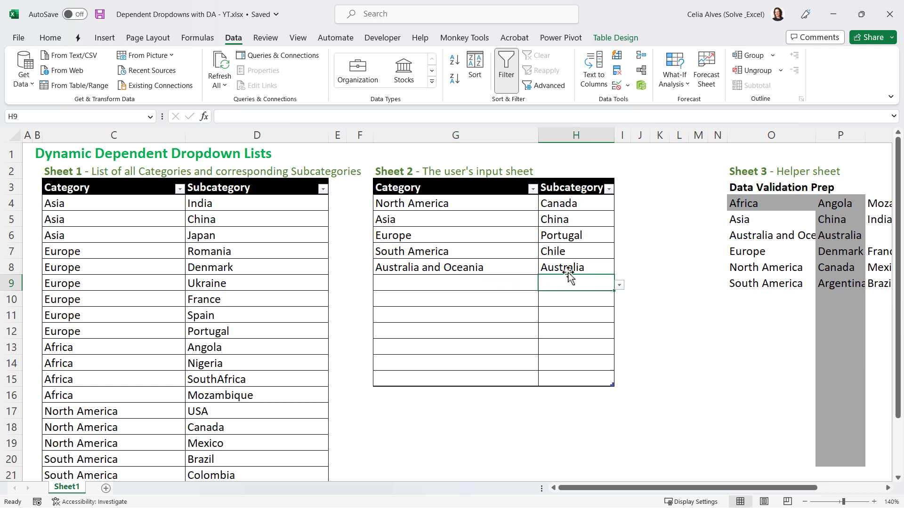
pyautogui.click(569, 268)
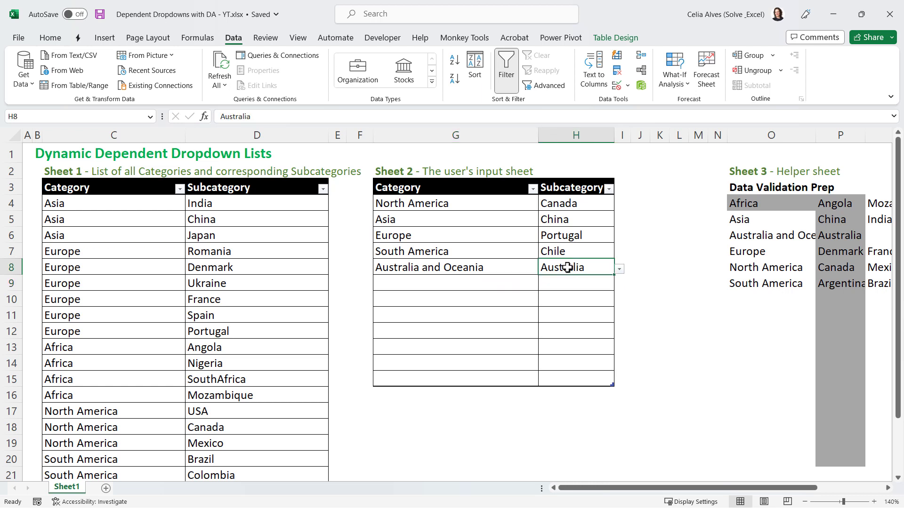
pyautogui.moveTo(761, 204); pyautogui.dragTo(758, 282)
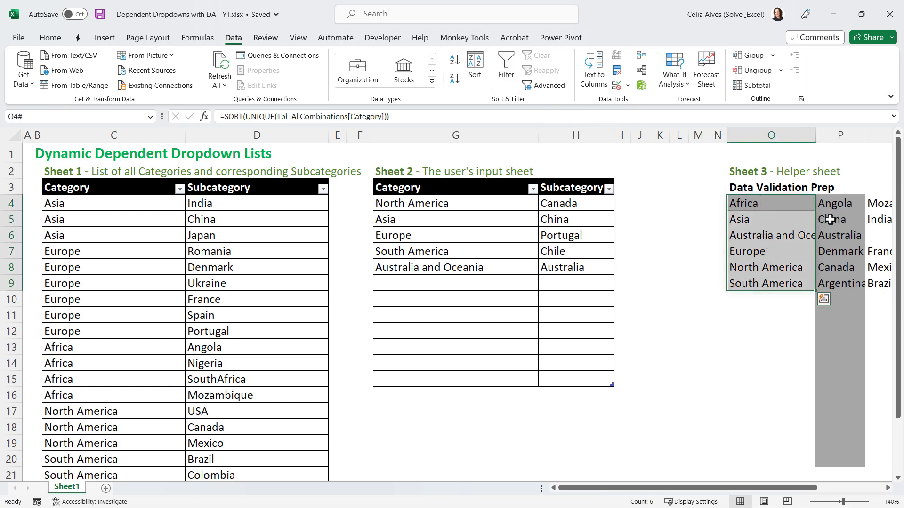
pyautogui.click(575, 286)
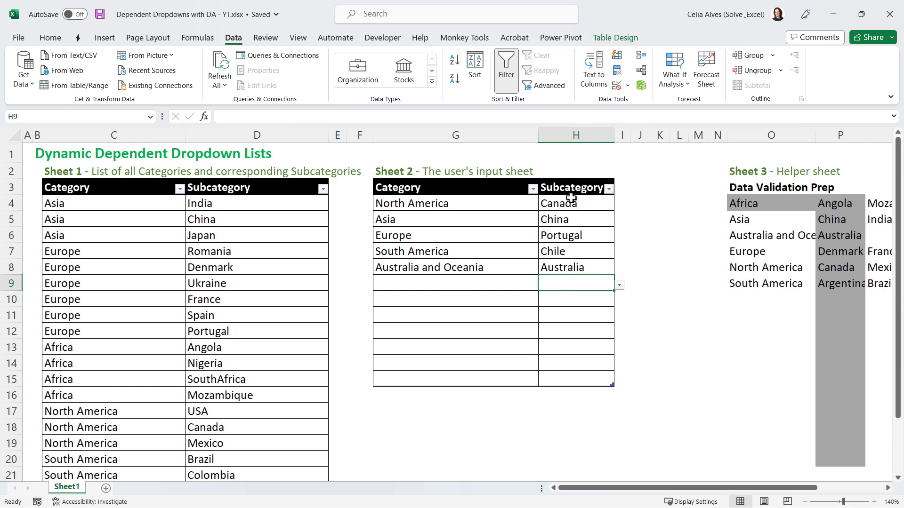
# Start a formula-based conditional formatting rule for the input table's Subcategory column with =AND(CategoryInRow <>"",ISNA(MATCH($H4,SubcategoriesForCategory,0))).
pyautogui.click(572, 178)
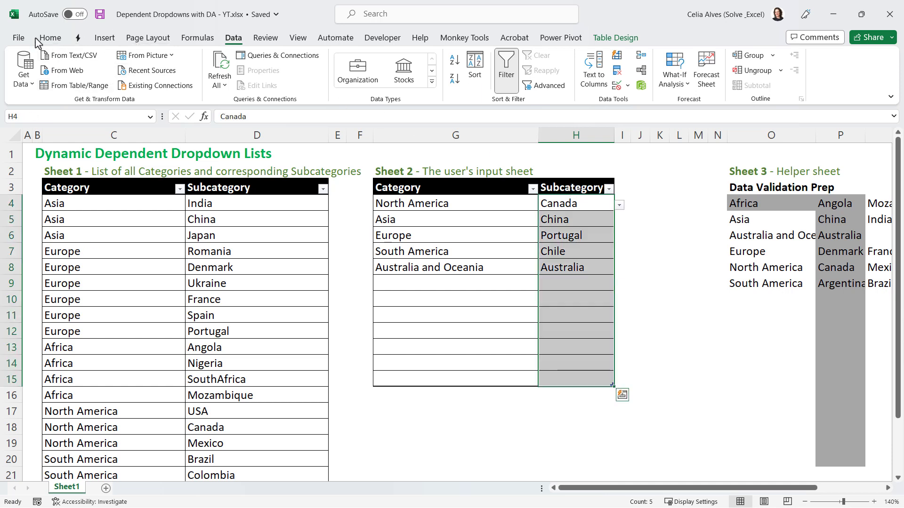
pyautogui.click(50, 38)
pyautogui.click(526, 72)
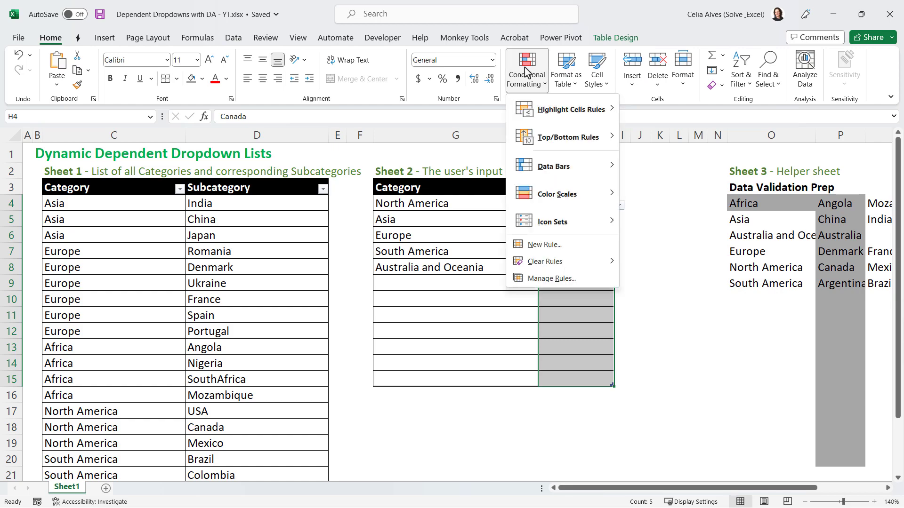
pyautogui.click(544, 244)
pyautogui.click(215, 263)
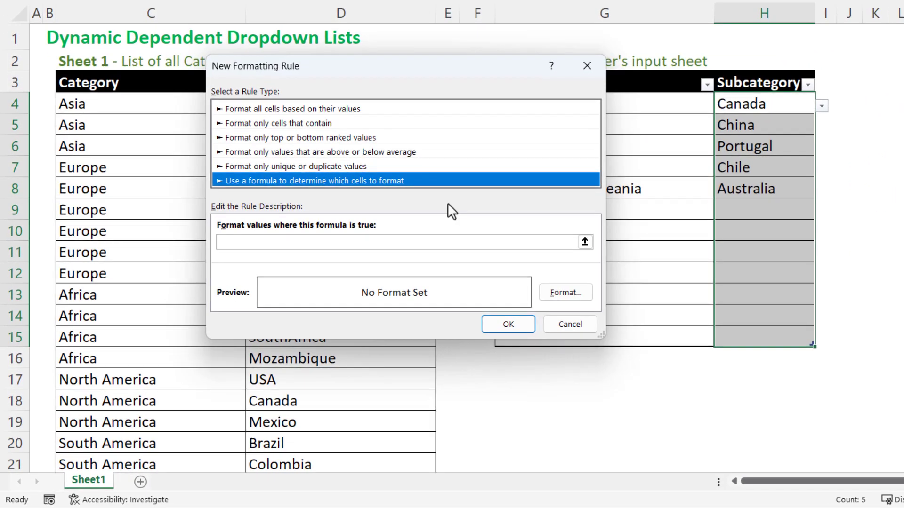
pyautogui.click(388, 241)
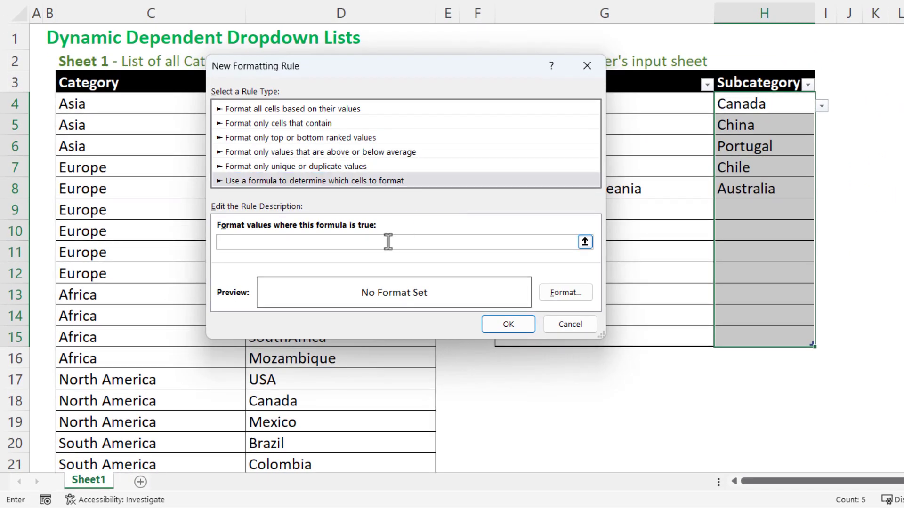
pyautogui.write('=AND(CategoryInRow<>"",ISNA(MATCH($H4,SubcategoriesForCategory,0)))')
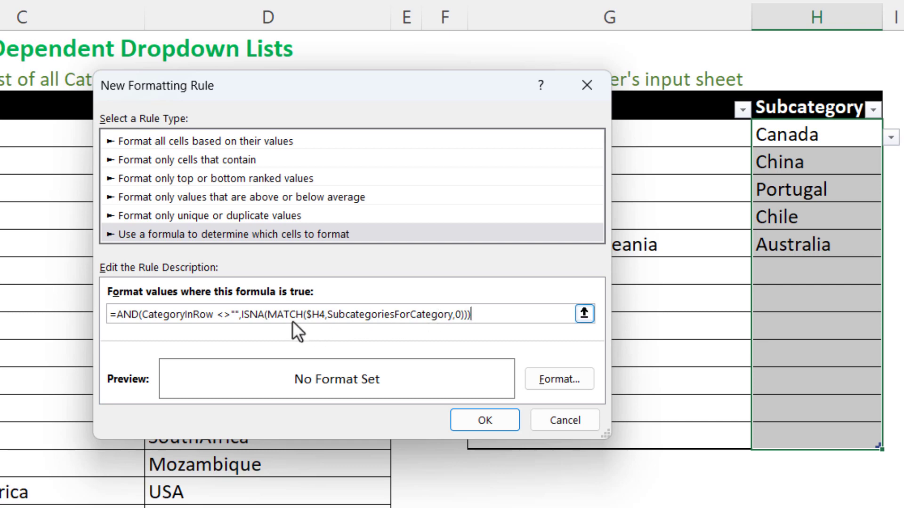
# Give the new conditional formatting rule a light red fill from the standard colors and apply the rule.
pyautogui.click(557, 384)
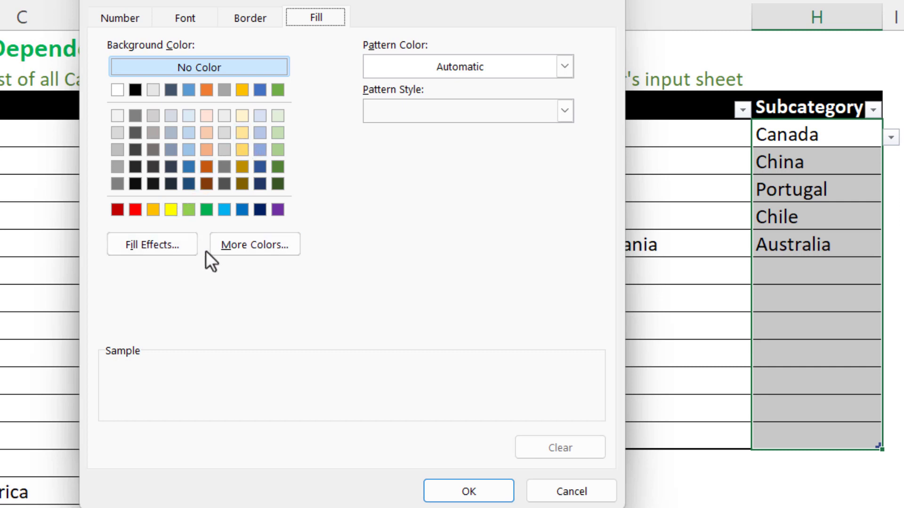
pyautogui.click(234, 244)
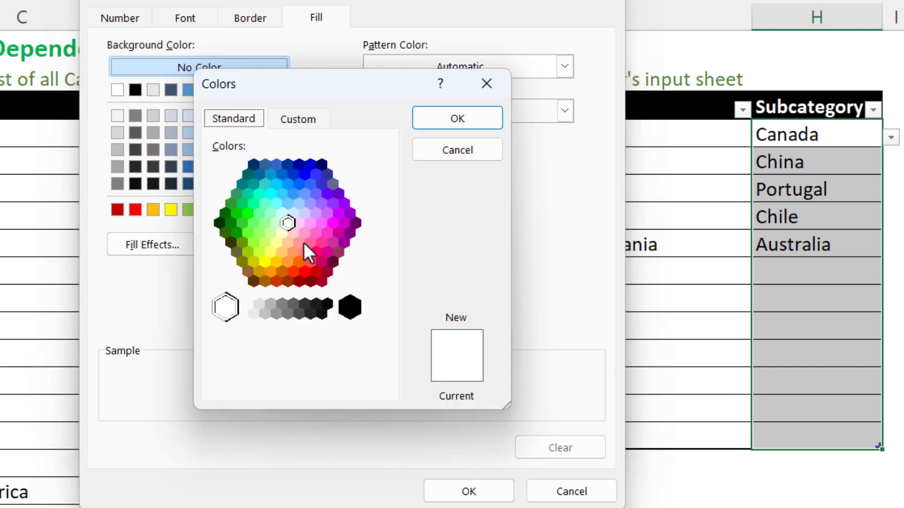
pyautogui.click(302, 243)
pyautogui.click(440, 118)
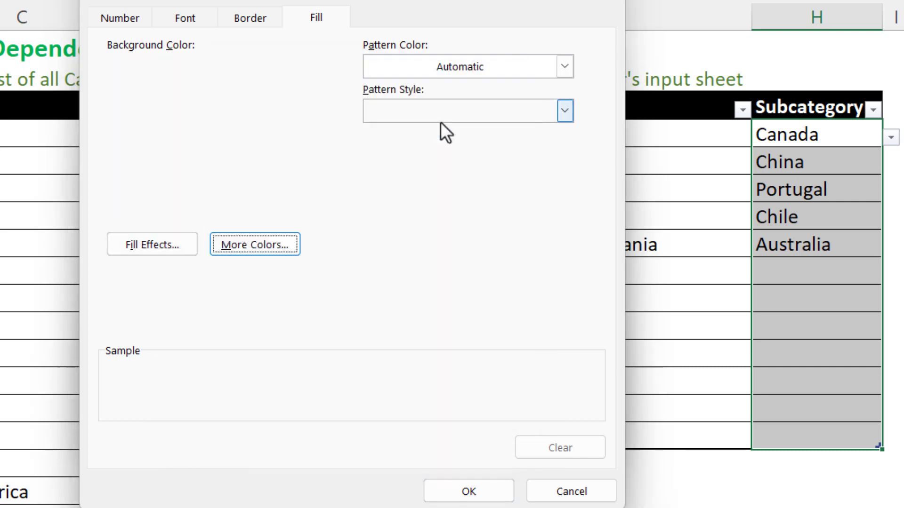
pyautogui.click(470, 492)
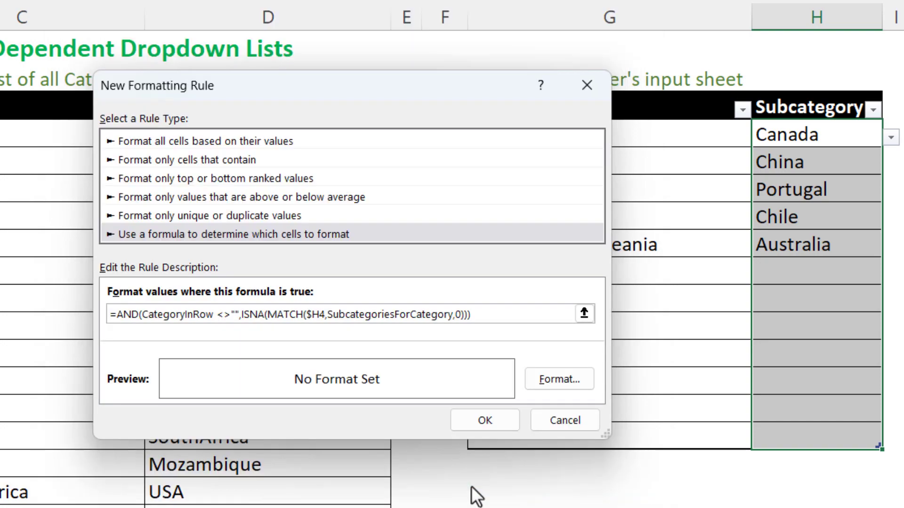
pyautogui.moveTo(365, 84); pyautogui.dragTo(712, 164)
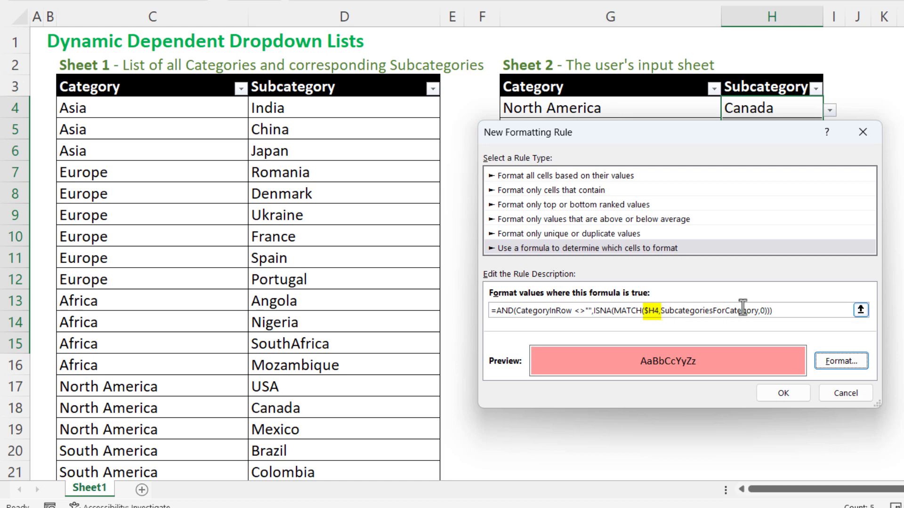
pyautogui.click(786, 397)
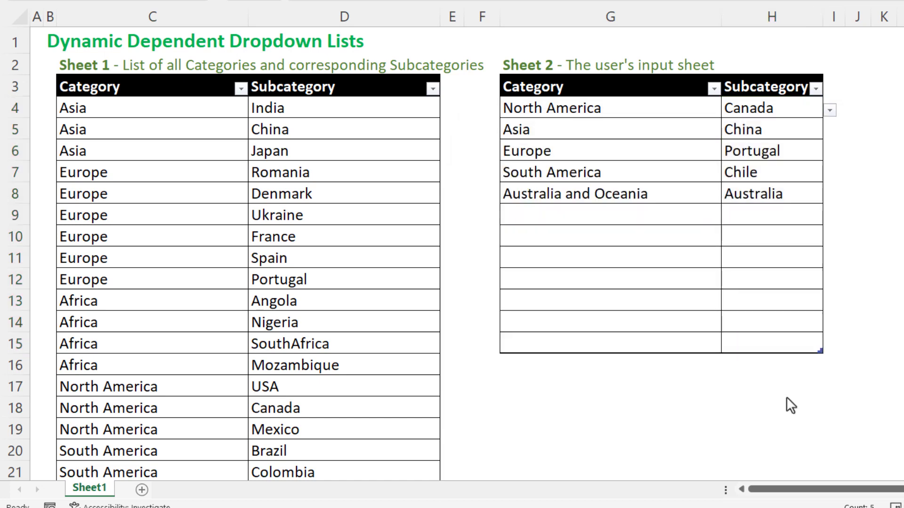
# Change the category in G5 of the input table to Europe to test the mismatch highlighting against China.
pyautogui.click(801, 112)
pyautogui.click(786, 126)
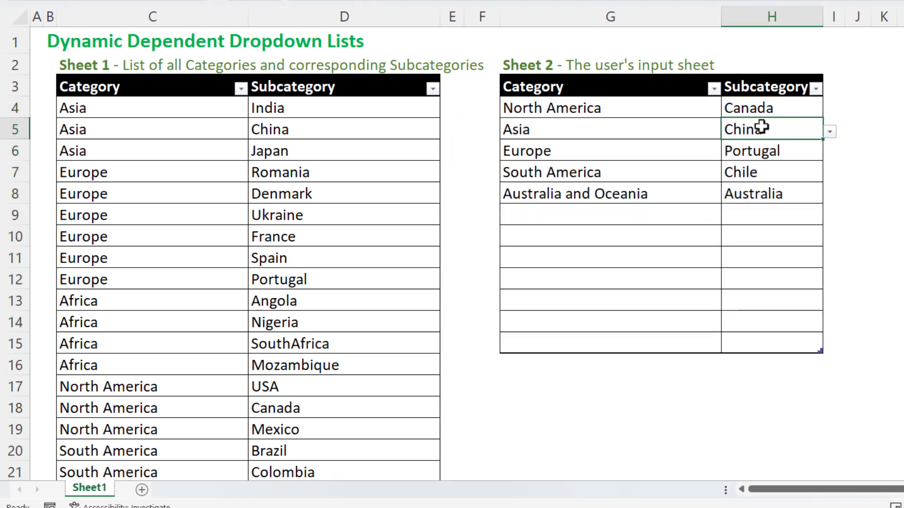
pyautogui.click(655, 130)
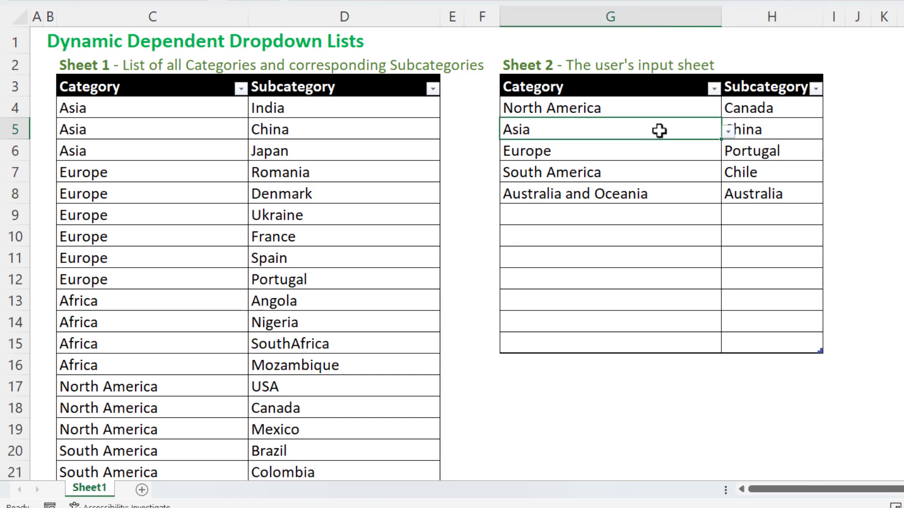
pyautogui.click(728, 131)
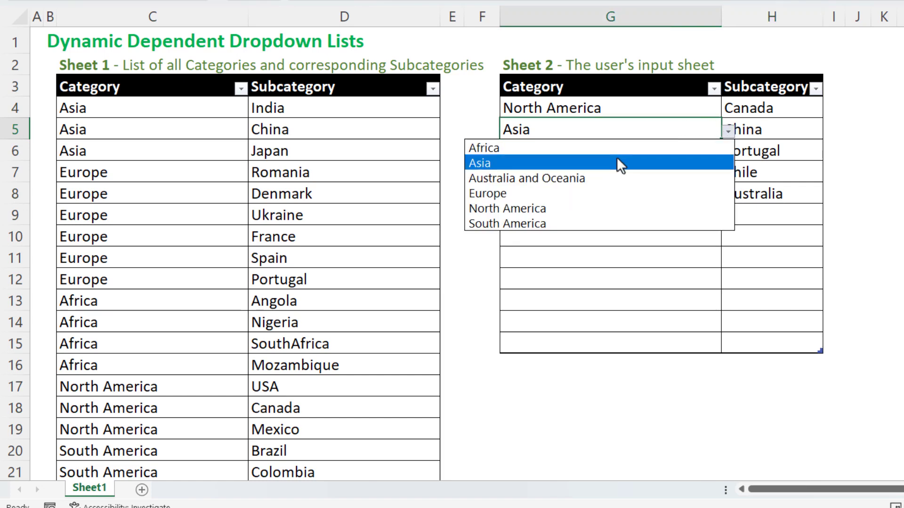
pyautogui.click(603, 197)
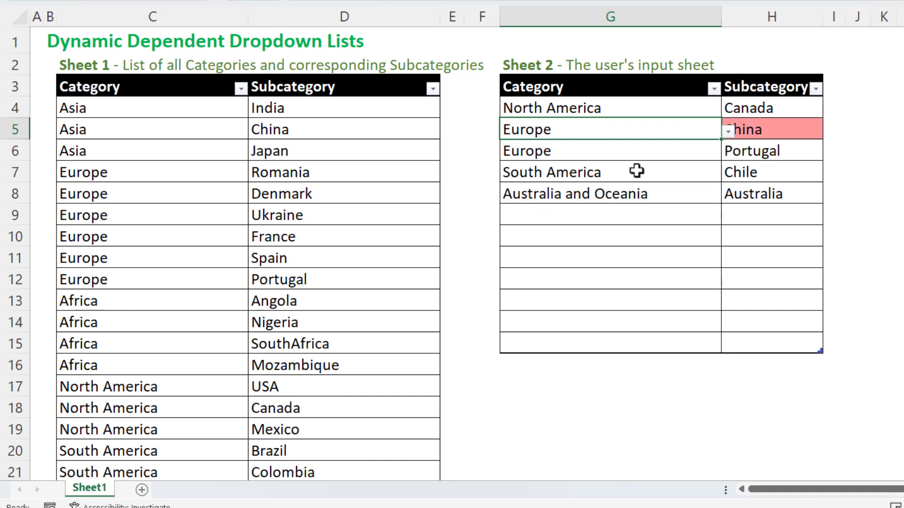
# Replace the mismatched subcategory in H5 with Portugal and then with Spain from its dropdown list.
pyautogui.click(794, 132)
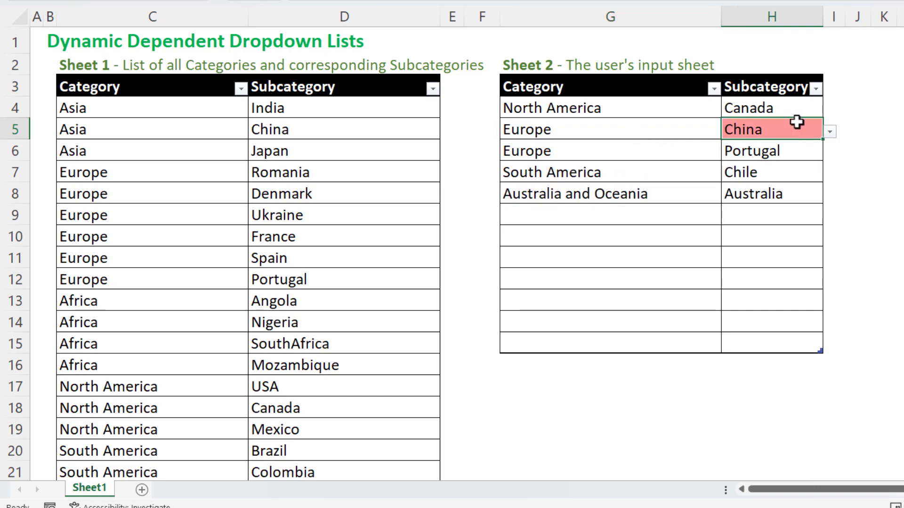
pyautogui.click(829, 132)
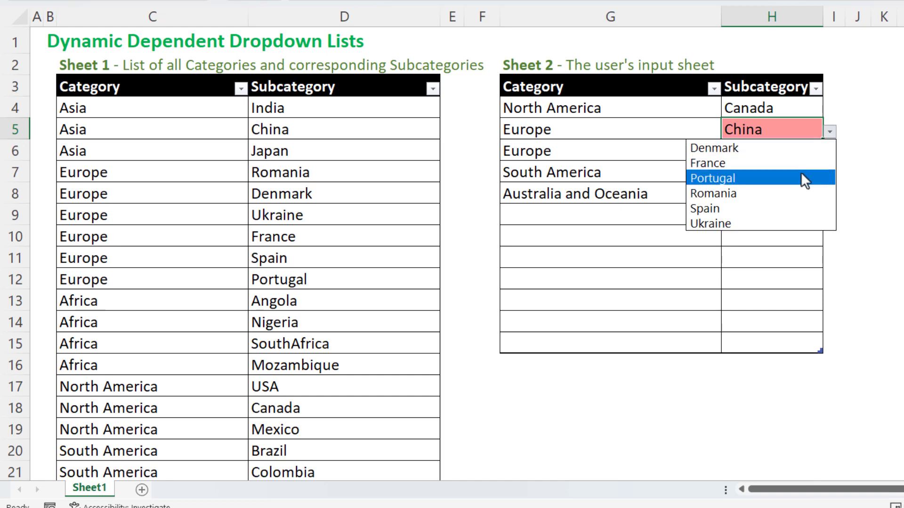
pyautogui.click(802, 178)
pyautogui.click(829, 132)
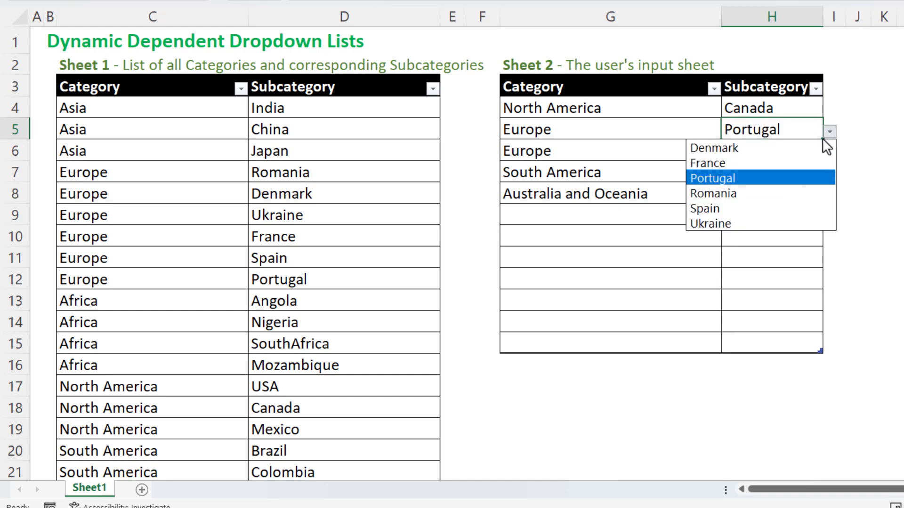
pyautogui.click(792, 201)
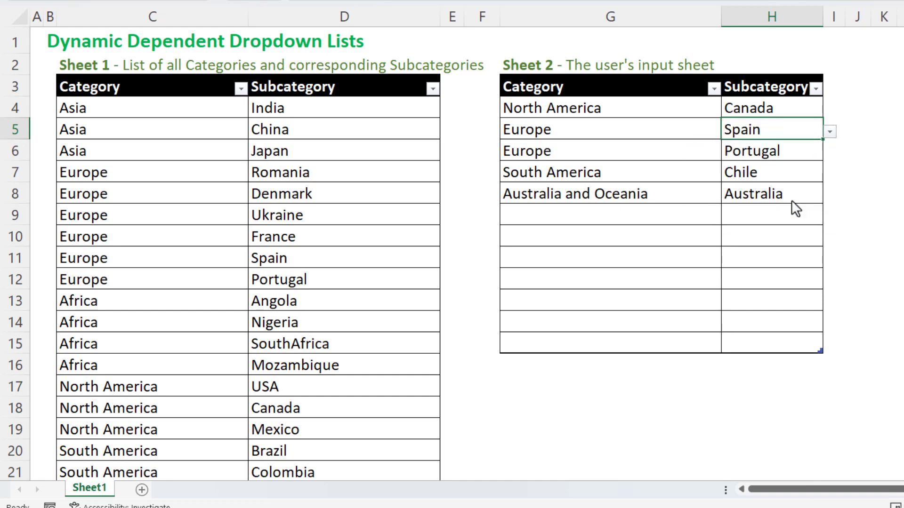